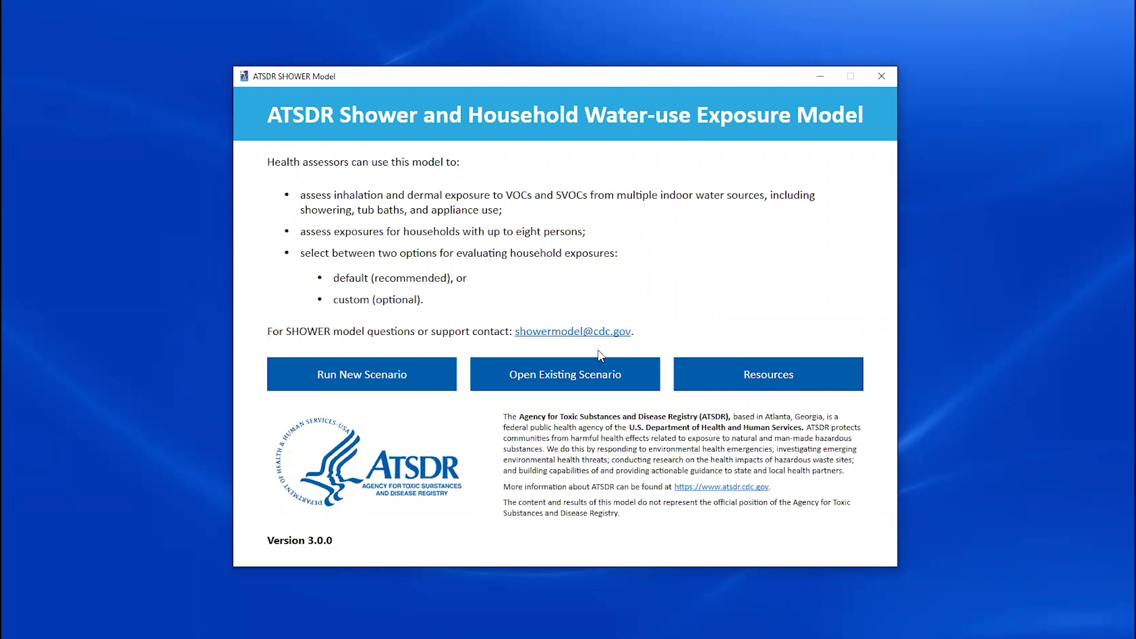
Look at the dialog for opening an existing scenario and at the Resources page, and return to the home screen
left_click(560, 376)
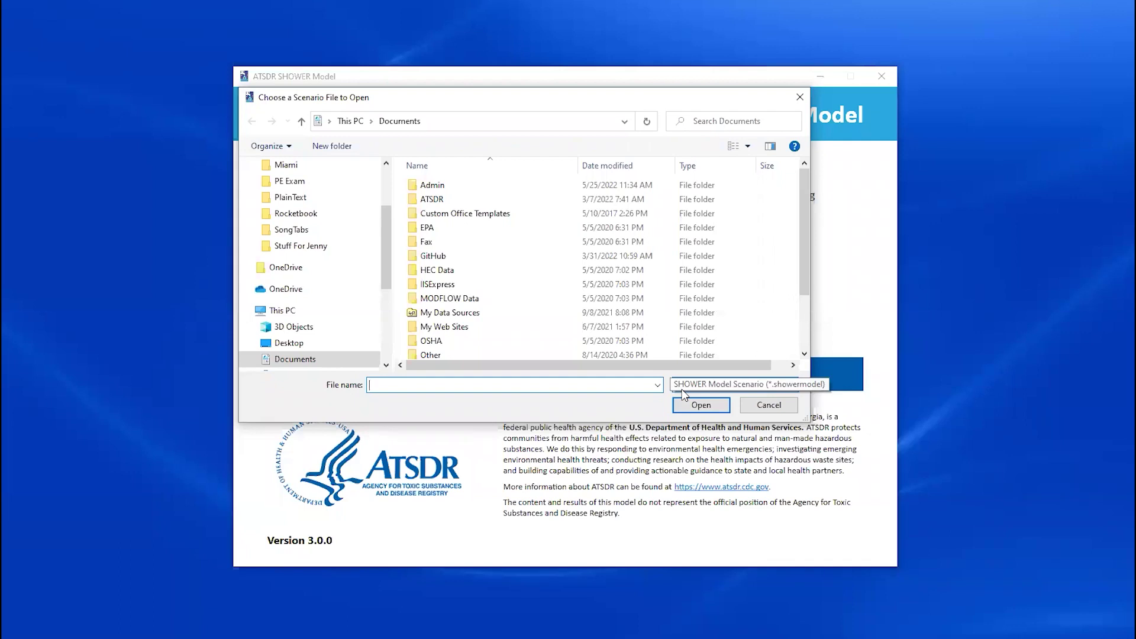
left_click(766, 406)
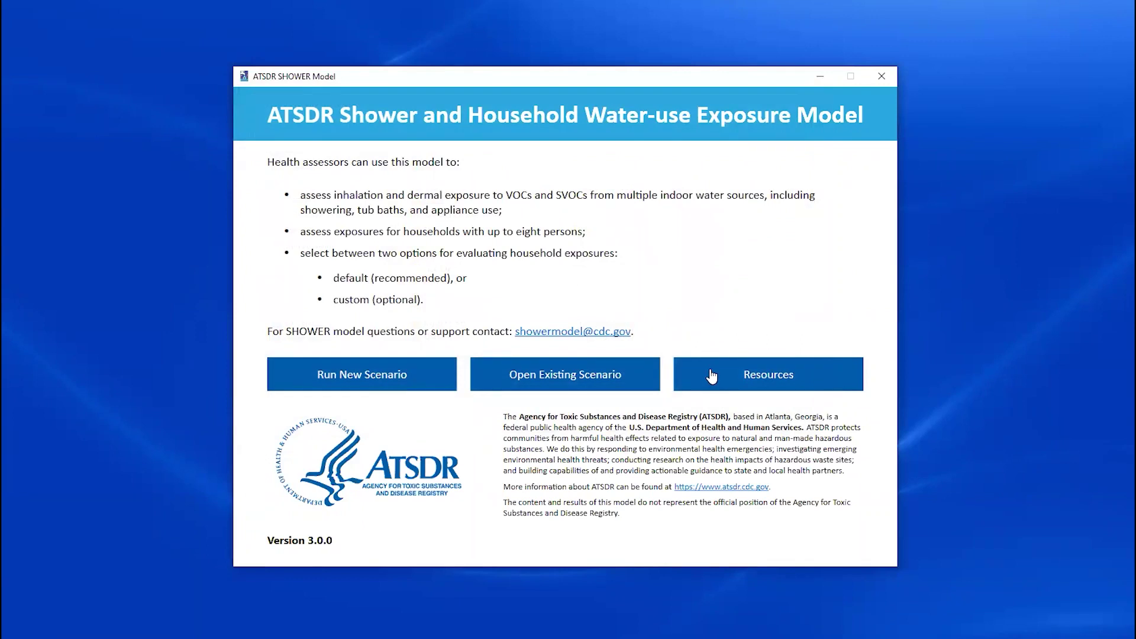
left_click(712, 376)
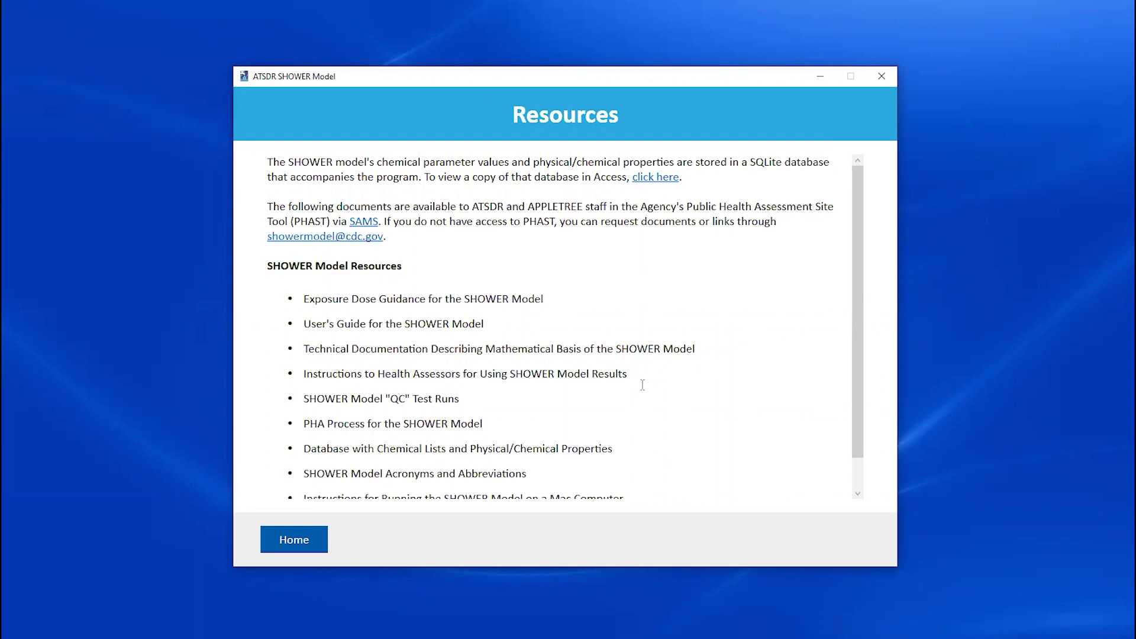
left_click(296, 544)
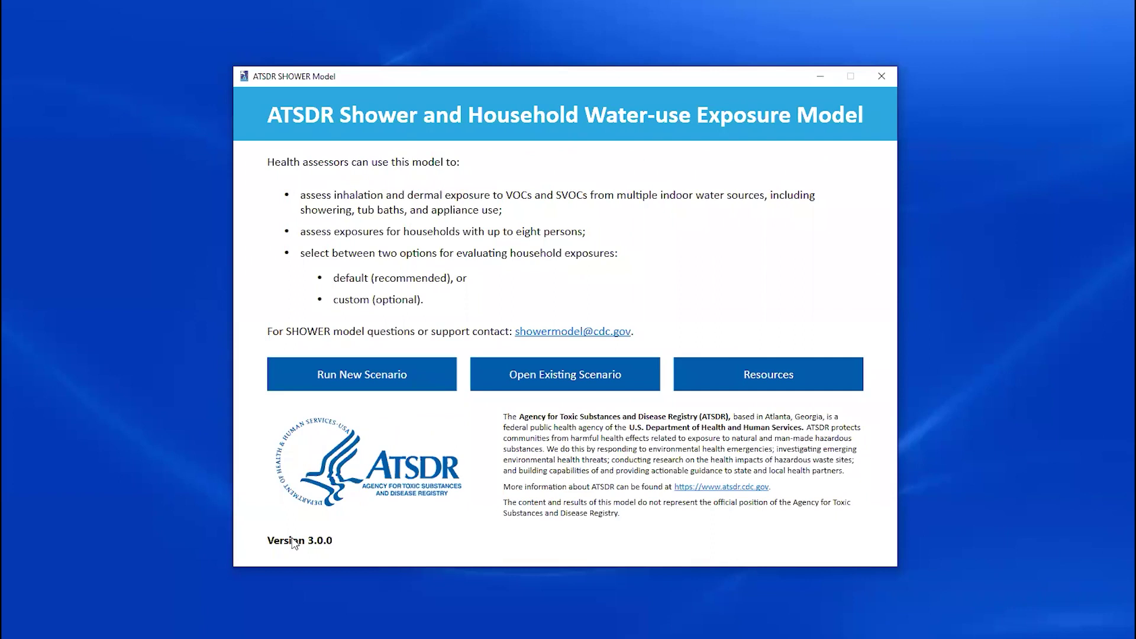
Start a new scenario and view the help for the Site Information screen
left_click(383, 378)
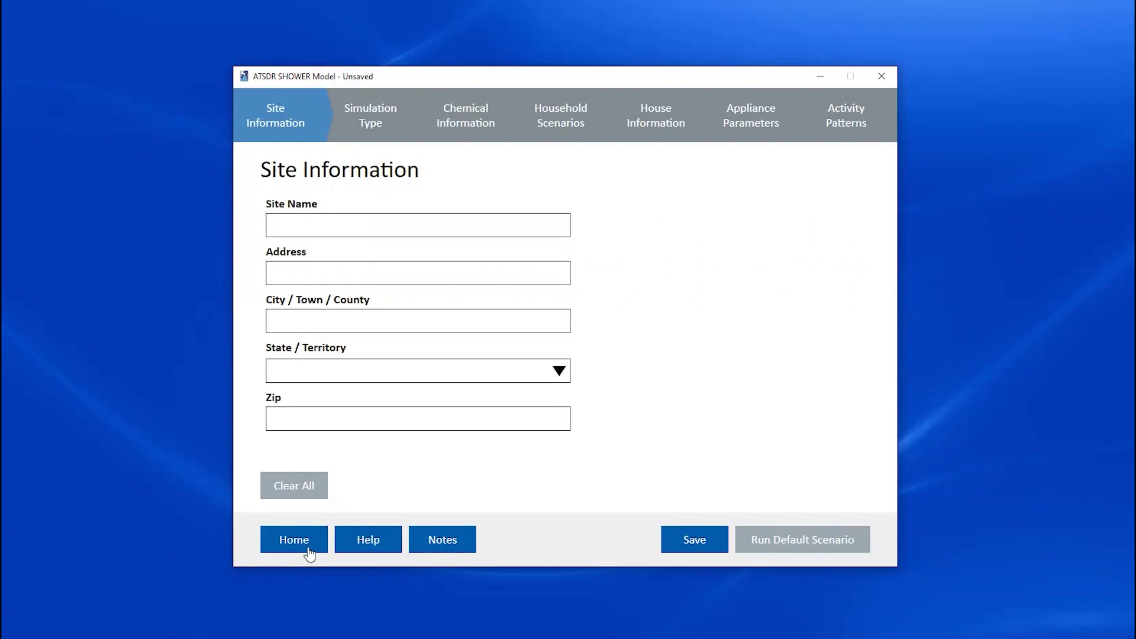
left_click(357, 547)
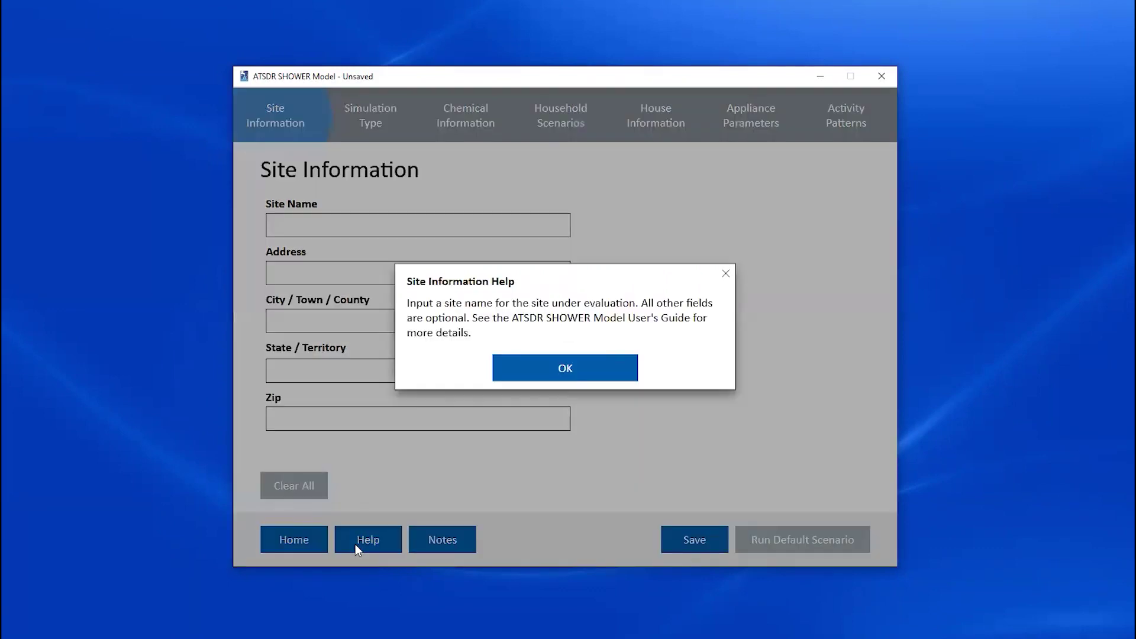
left_click(533, 370)
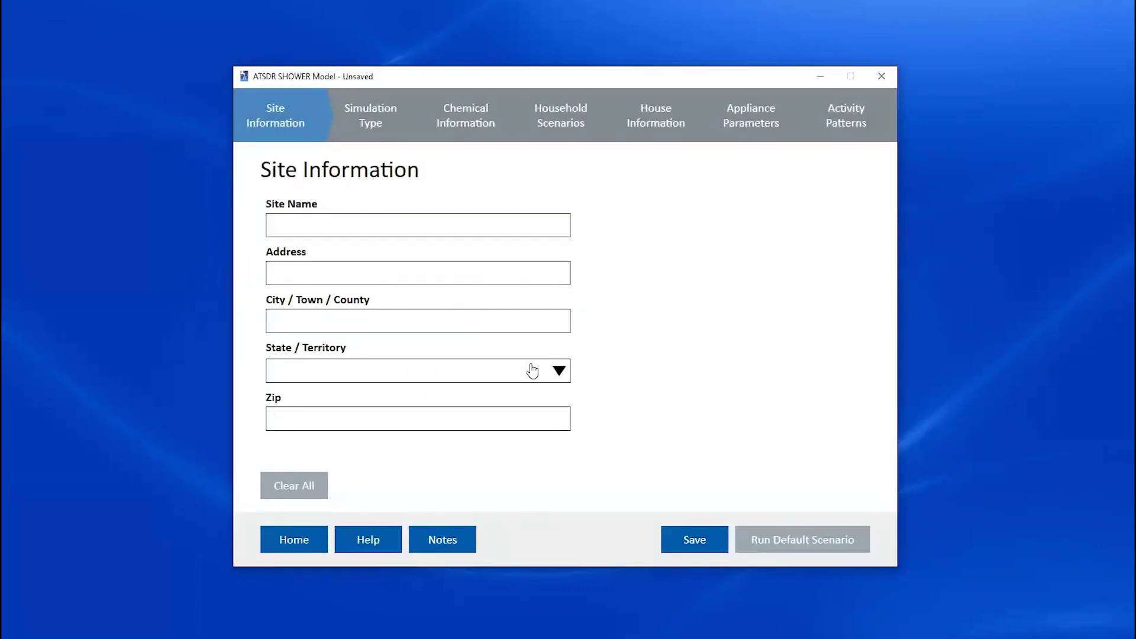
View the Notes window and the scenario save dialog, closing both without saving
left_click(445, 541)
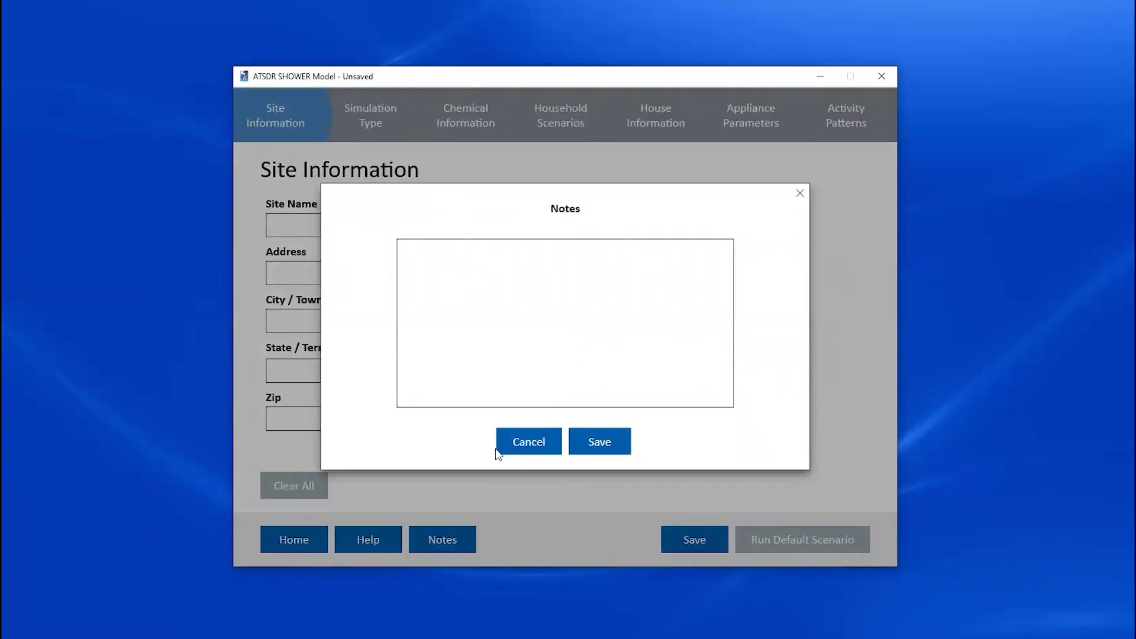
left_click(518, 455)
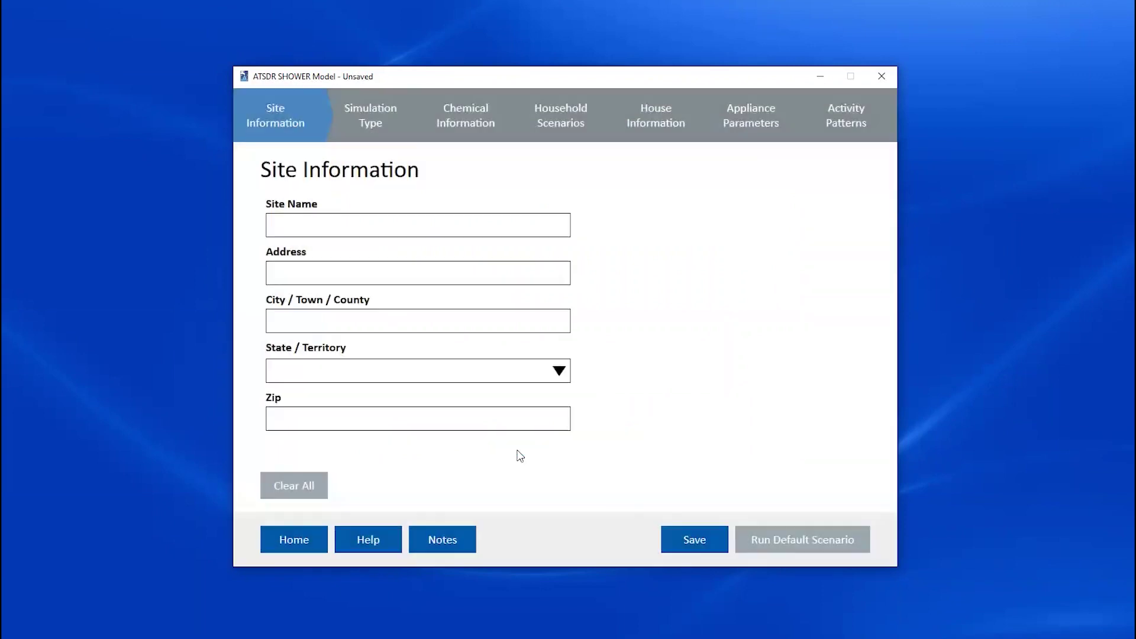
left_click(690, 546)
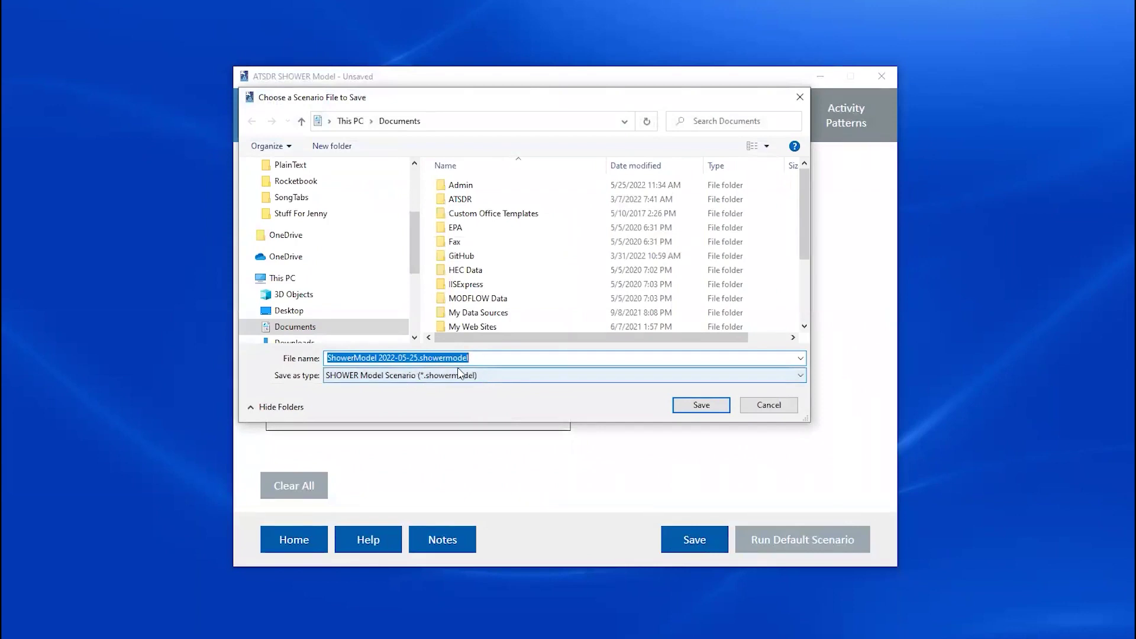
left_click(763, 411)
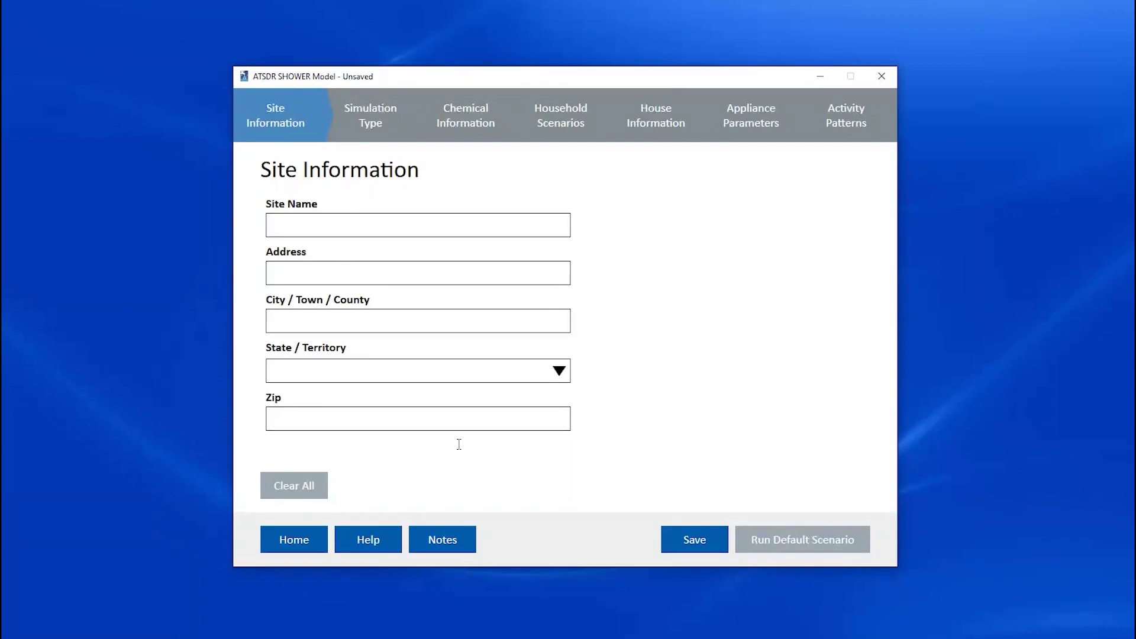
Enter Site A as the site name and call up Clear All, declining to clear the fields
left_click(355, 230)
type("Site A")
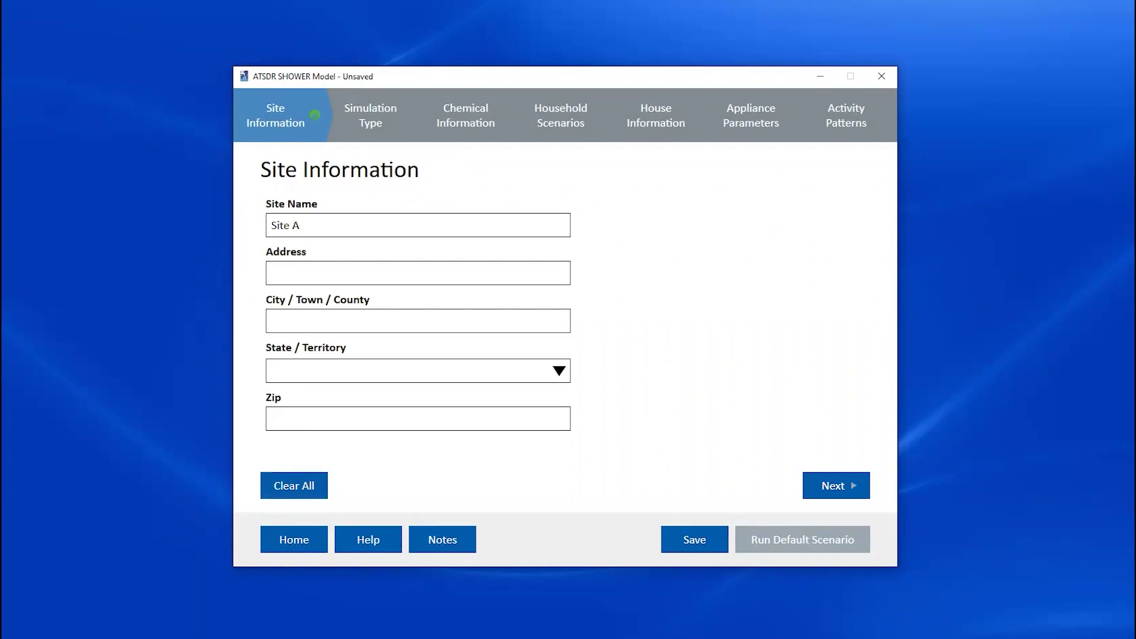
left_click(298, 483)
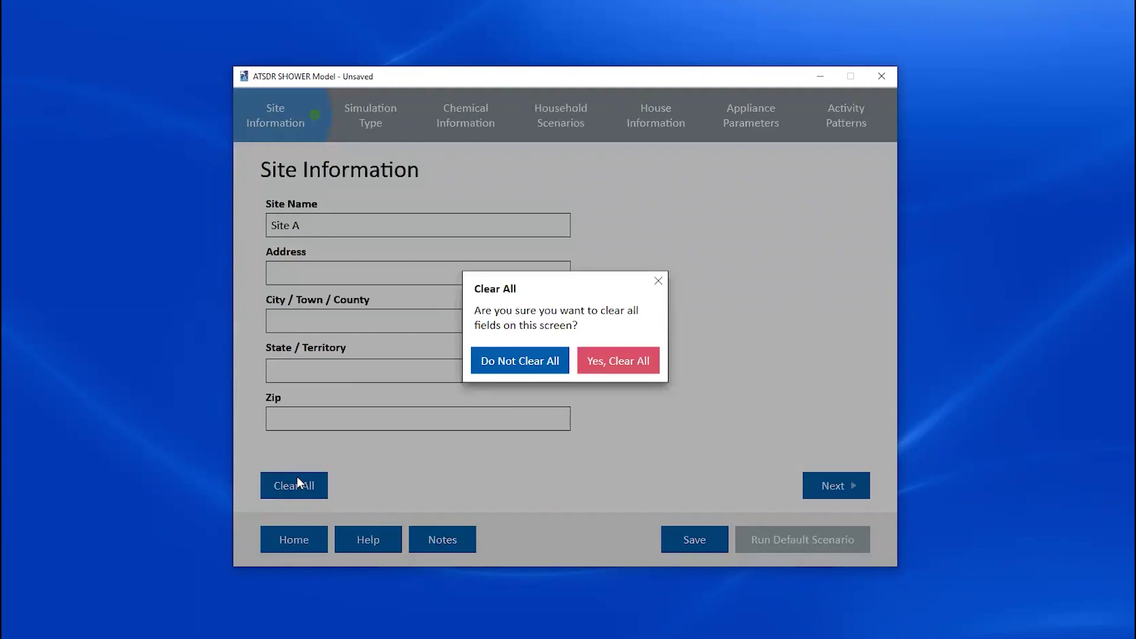
left_click(513, 359)
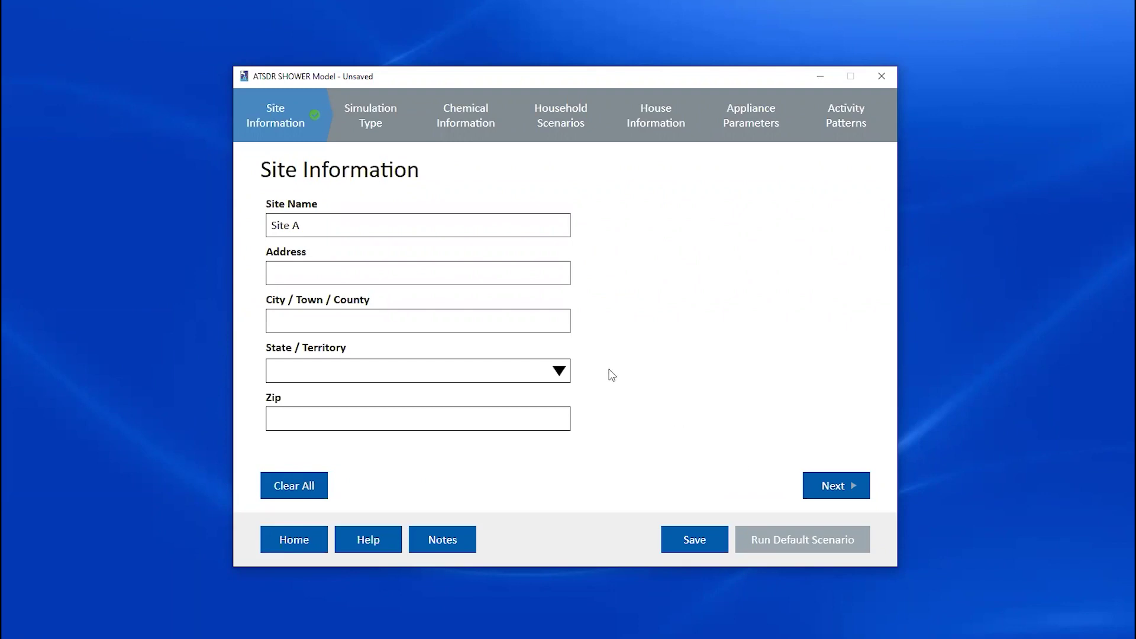
Re-enter the site name as Site A and continue to the Simulation Type screen
left_click_drag(353, 227, 244, 224)
key("BackSpace")
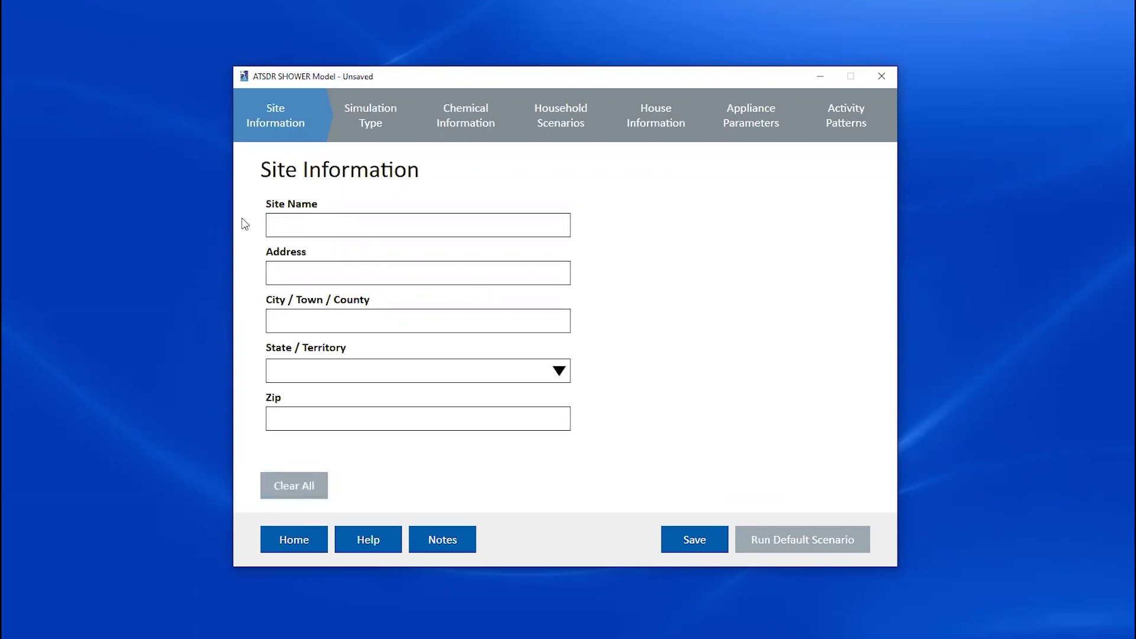
type("Site A")
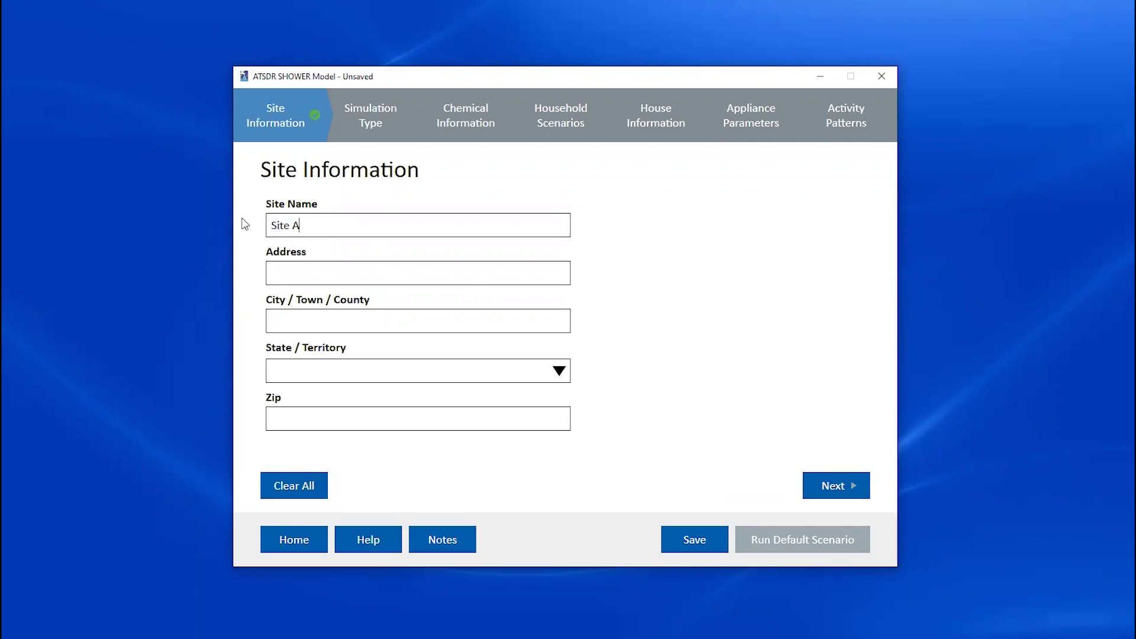
left_click(843, 493)
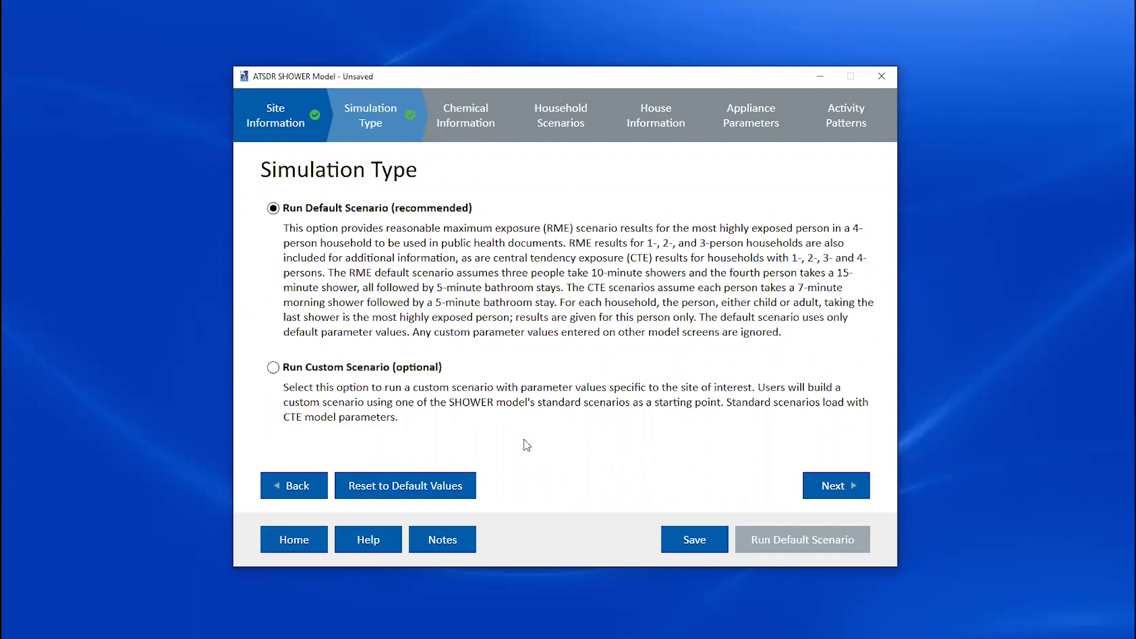
Try the custom scenario option, set the simulation type back to Run Default Scenario, and continue to Chemical Information
left_click(273, 368)
left_click(274, 209)
left_click(826, 488)
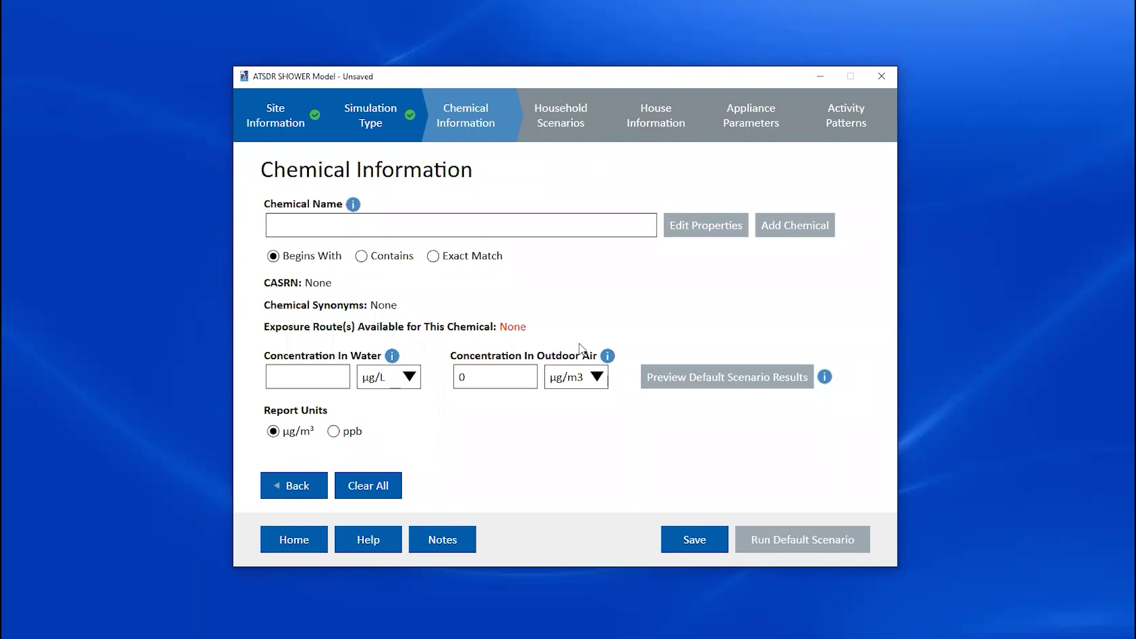
Search the chemical names for "Ben" and select Benzene
left_click(351, 230)
type("Ben")
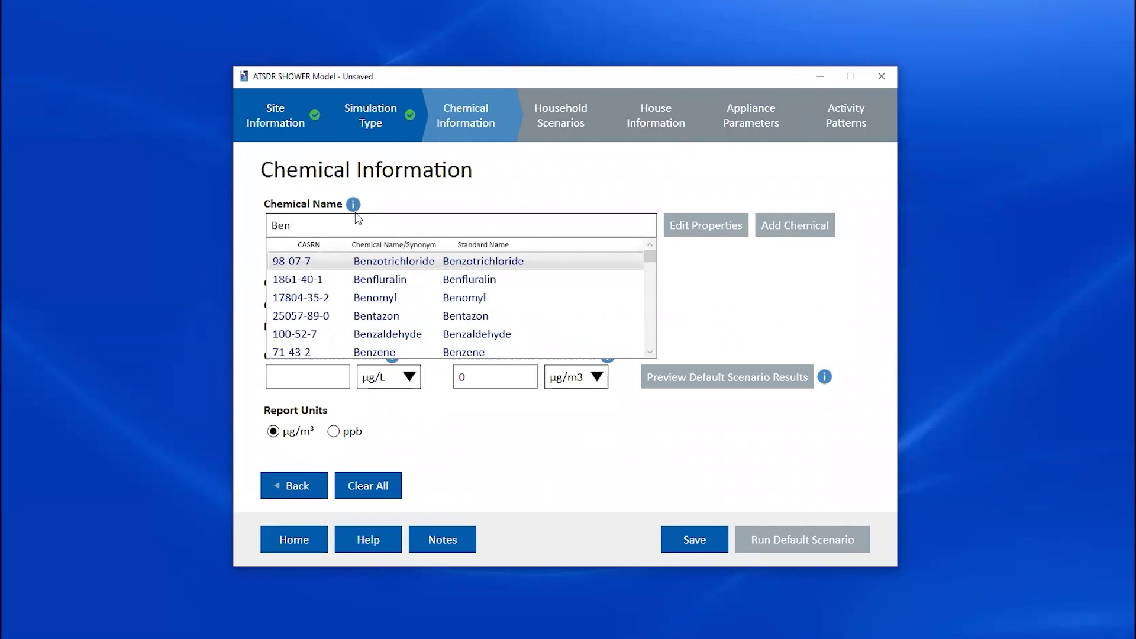
left_click(385, 353)
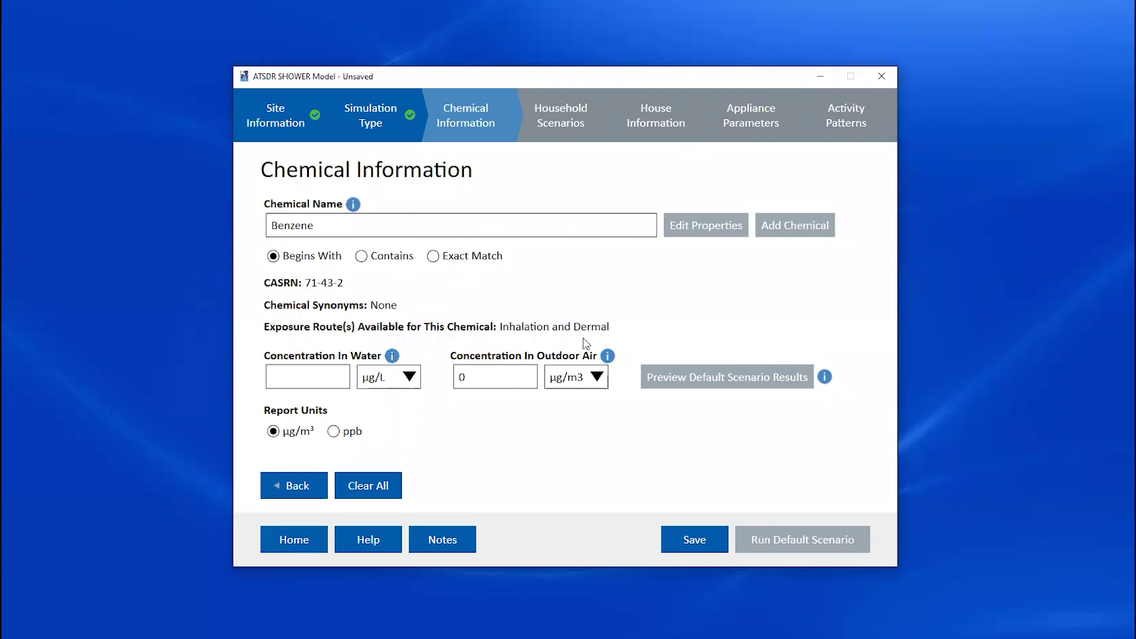
Replace the chemical with Tetrachloroethylene by searching for its synonym PCE
left_click_drag(429, 225, 263, 218)
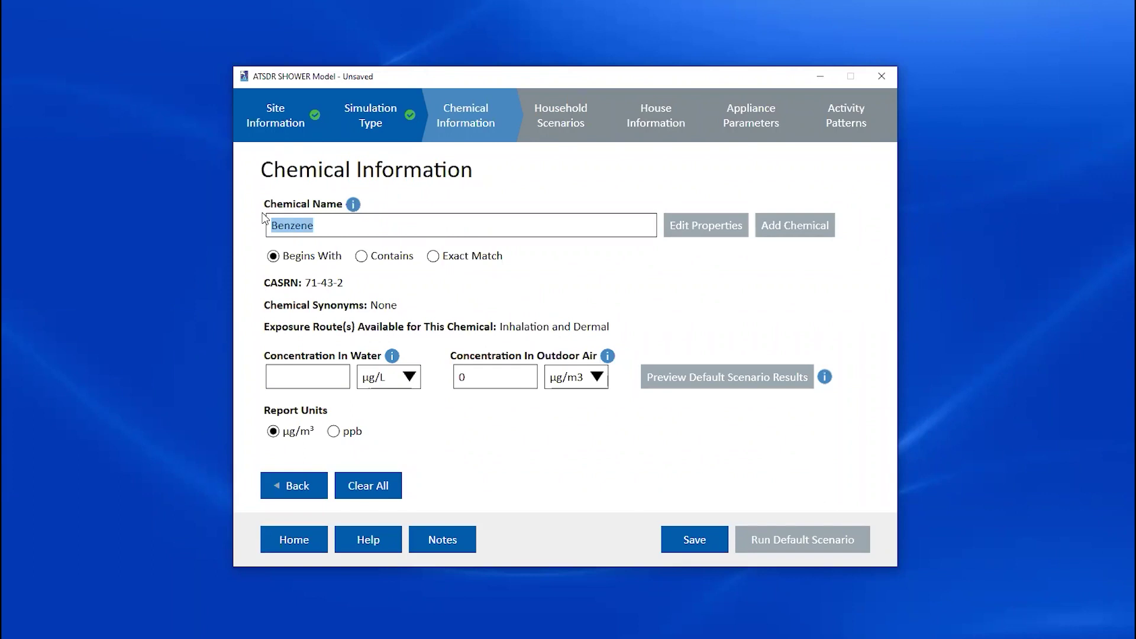
type("PCE")
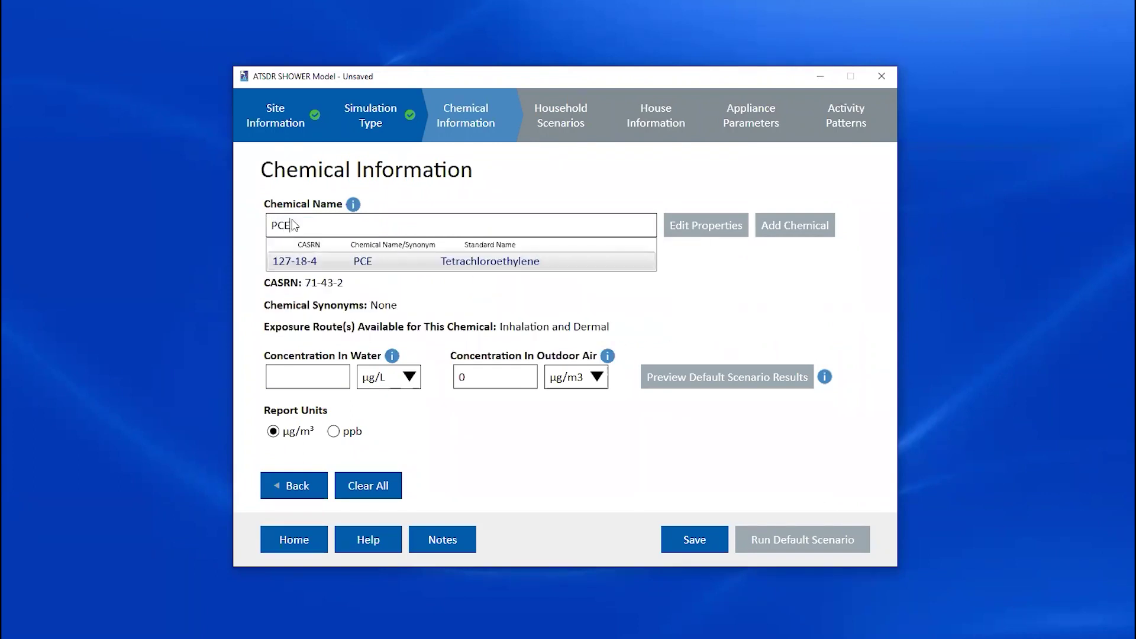
left_click(490, 262)
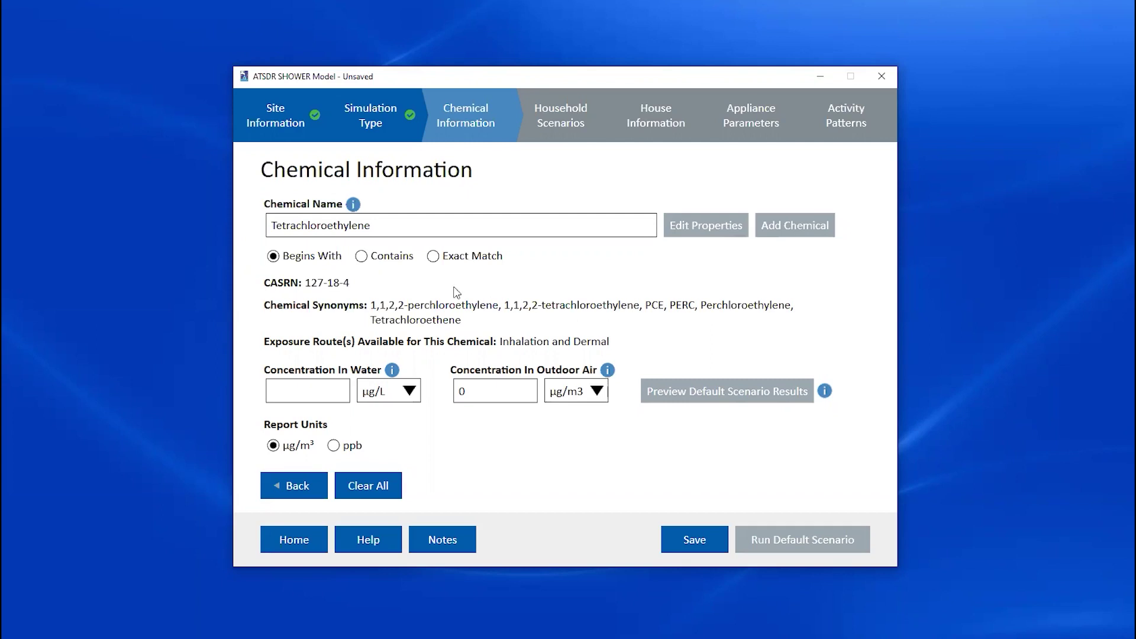
Set the concentration in water to 100 µg/L
mouse_move(359, 208)
left_click(314, 396)
type("100")
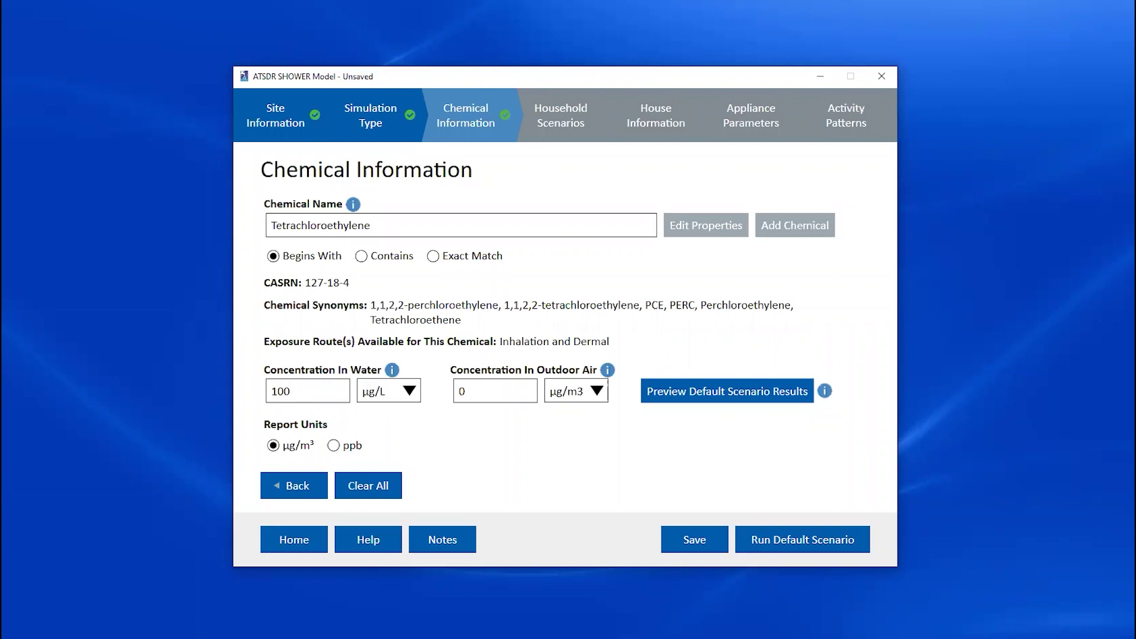
Re-enter the water concentration in scientific notation as 1E2 µg/L, then test an invalid trailing letter "a" and remove it
left_click_drag(313, 397, 266, 392)
key("BackSpace")
type("1E@")
key("BackSpace")
key("BackSpace")
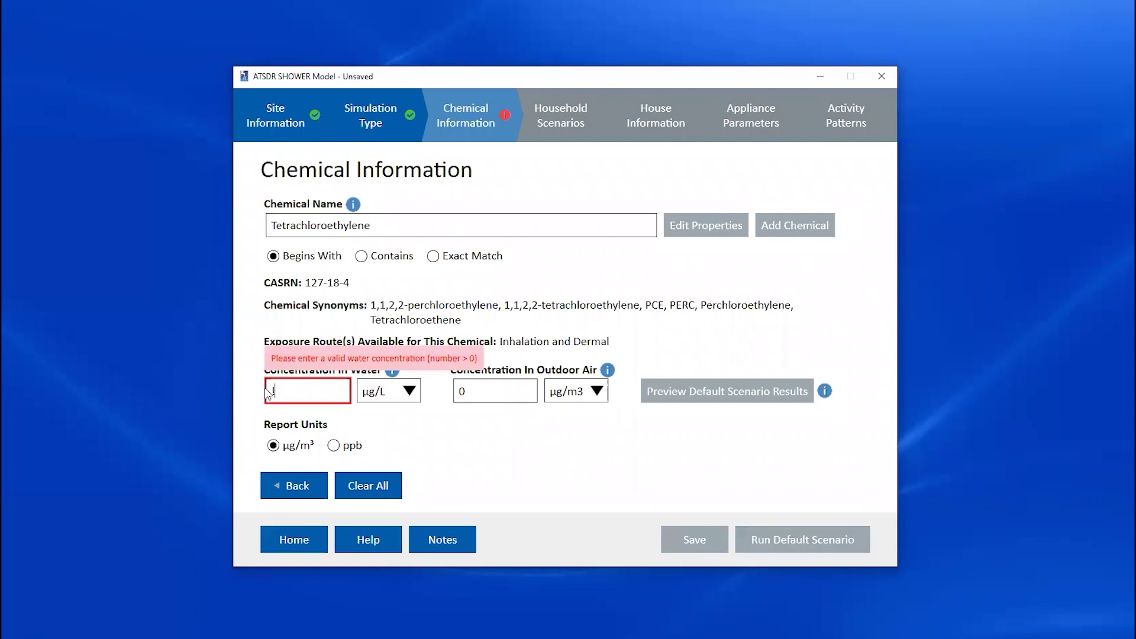
type("E2")
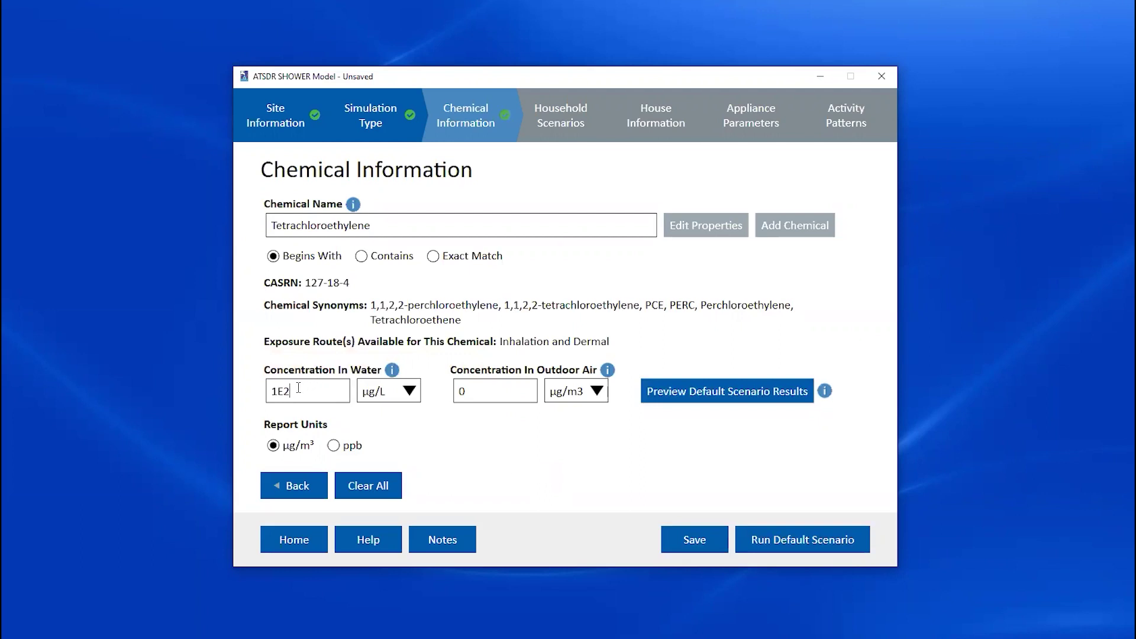
type("a")
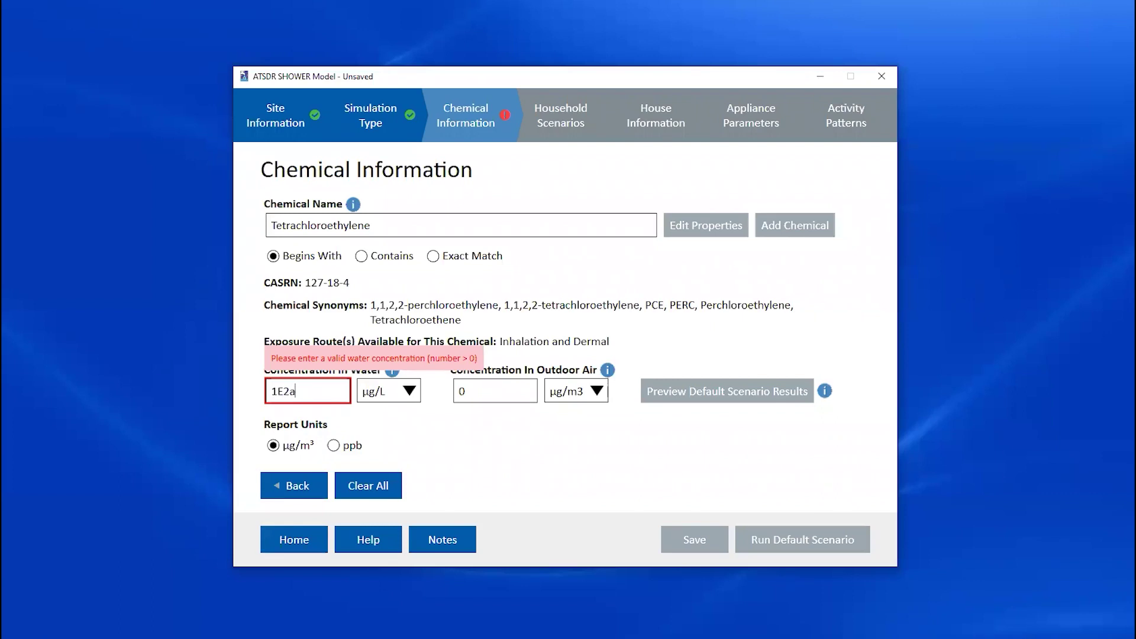
key("BackSpace")
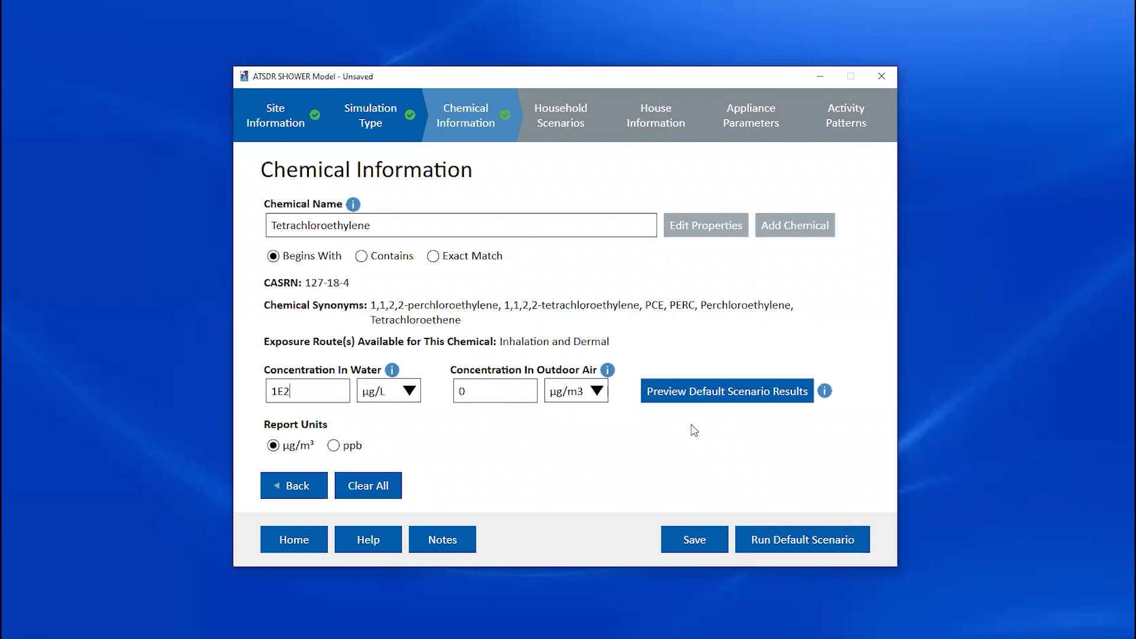
Preview the default scenario results for the average daily exposure concentration and close the preview
left_click(686, 395)
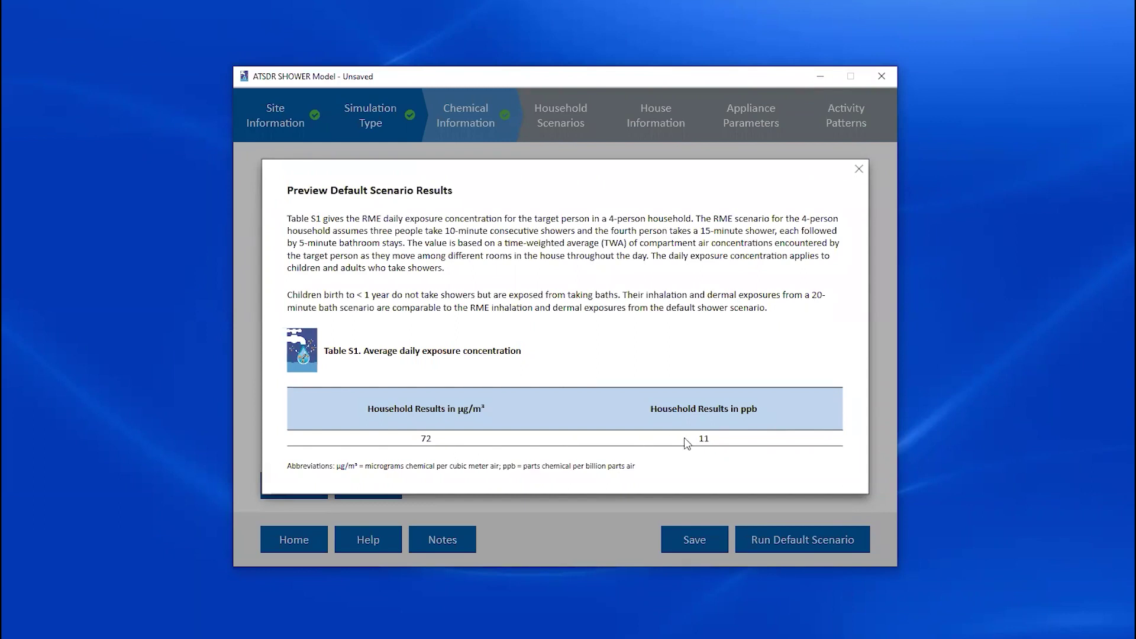
left_click(858, 172)
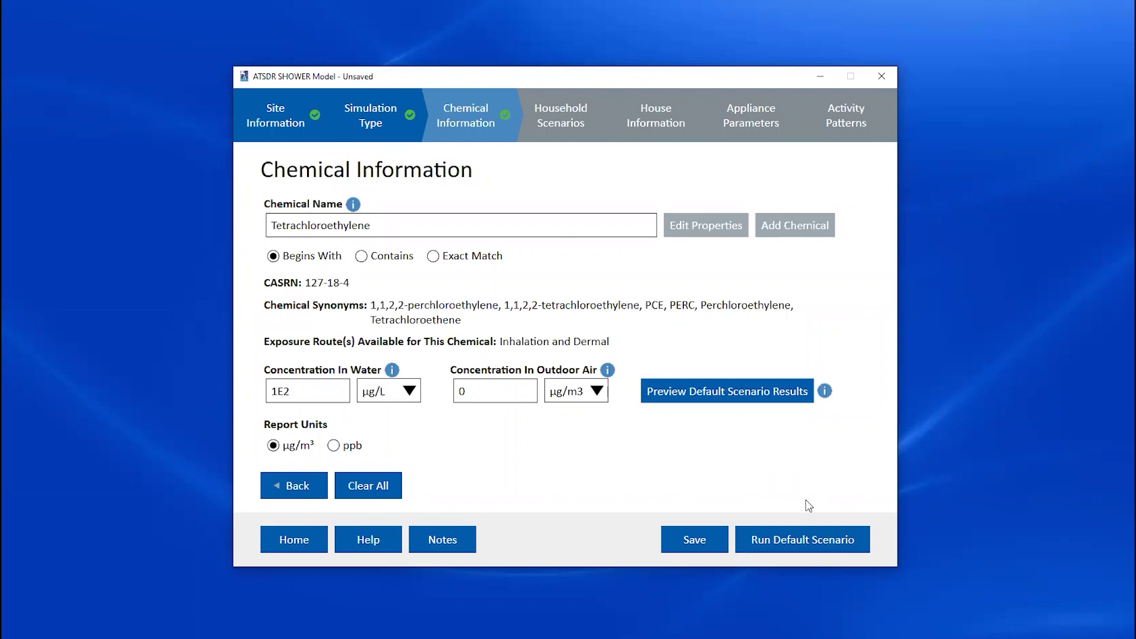
Run the default scenario and review its report from the input information through Table S1 in the primary results
left_click(812, 548)
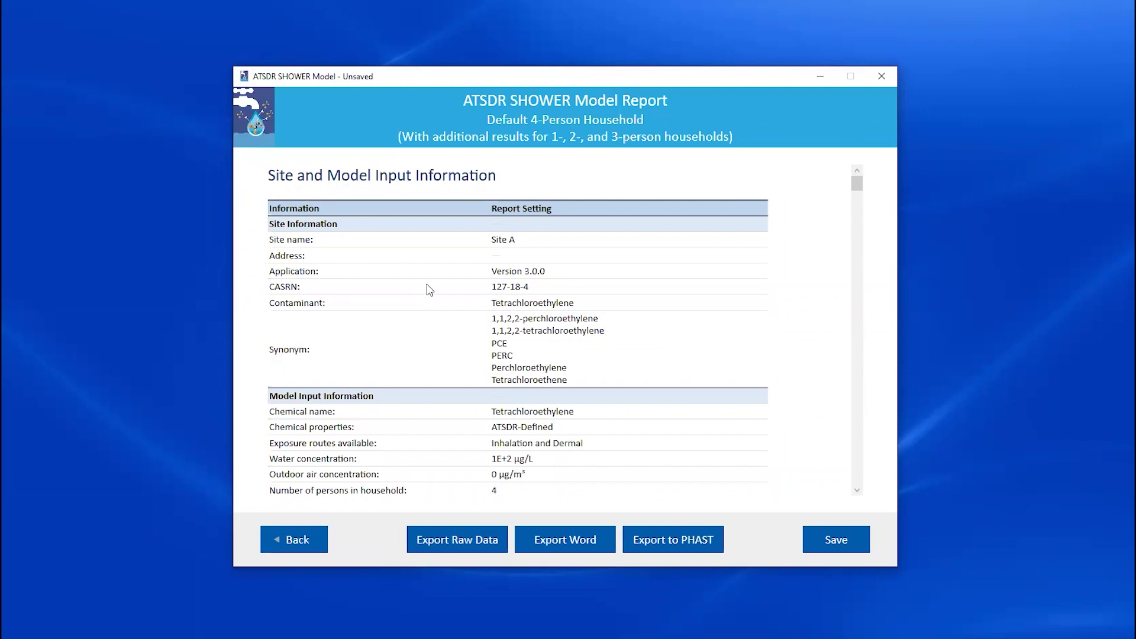
scroll(429, 289, "down", 8)
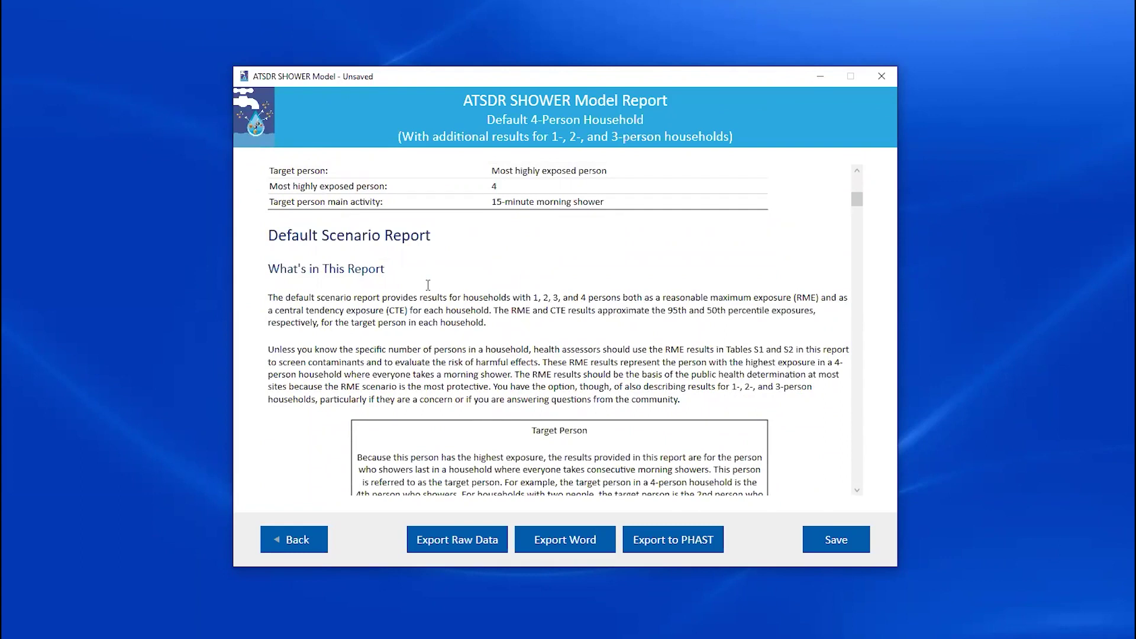
scroll(428, 285, "down", 2)
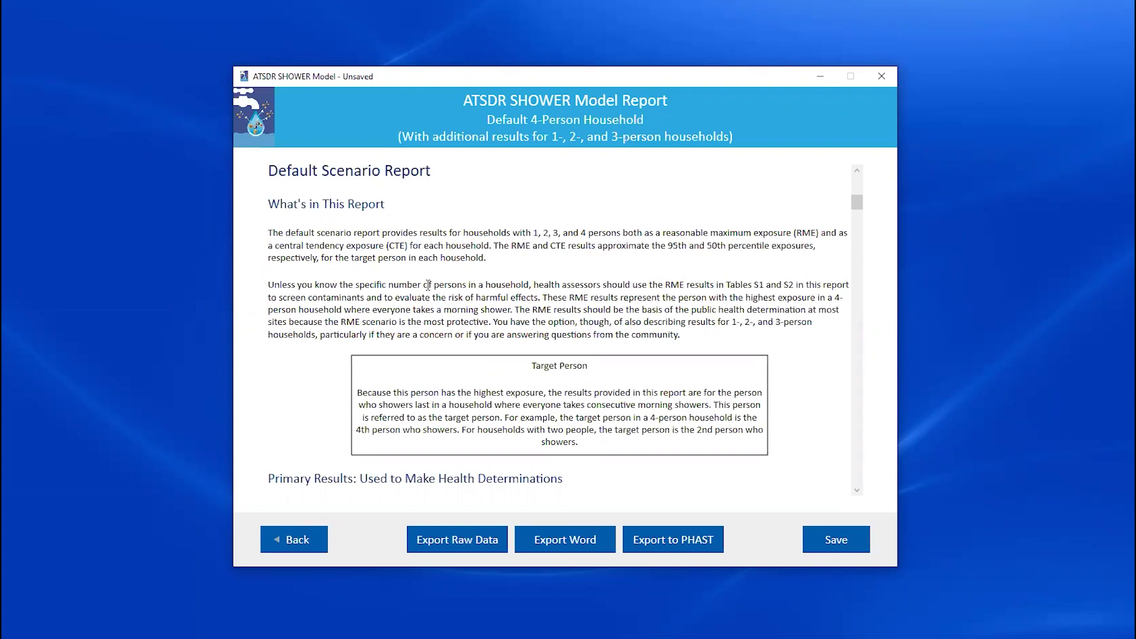
scroll(428, 285, "down", 7)
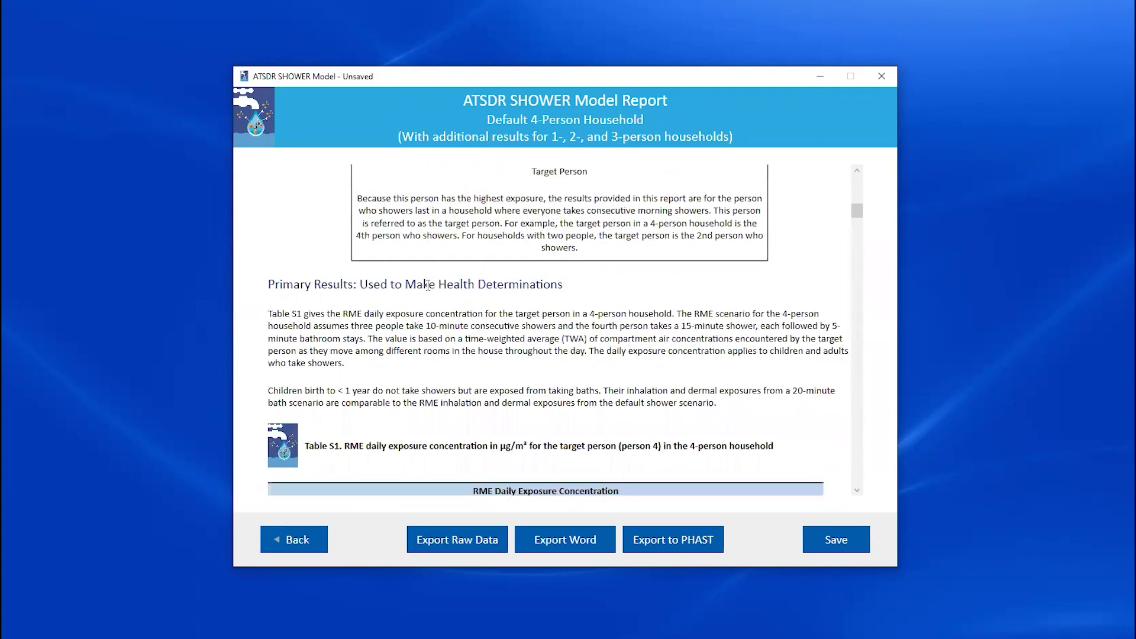
scroll(428, 286, "down", 1)
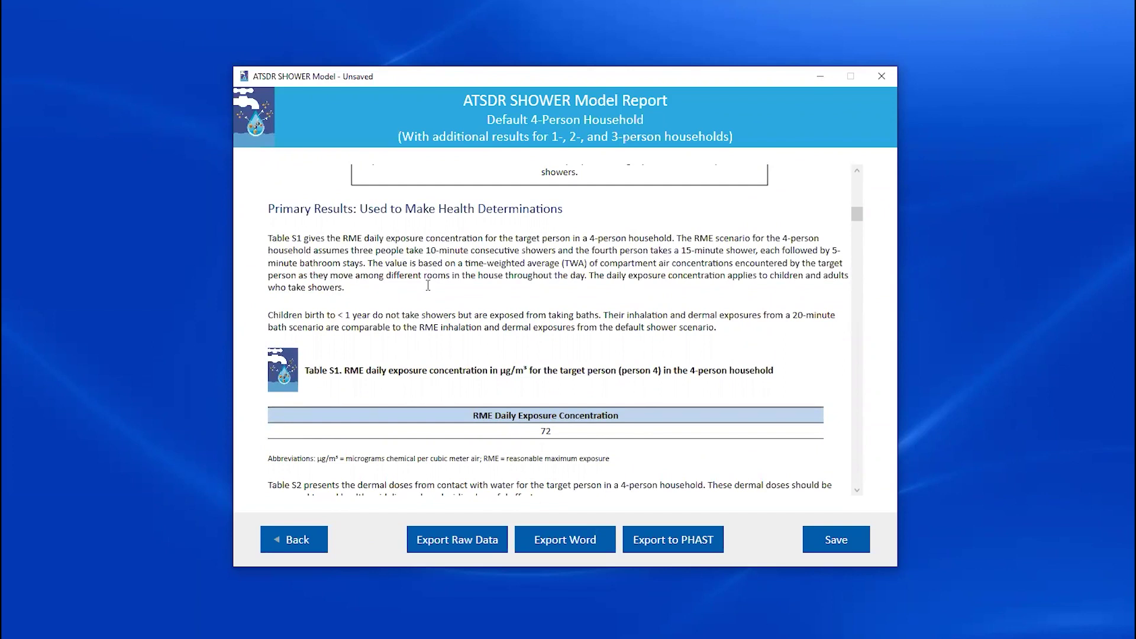
Review the dermal doses in Table S2 and the secondary results for each household size in Tables S3 and S4
scroll(428, 285, "down", 5)
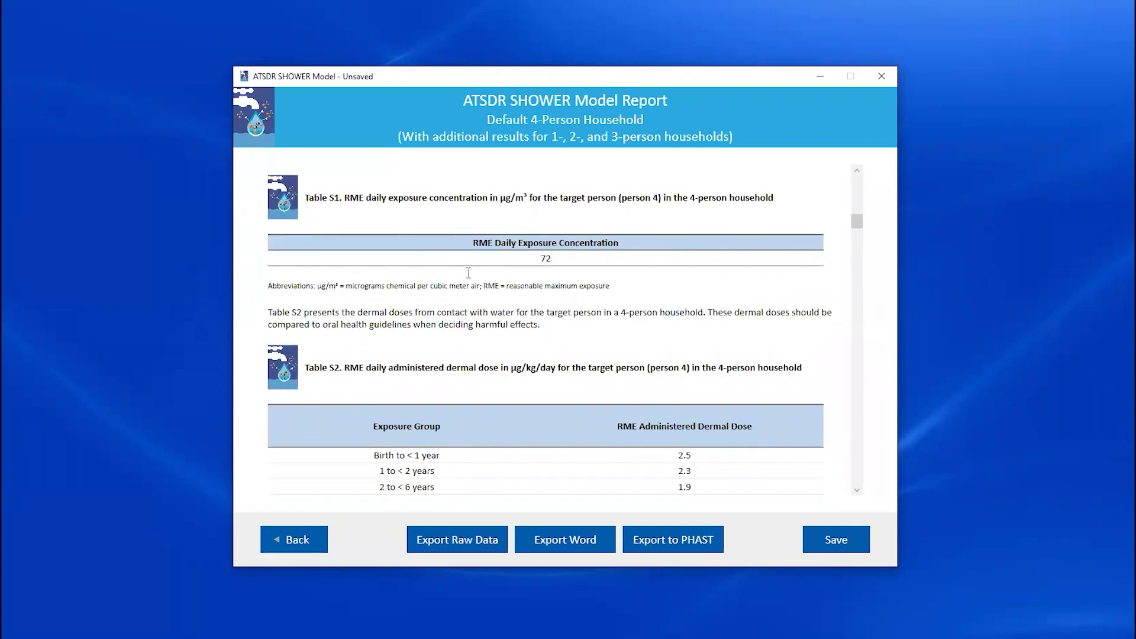
scroll(468, 273, "down", 4)
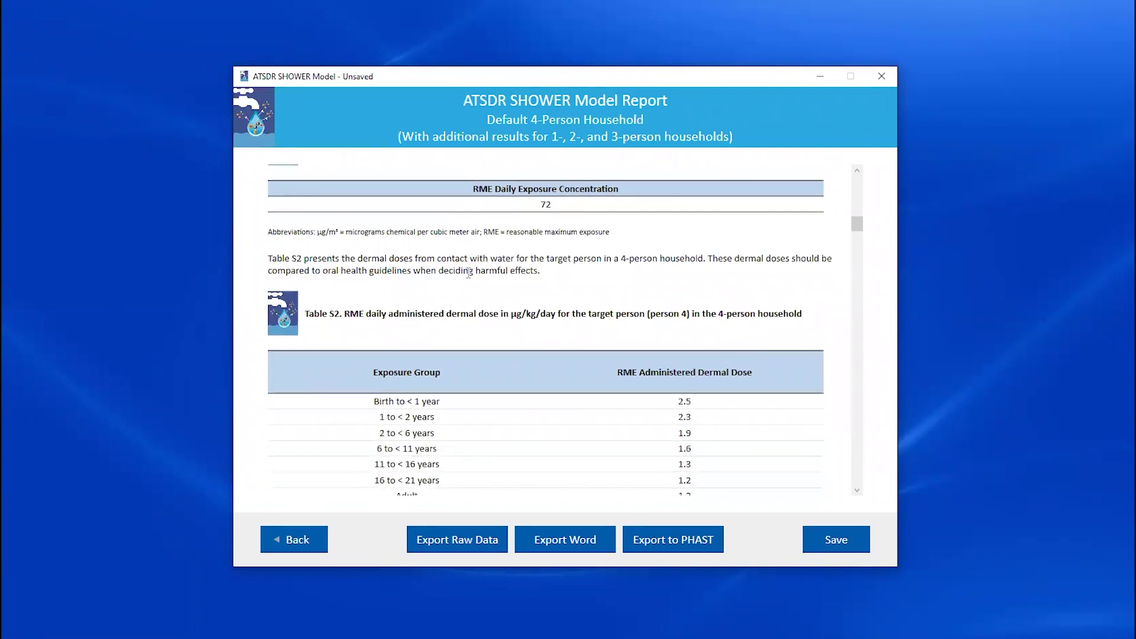
scroll(470, 278, "down", 1)
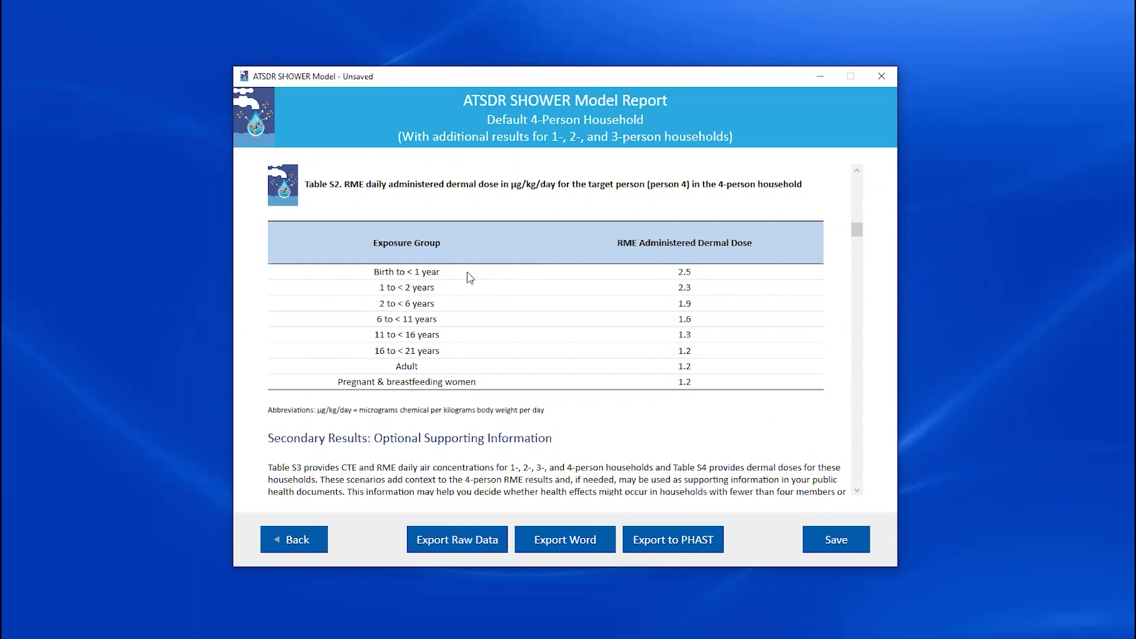
scroll(469, 277, "down", 3)
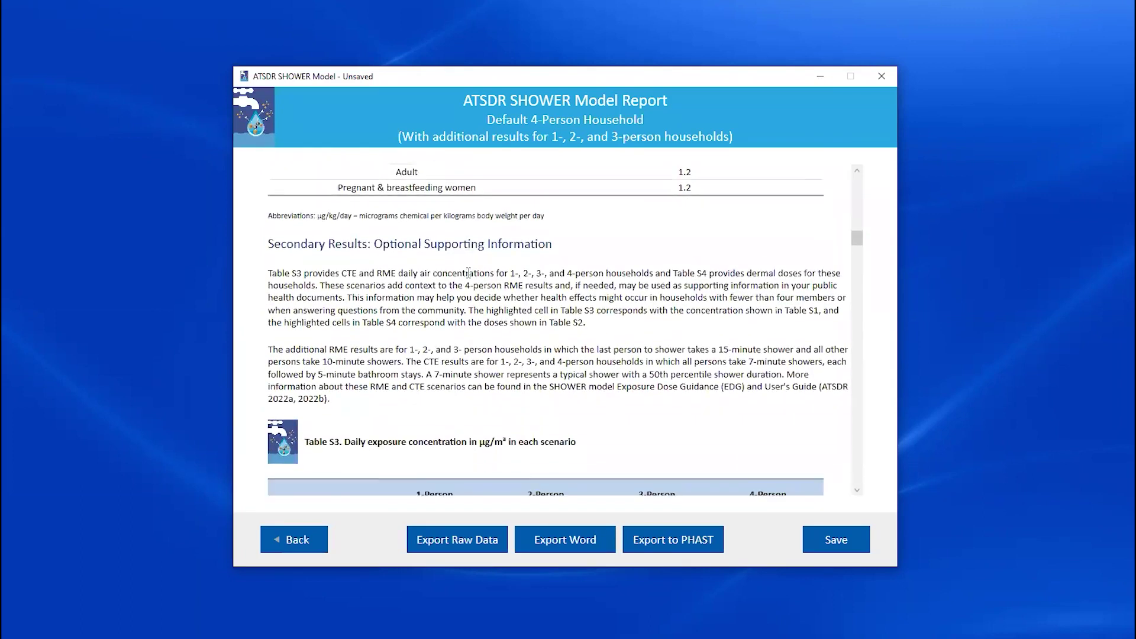
scroll(469, 273, "down", 2)
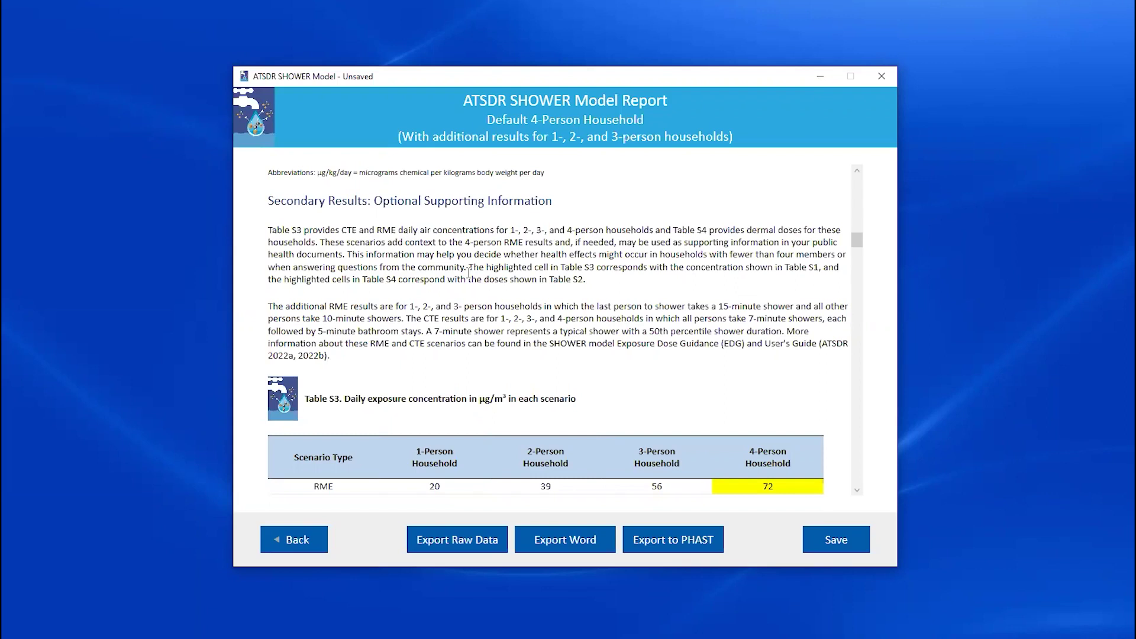
scroll(468, 272, "down", 2)
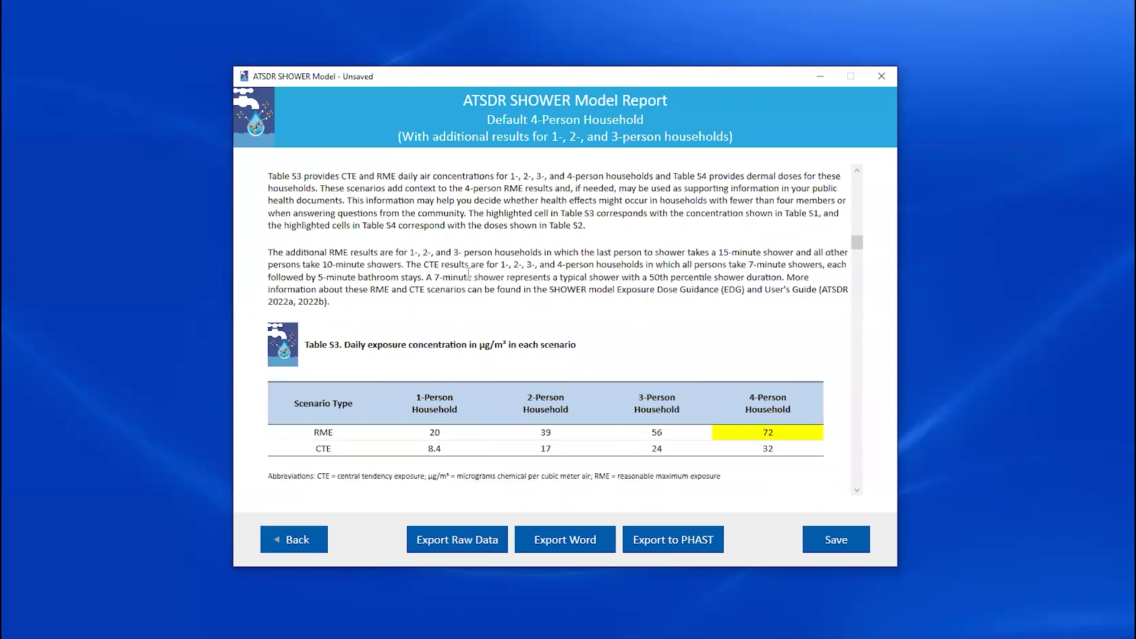
scroll(468, 273, "down", 6)
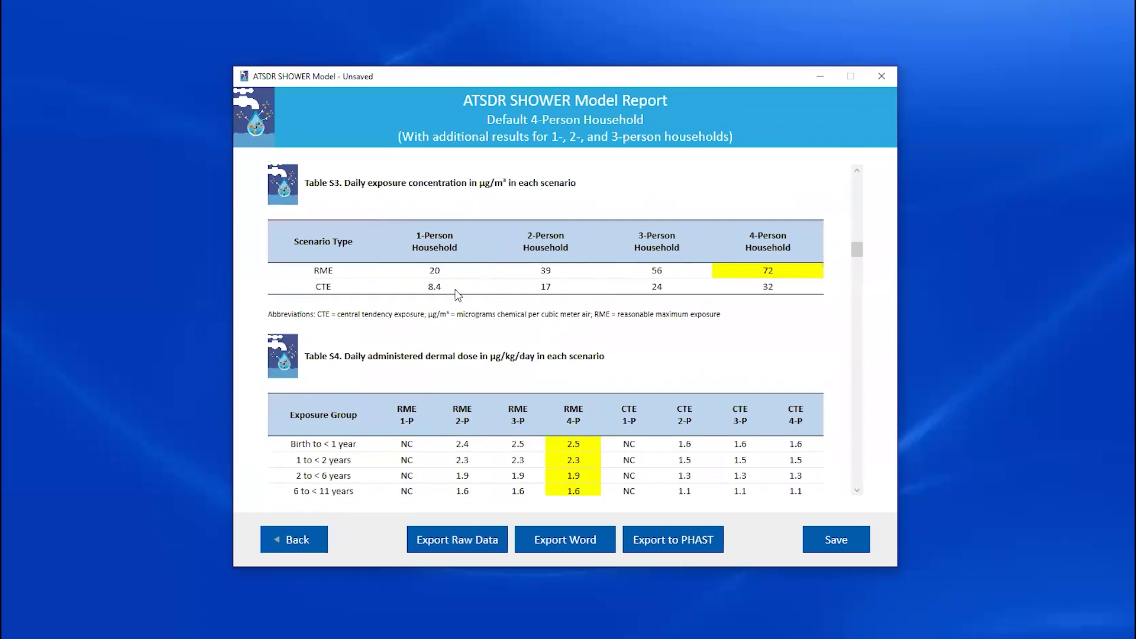
scroll(513, 399, "down", 4)
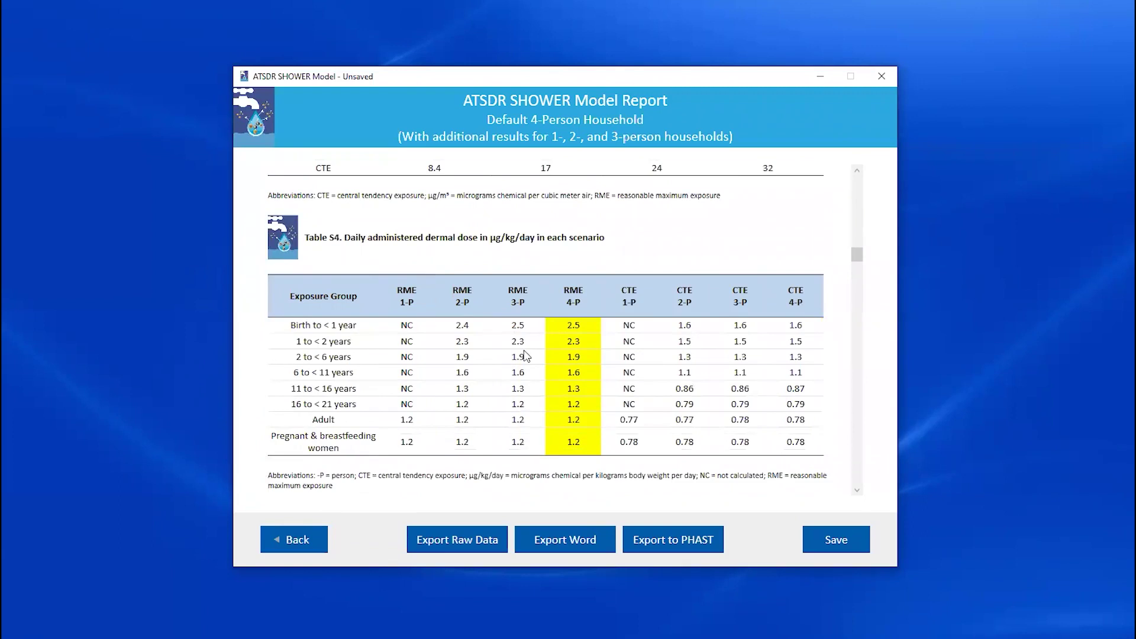
scroll(529, 361, "down", 6)
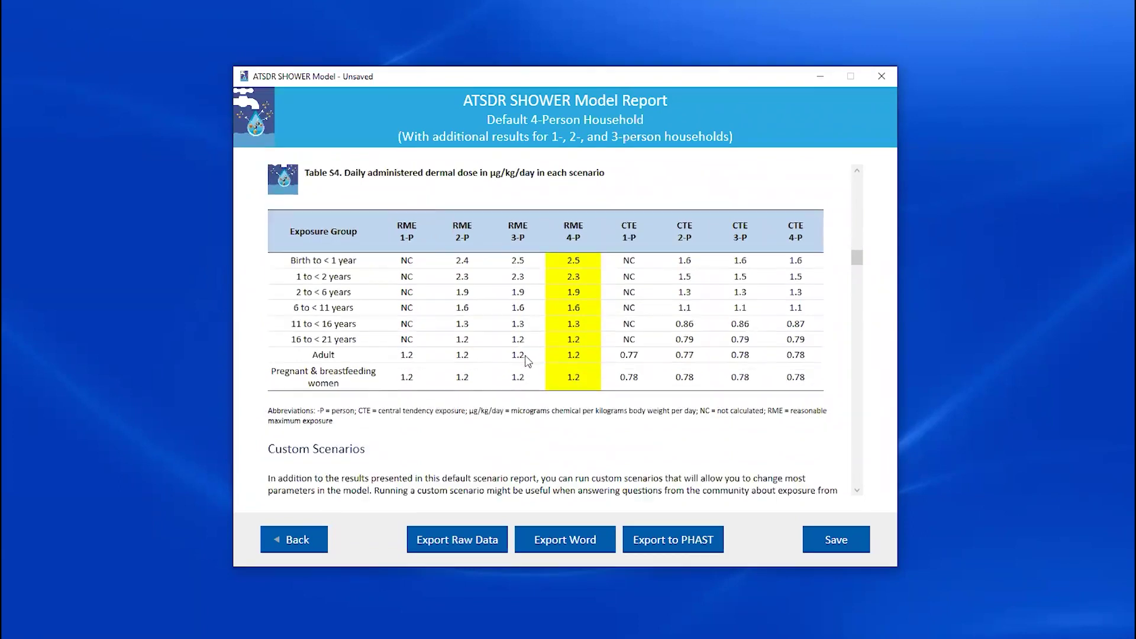
Read the custom scenario and hazard quotient guidance, then examine Tables 1 to 4 in the detailed results for the 4-person household
scroll(526, 355, "down", 4)
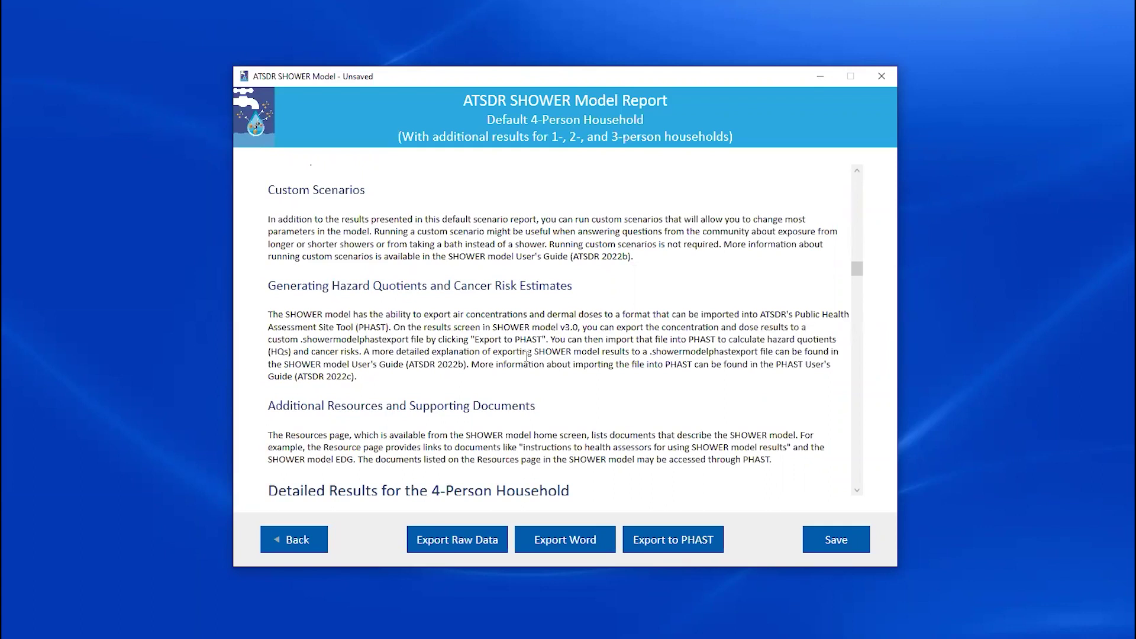
scroll(526, 355, "down", 5)
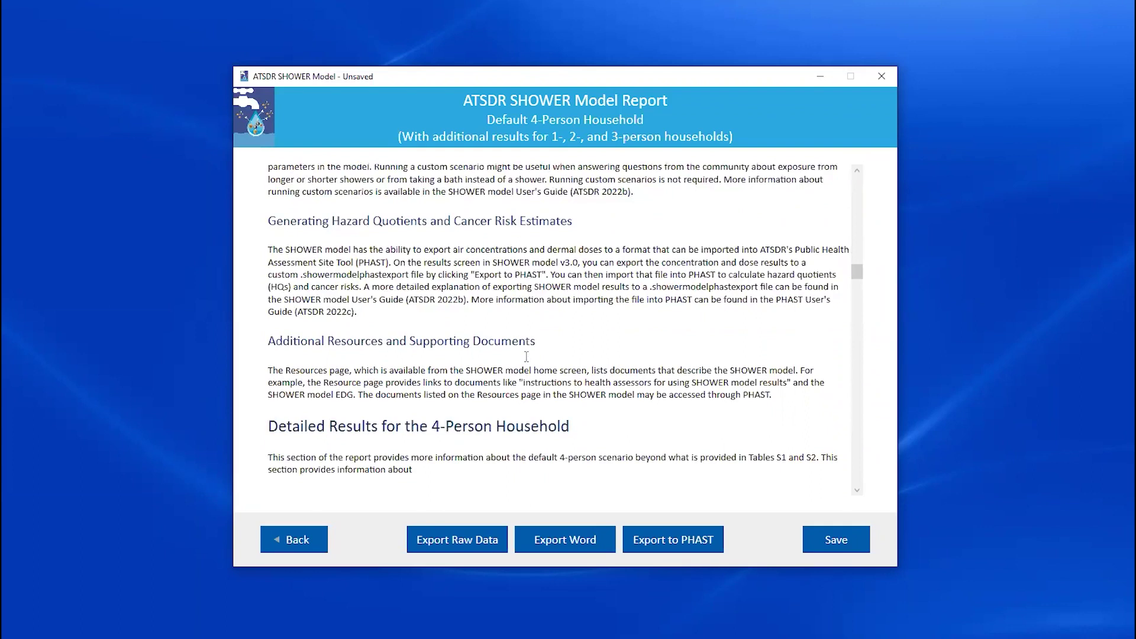
scroll(526, 357, "down", 1)
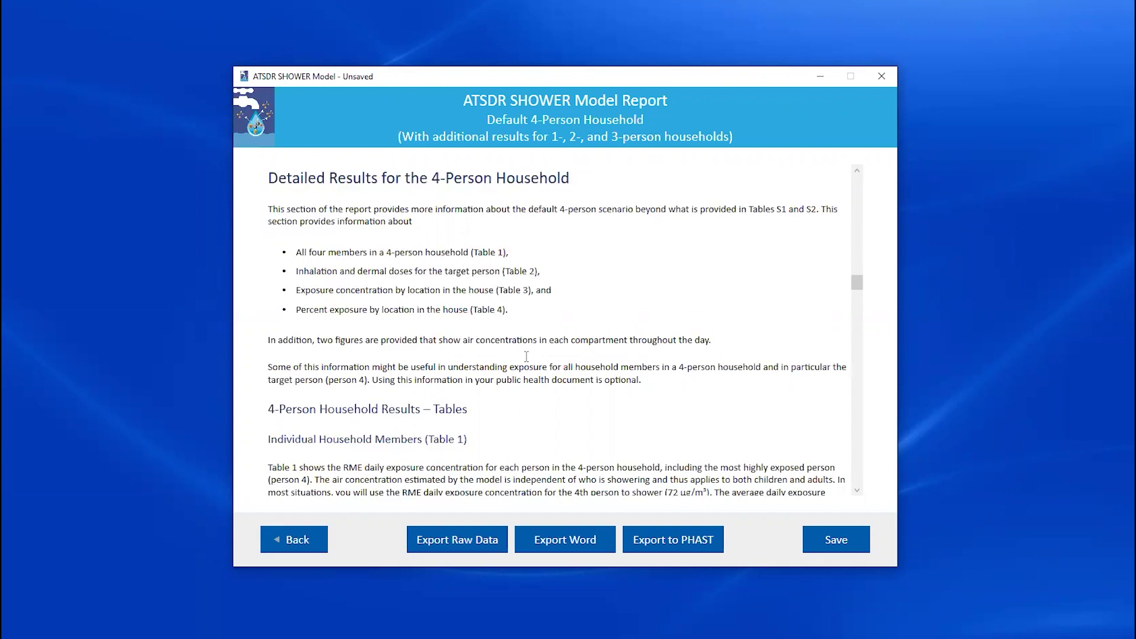
scroll(526, 357, "down", 5)
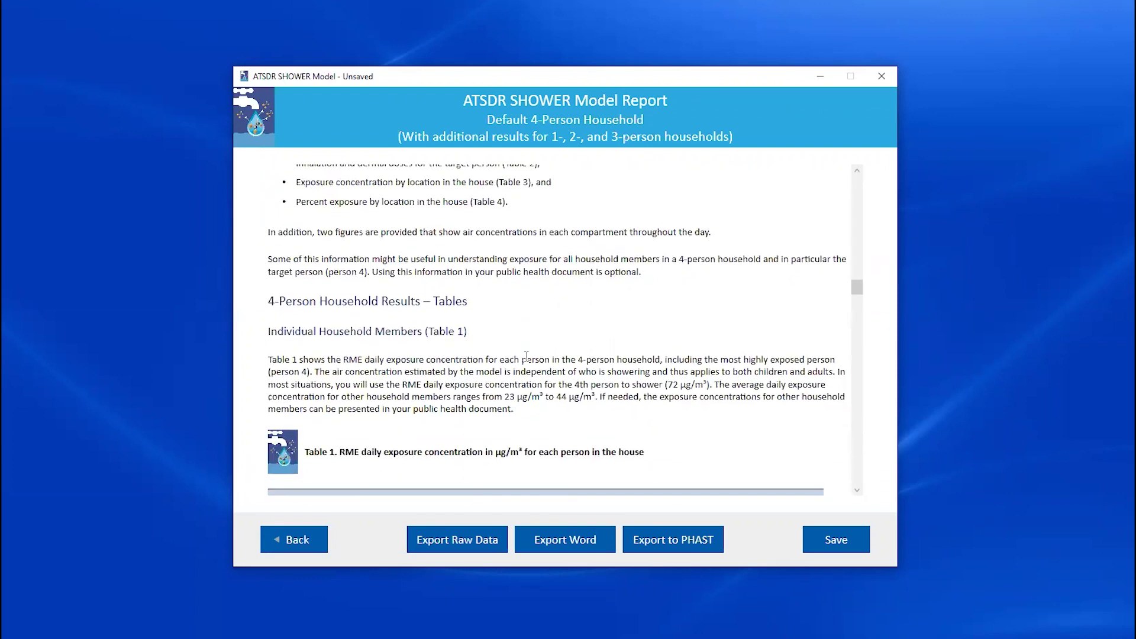
scroll(527, 359, "down", 2)
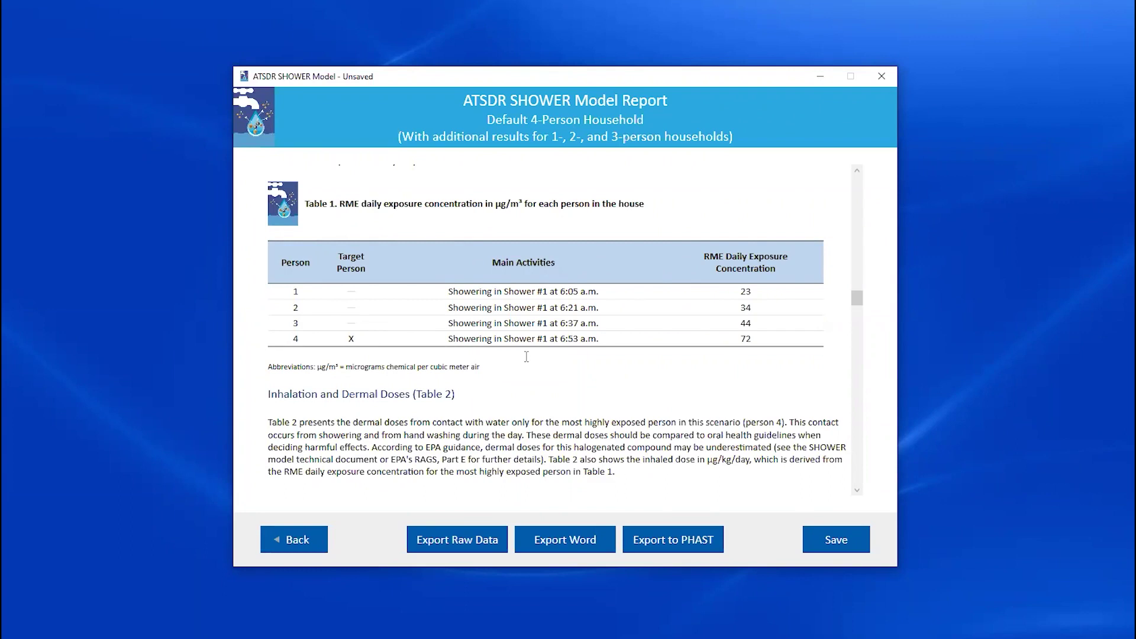
scroll(526, 356, "down", 5)
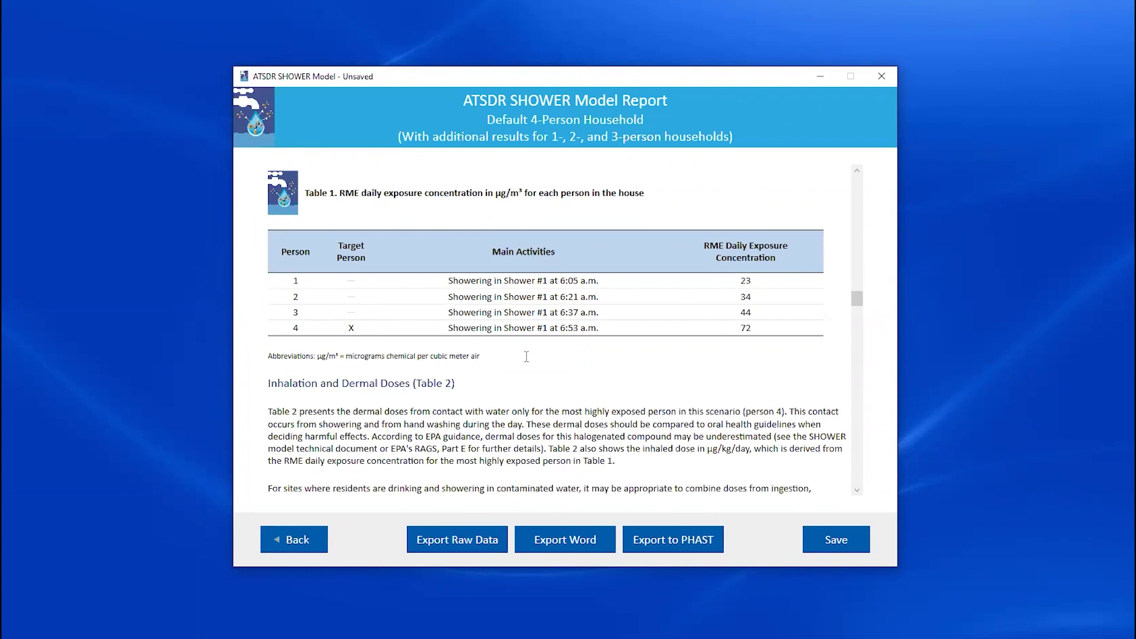
scroll(526, 356, "down", 5)
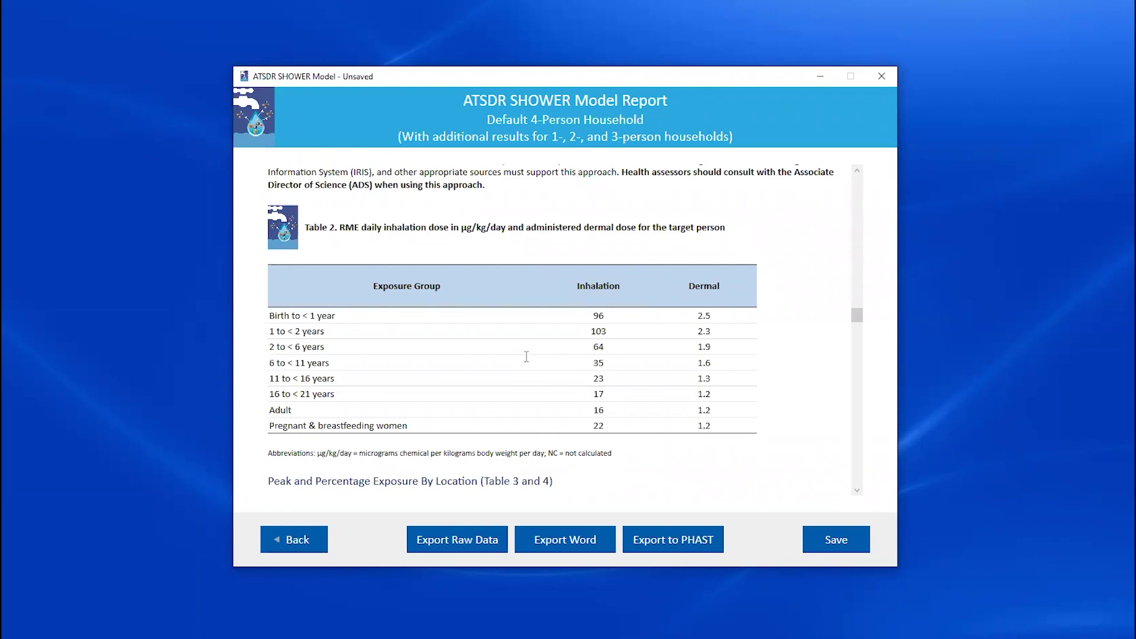
scroll(526, 356, "down", 5)
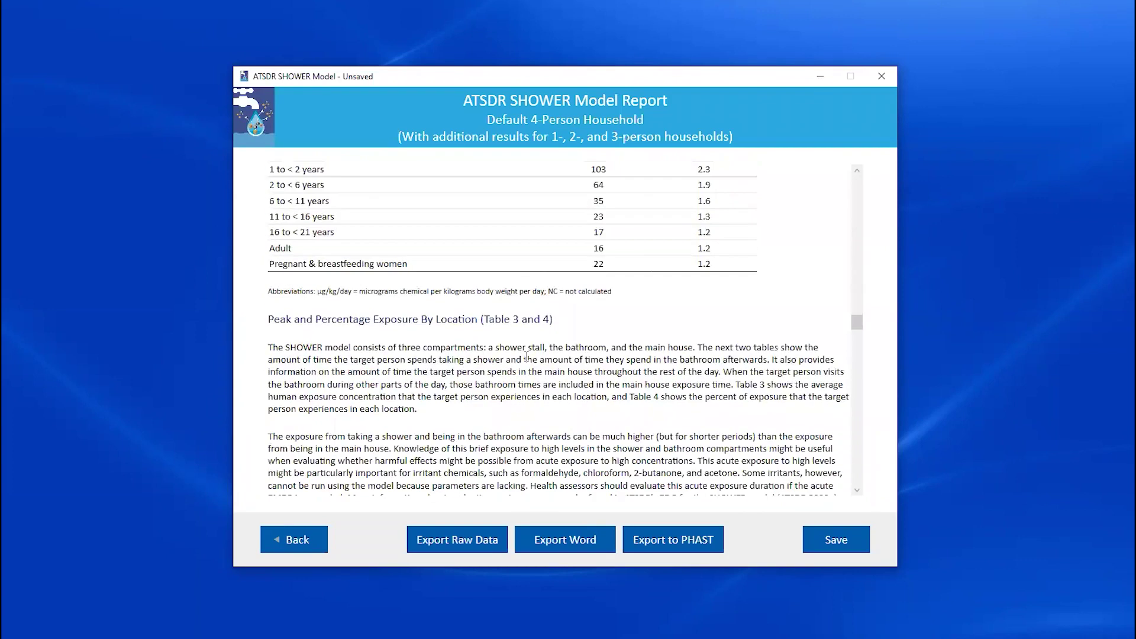
scroll(526, 359, "down", 4)
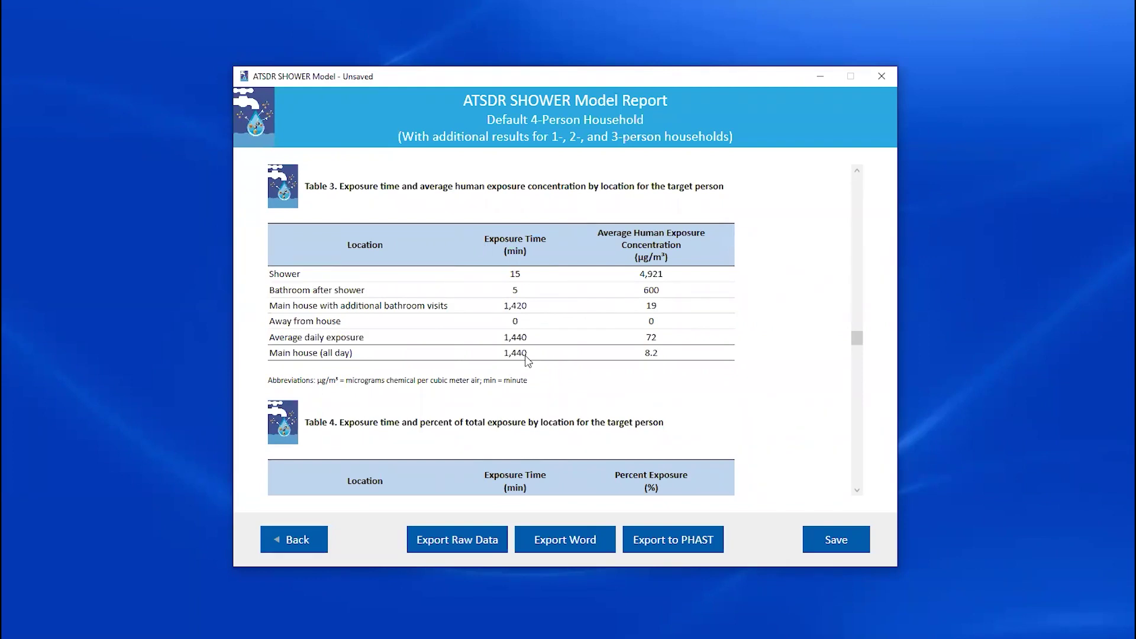
scroll(526, 356, "down", 4)
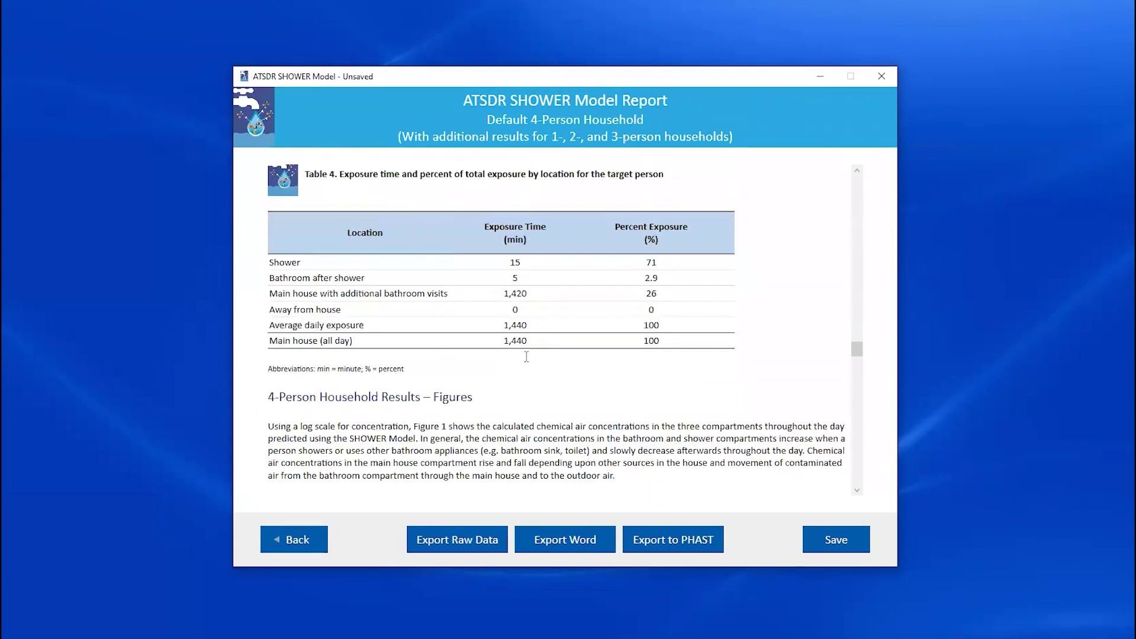
scroll(526, 357, "up", 1)
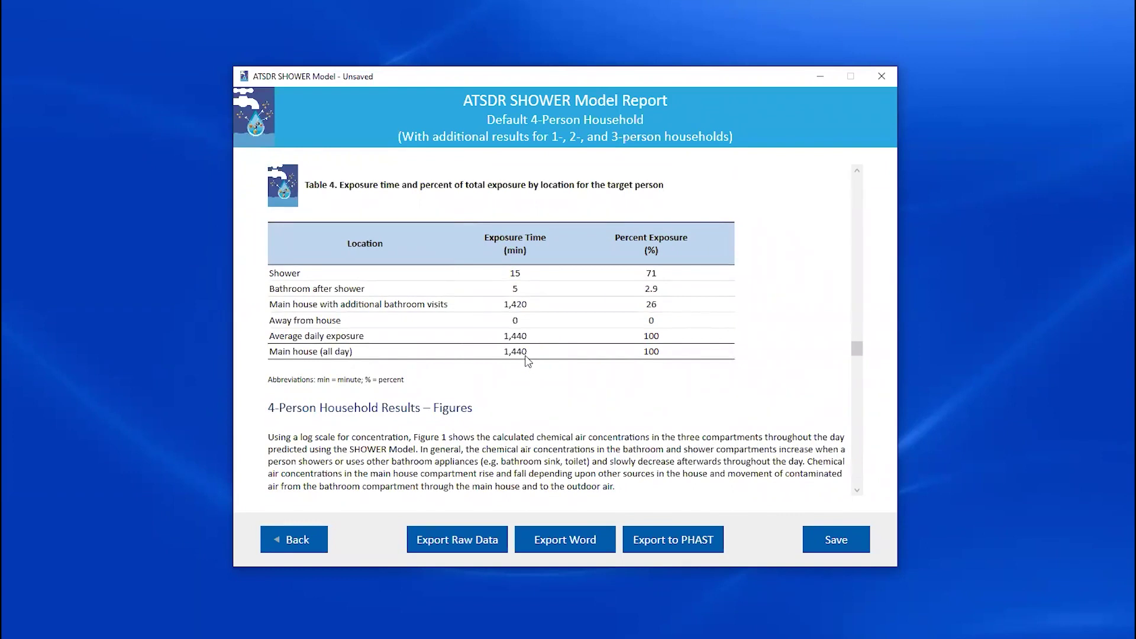
Examine the Figure 1 compartment air concentrations and the Figure 2 exposure concentrations for the target person throughout the day
scroll(527, 359, "down", 3)
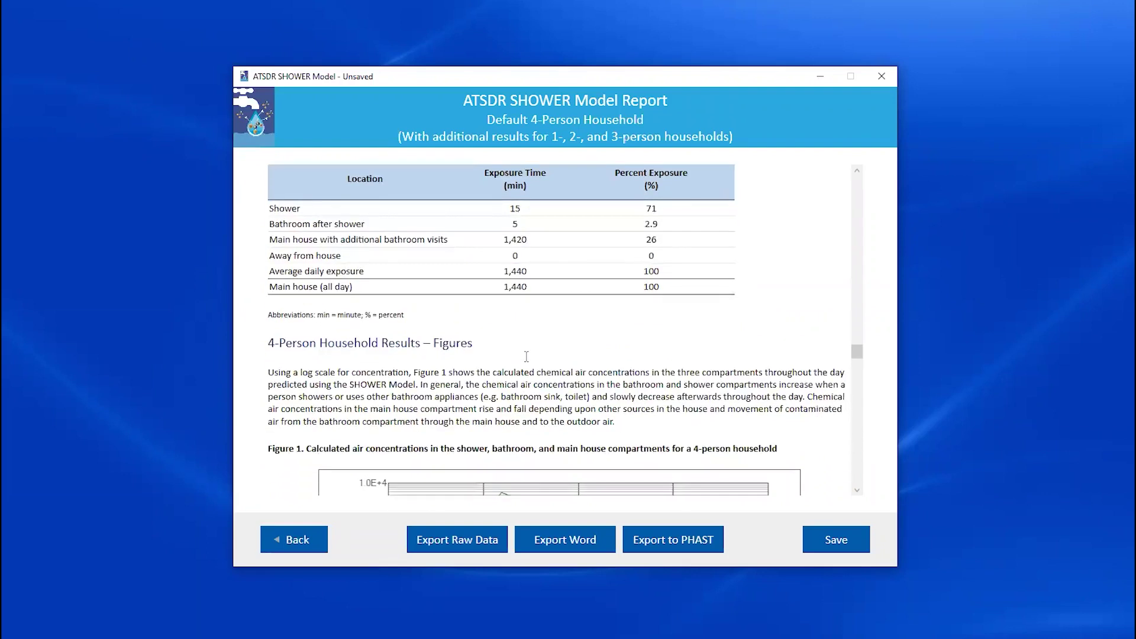
scroll(527, 359, "down", 1)
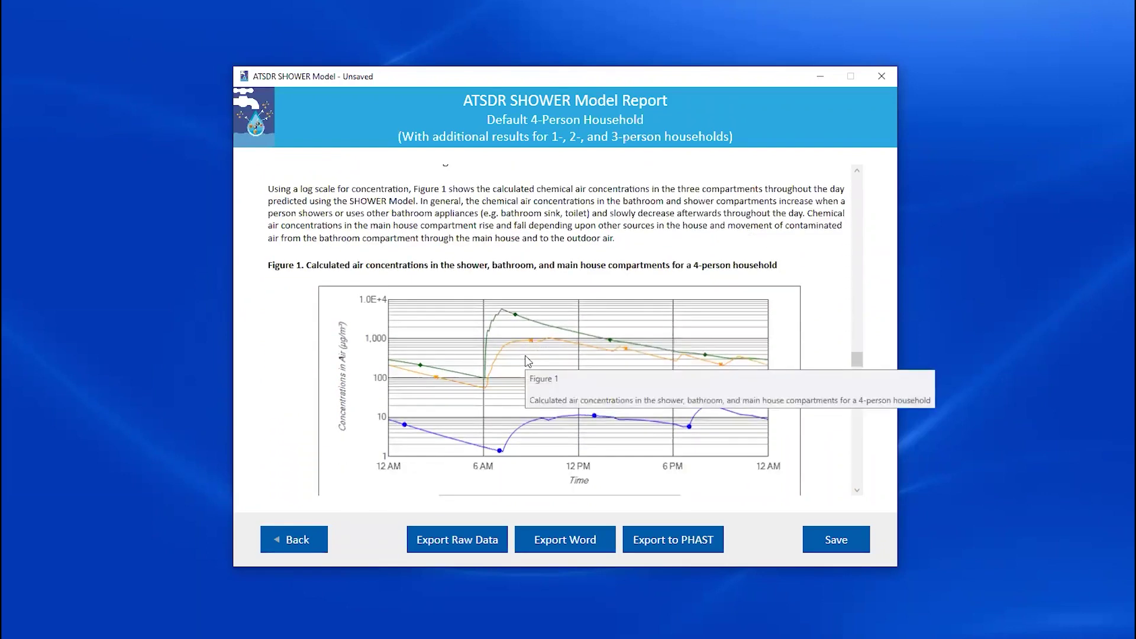
scroll(528, 359, "up", 1)
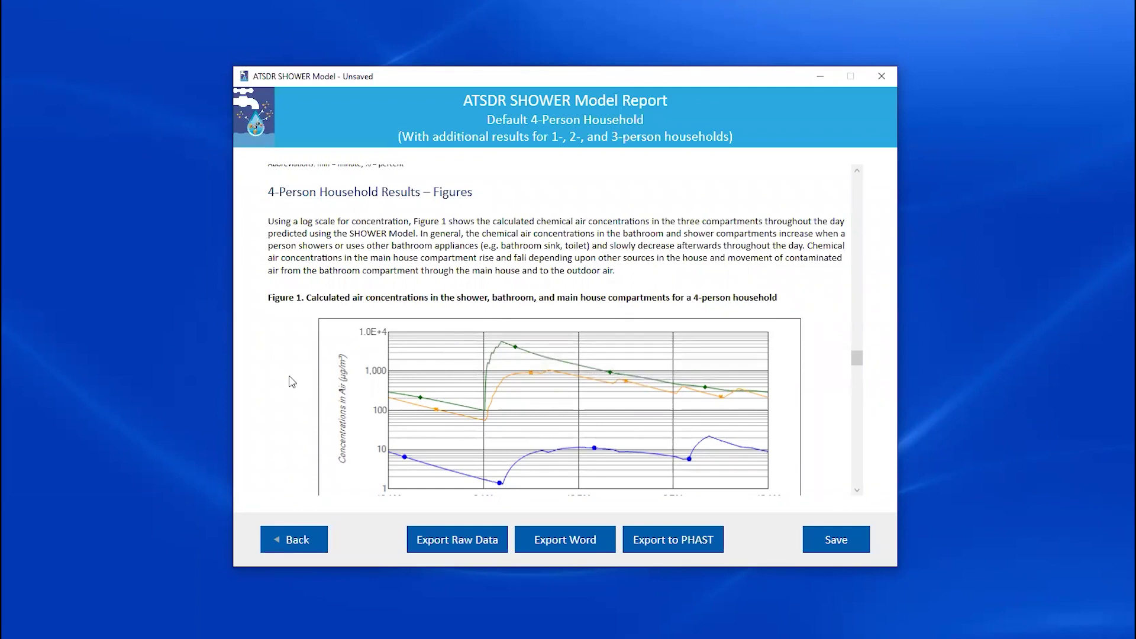
scroll(292, 382, "down", 3)
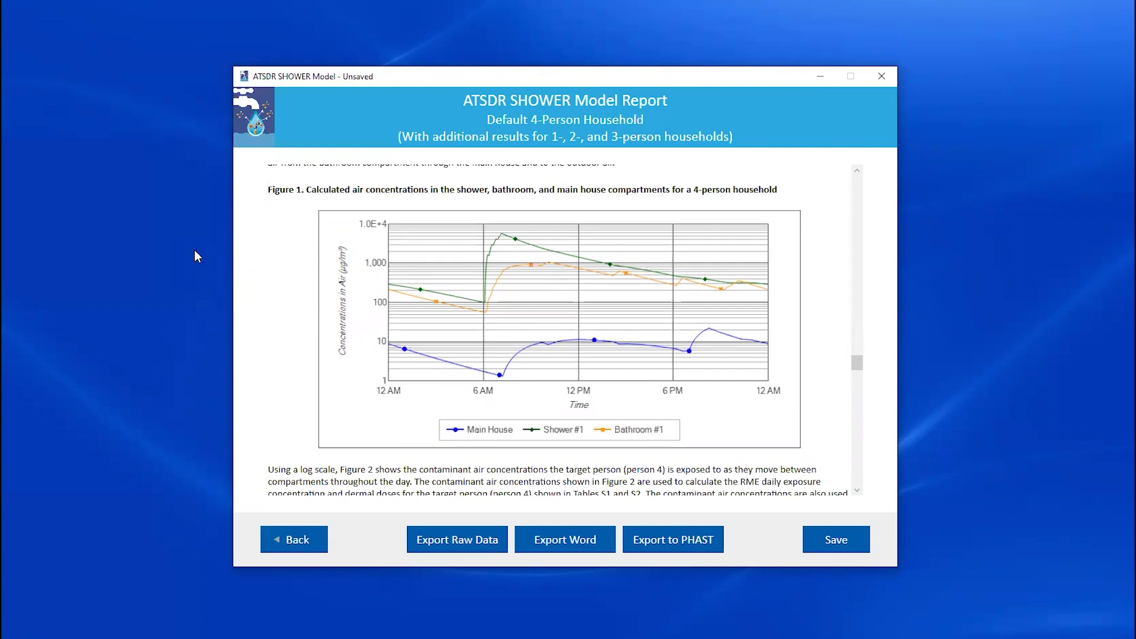
scroll(351, 321, "down", 2)
scroll(352, 320, "down", 3)
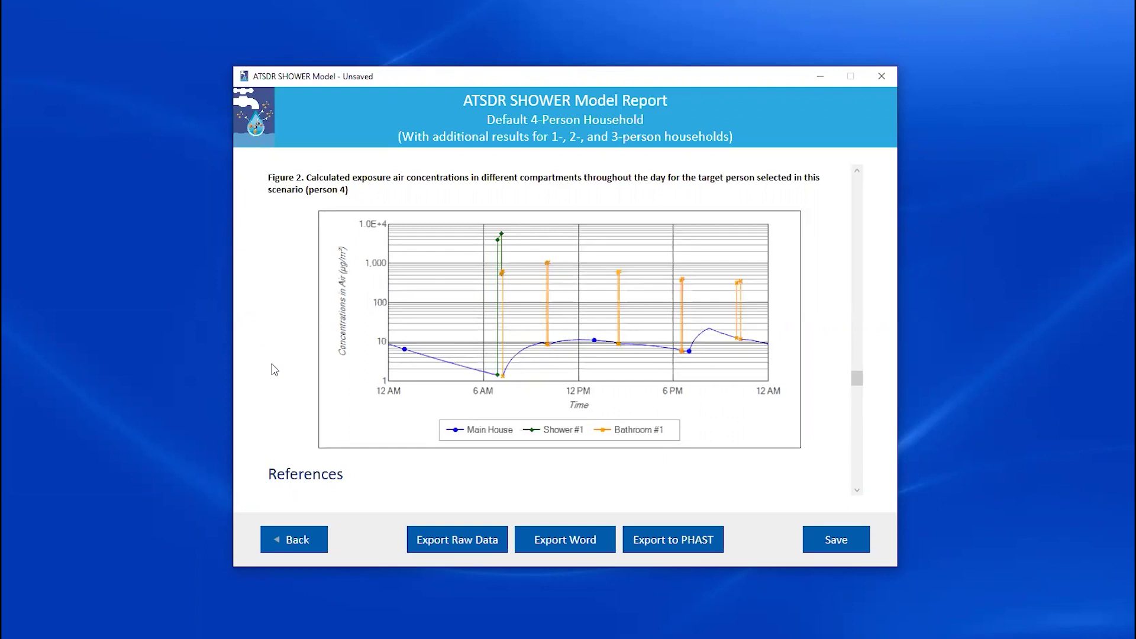
Review the references and the model parameters in Tables 5 to 10, from chemical properties to shower and bathroom stay timing
scroll(275, 370, "down", 7)
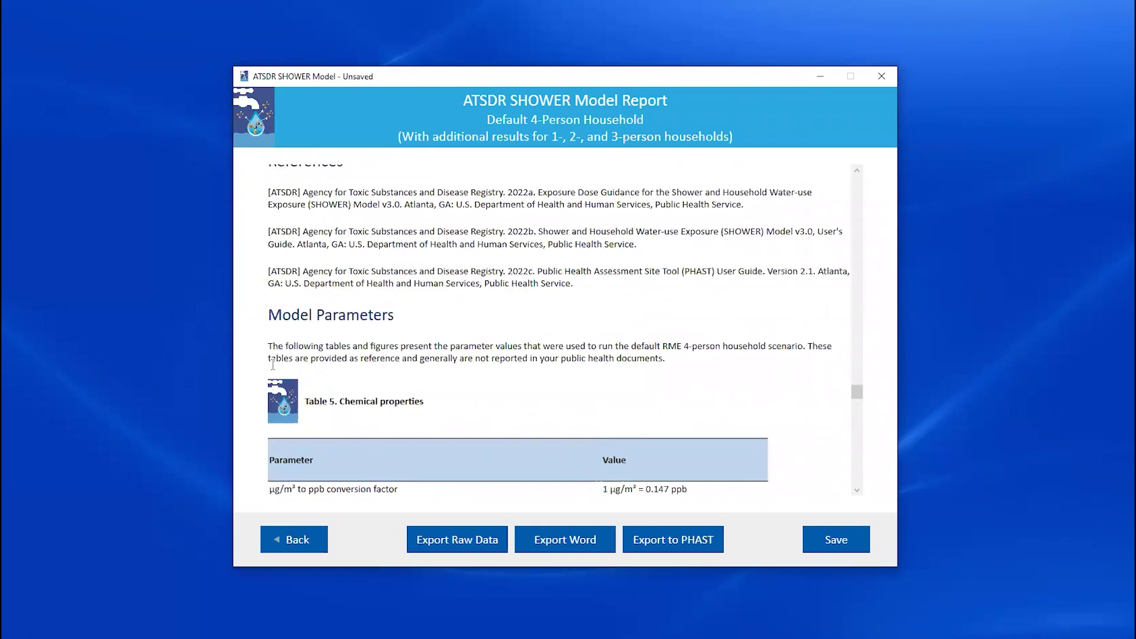
scroll(273, 365, "down", 3)
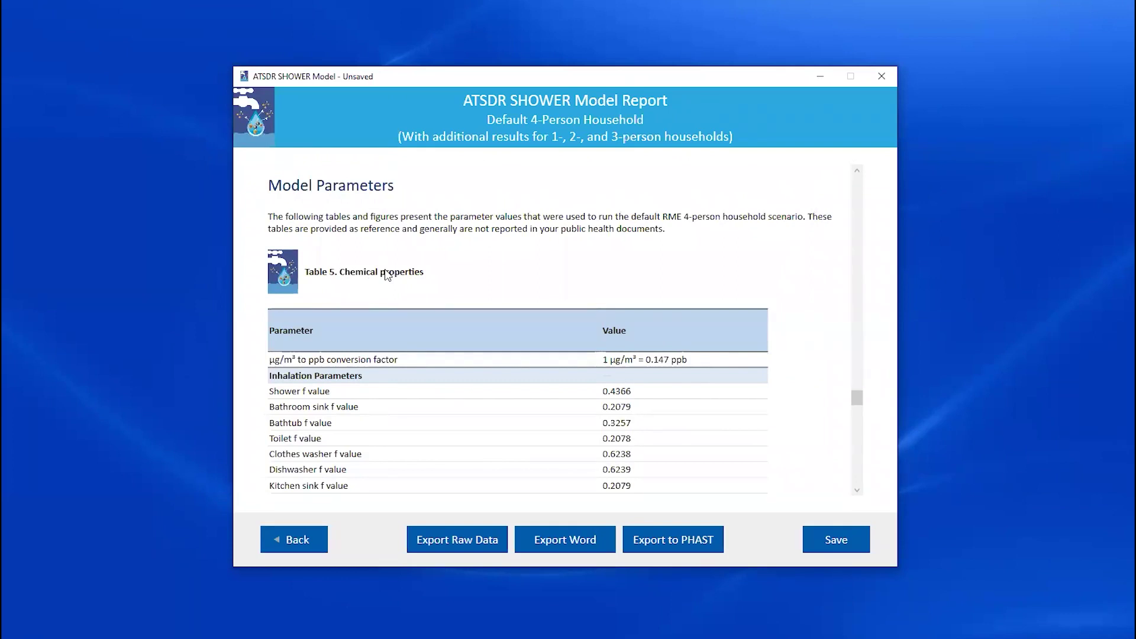
scroll(385, 271, "down", 5)
scroll(385, 272, "up", 2)
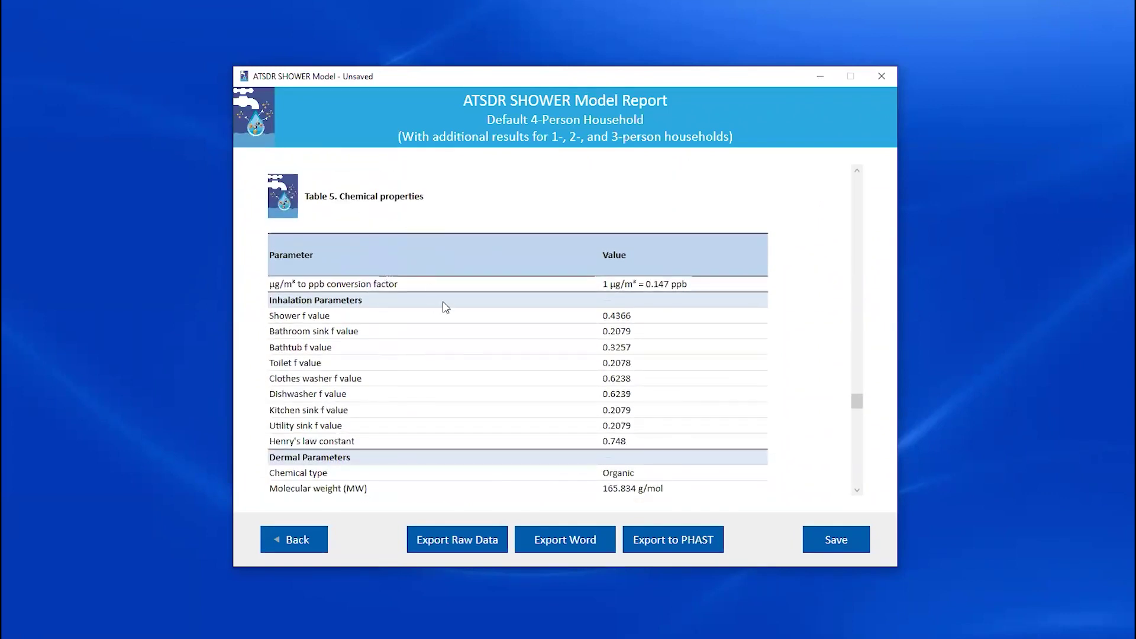
scroll(443, 302, "down", 5)
scroll(444, 302, "down", 2)
scroll(445, 306, "down", 1)
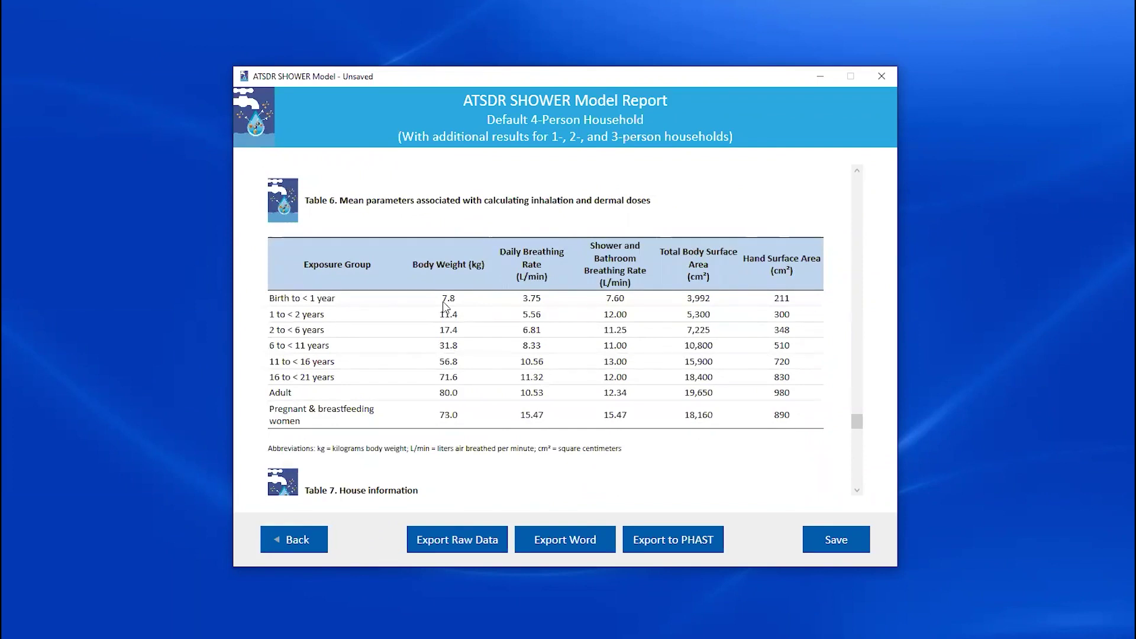
scroll(443, 303, "down", 5)
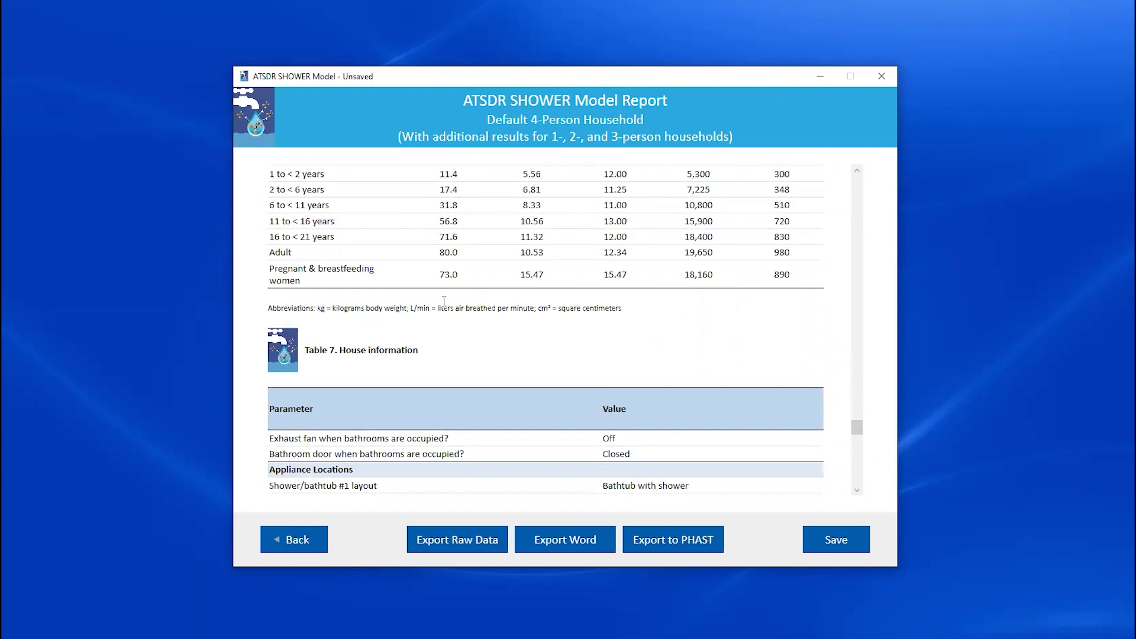
scroll(443, 301, "down", 1)
scroll(442, 300, "up", 1)
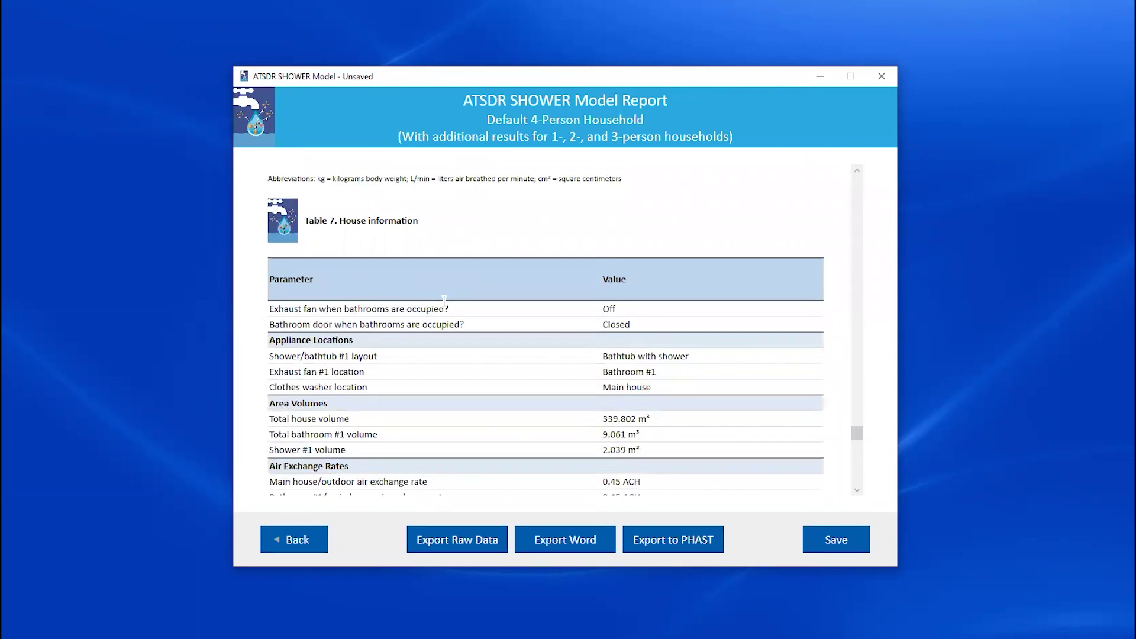
scroll(444, 301, "down", 5)
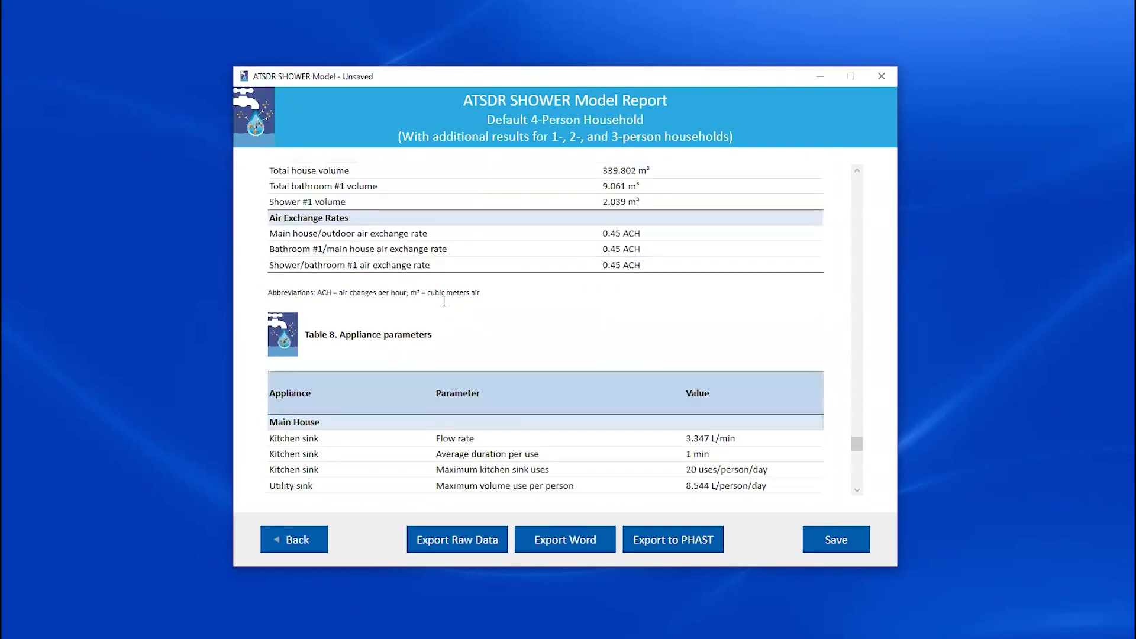
scroll(444, 300, "down", 1)
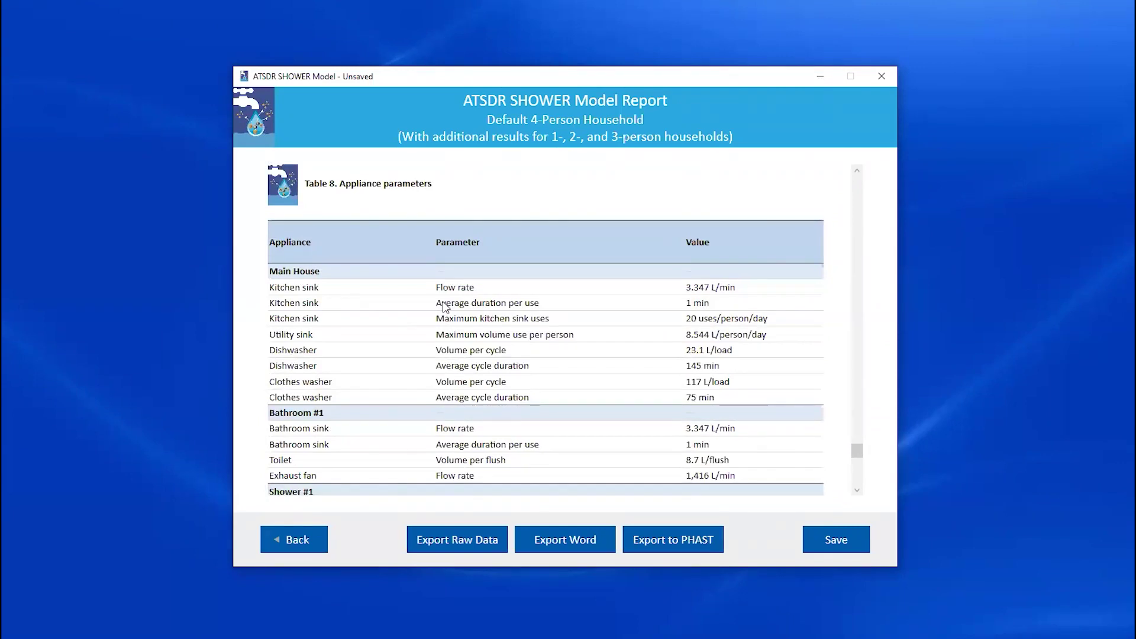
scroll(444, 306, "down", 4)
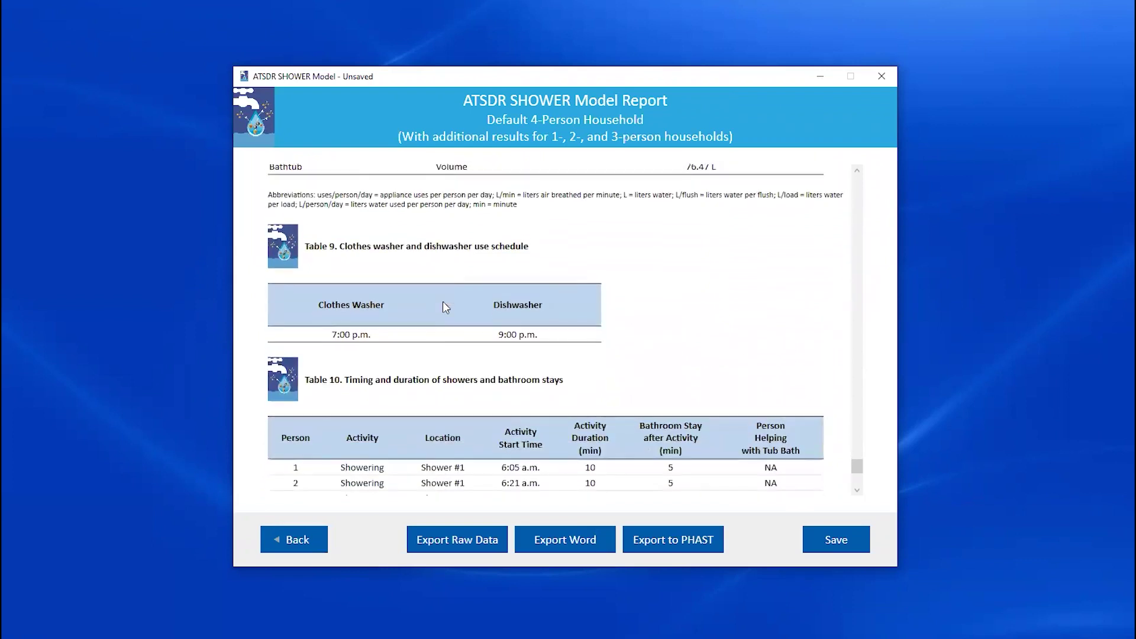
scroll(445, 306, "down", 1)
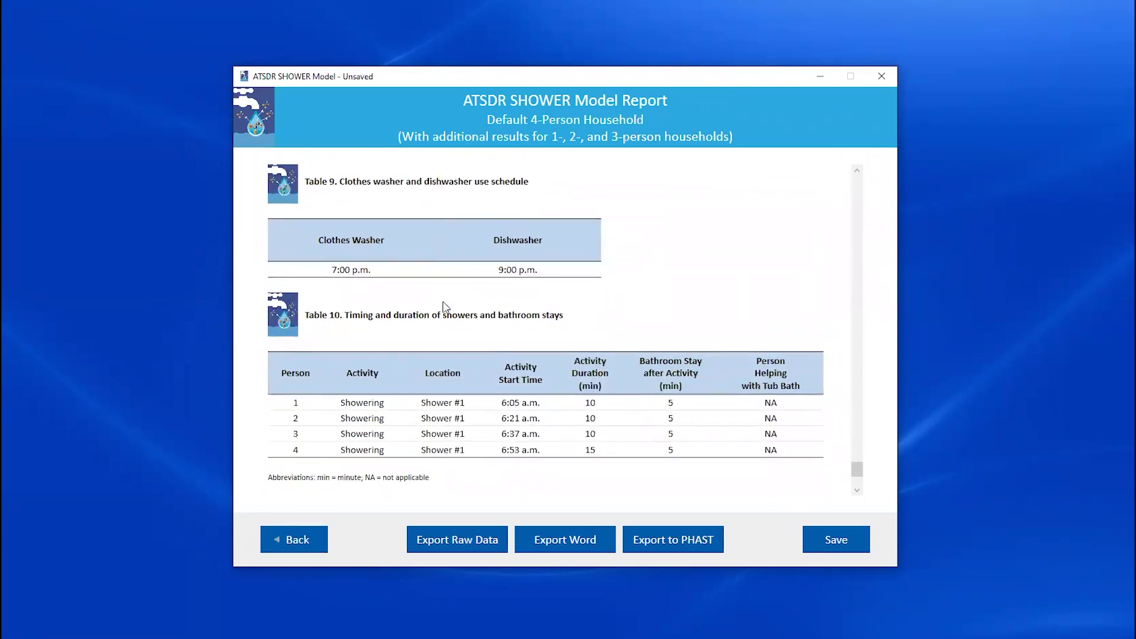
Review the shower timing in Table 10 and the other activity parameters in Table 11, and return from the report to the model inputs
scroll(445, 307, "down", 2)
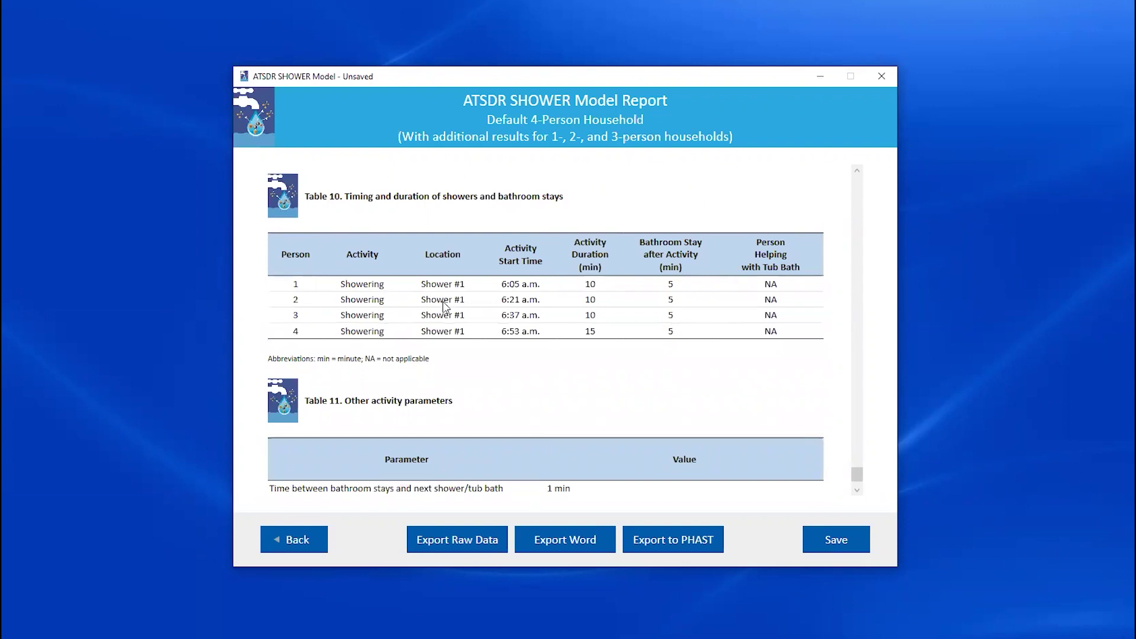
scroll(443, 301, "down", 1)
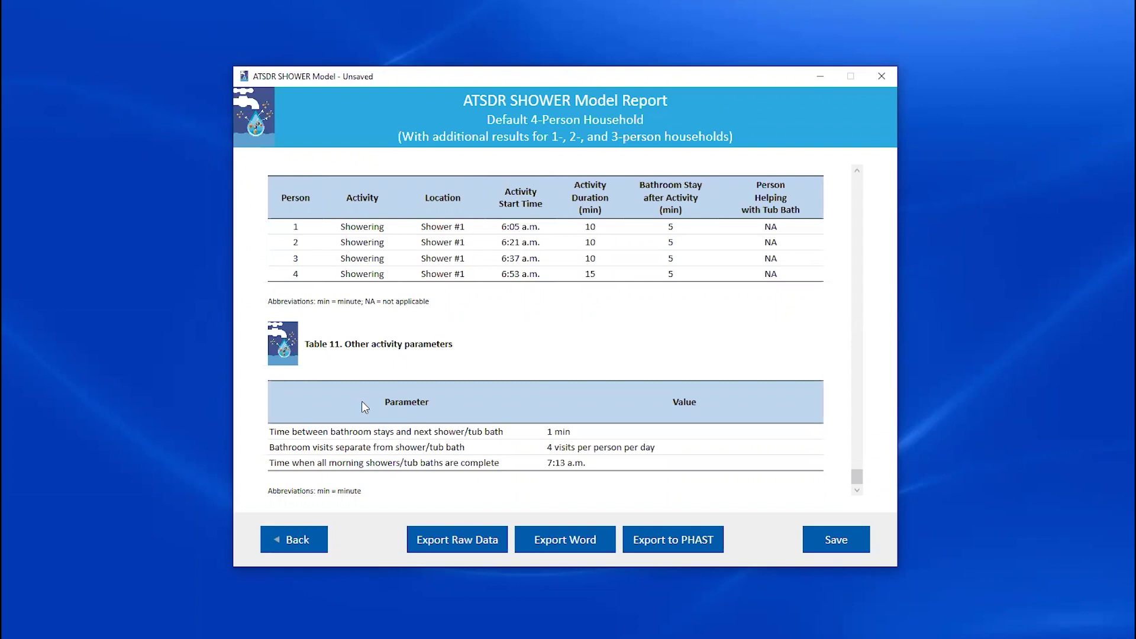
left_click(298, 539)
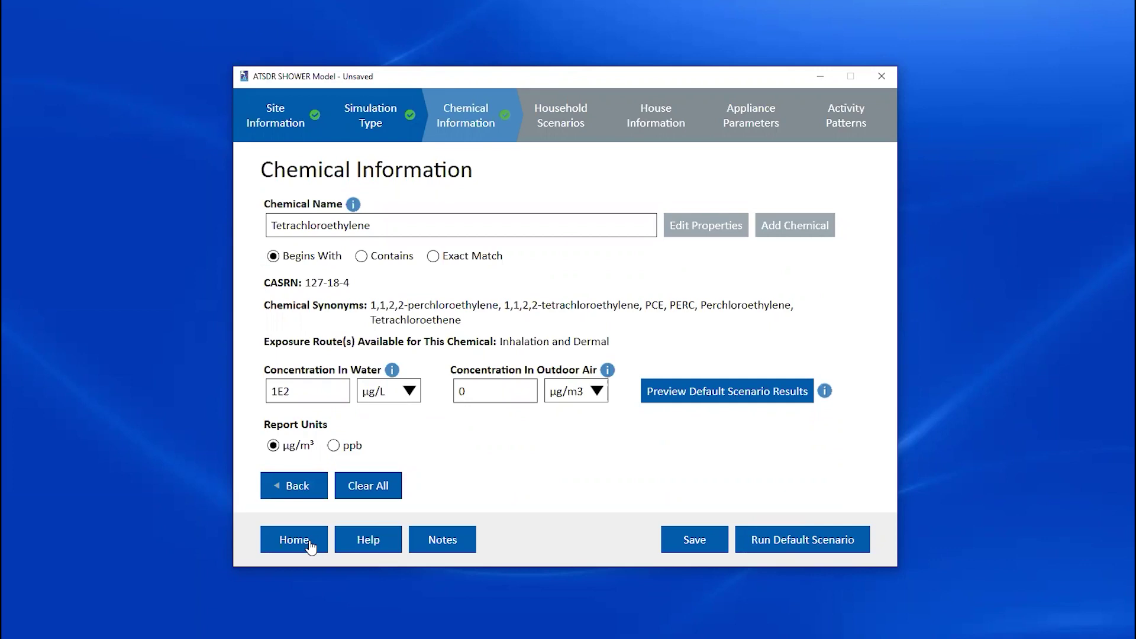
Change the simulation type to Run Custom Scenario and continue to the chemical information
left_click(374, 130)
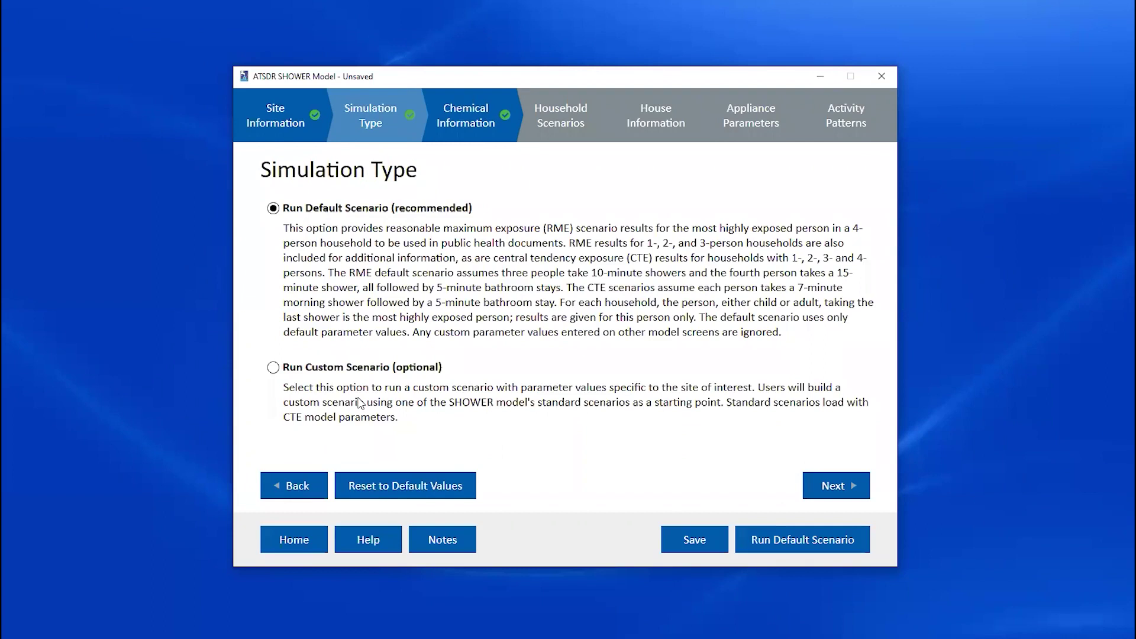
left_click(272, 366)
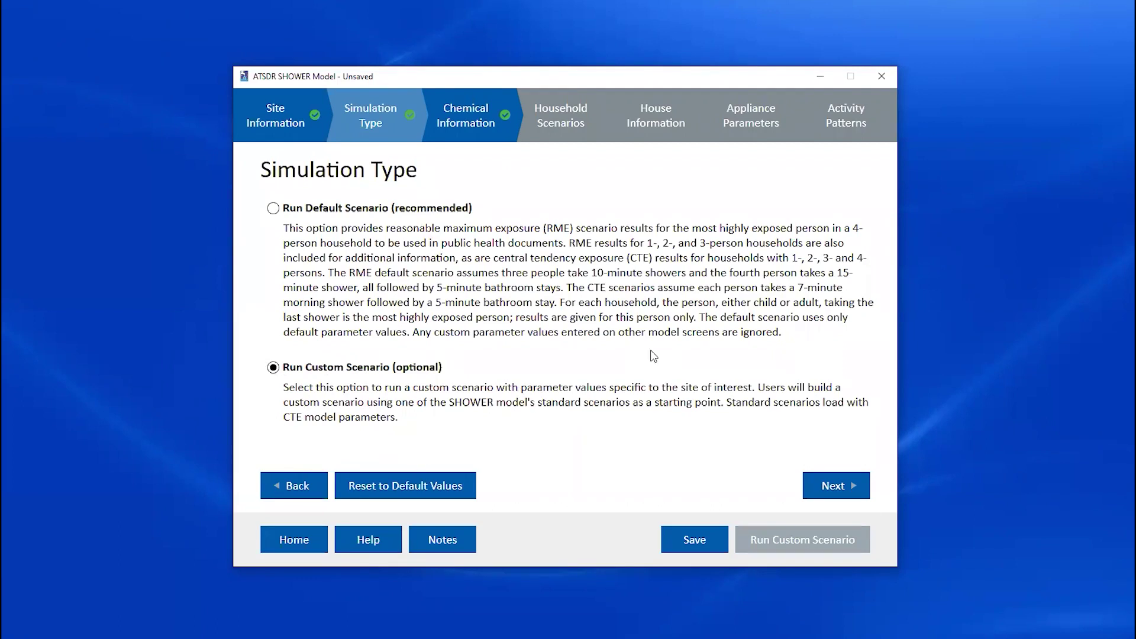
left_click(831, 487)
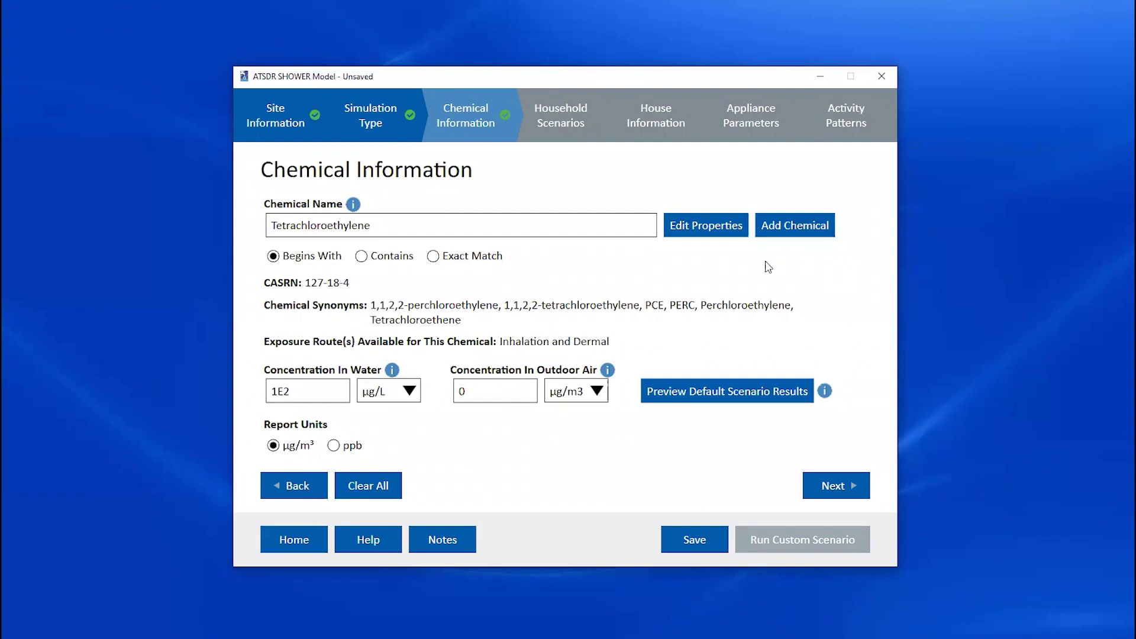
Examine the editable inhalation and dermal properties of tetrachloroethylene and close them without changes
left_click(690, 221)
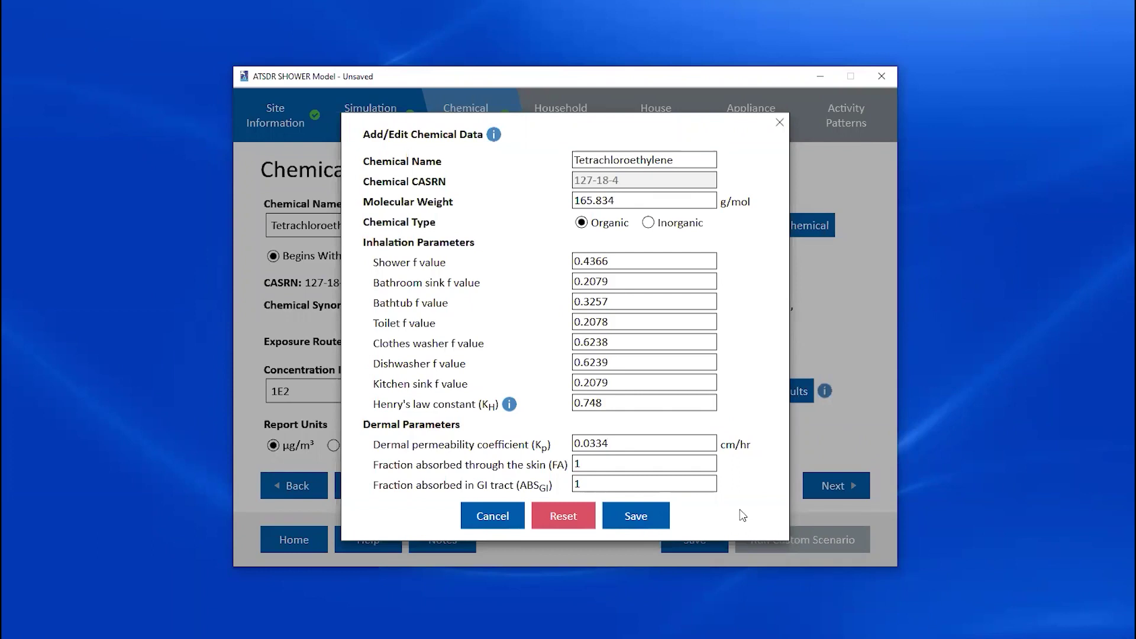
left_click(780, 122)
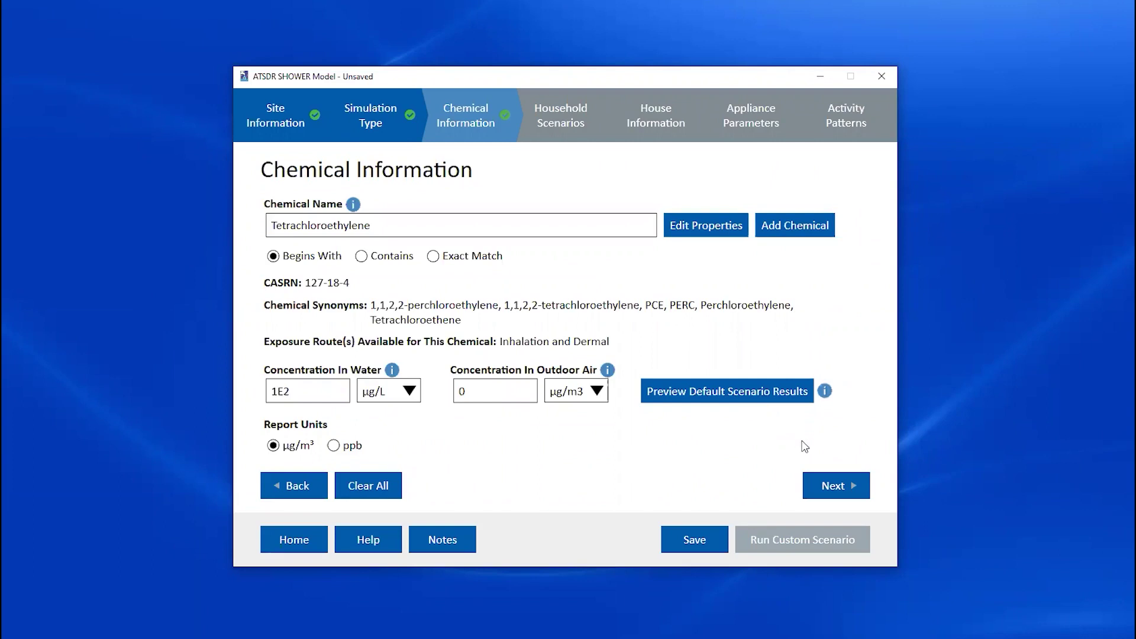
Continue to the household scenarios and select the 7-Person Household
left_click(831, 486)
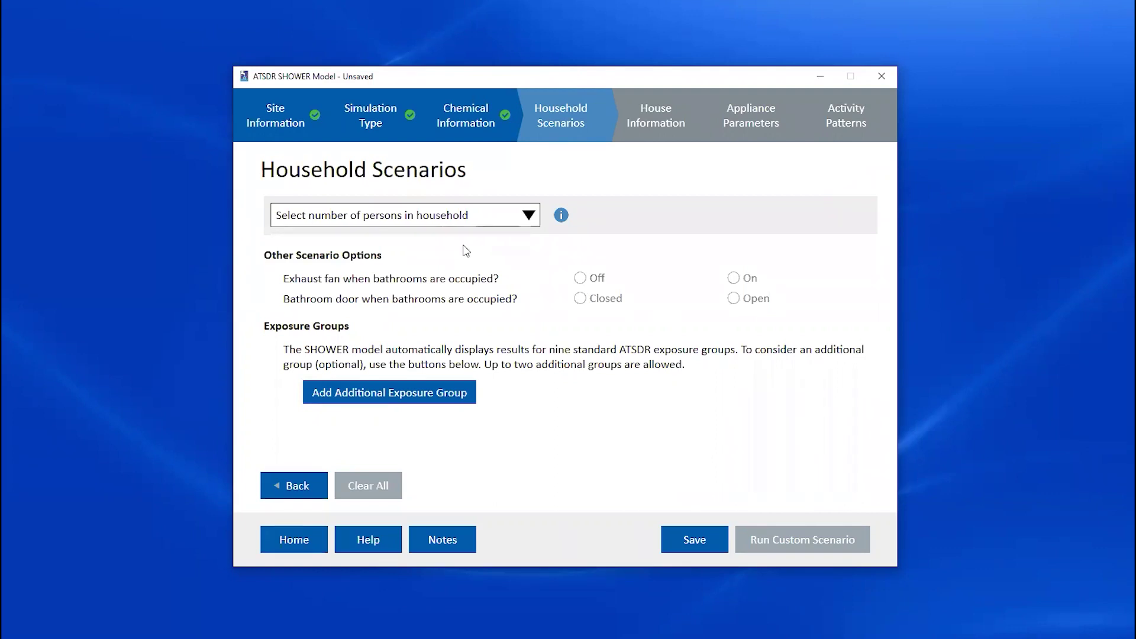
left_click(524, 226)
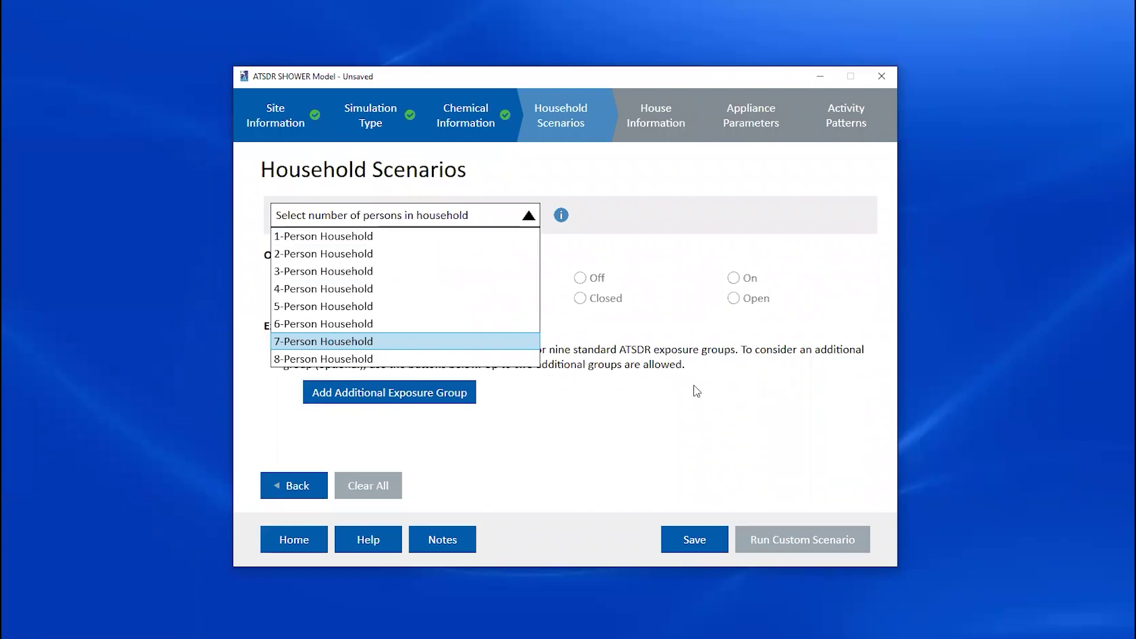
key("Return")
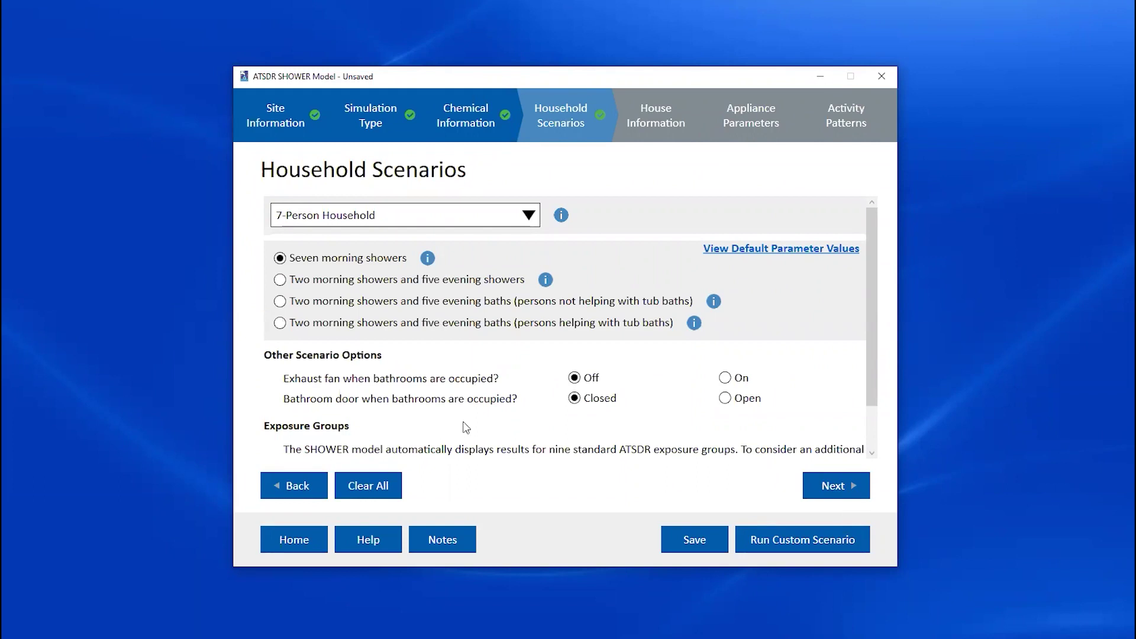
Look at the fields for defining an additional exposure group and cancel without adding one
scroll(465, 424, "down", 2)
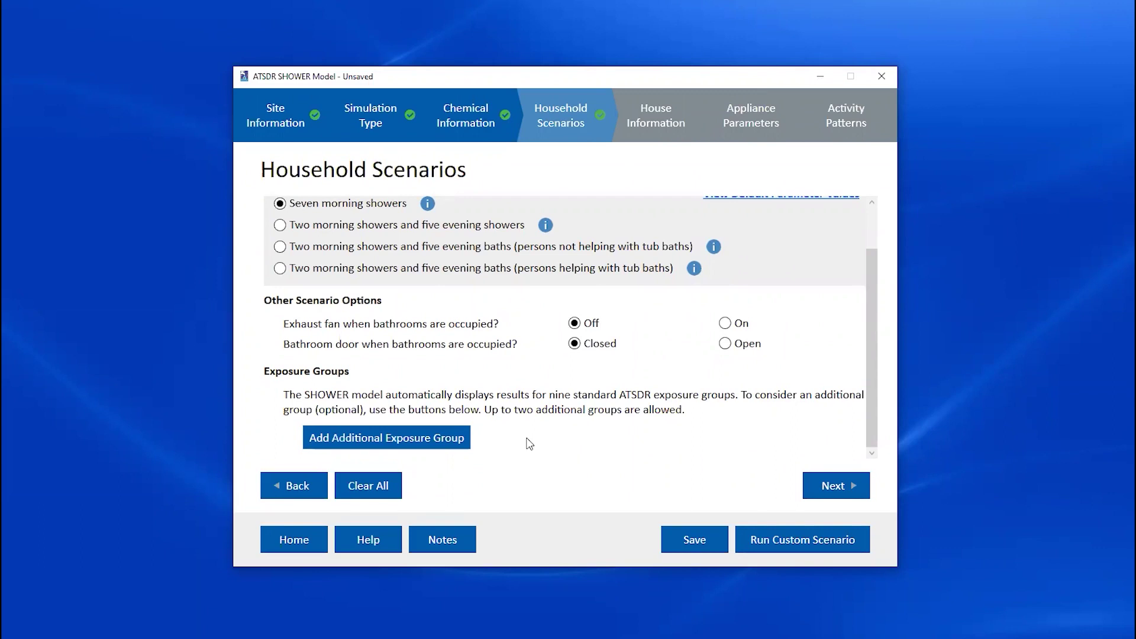
left_click(455, 438)
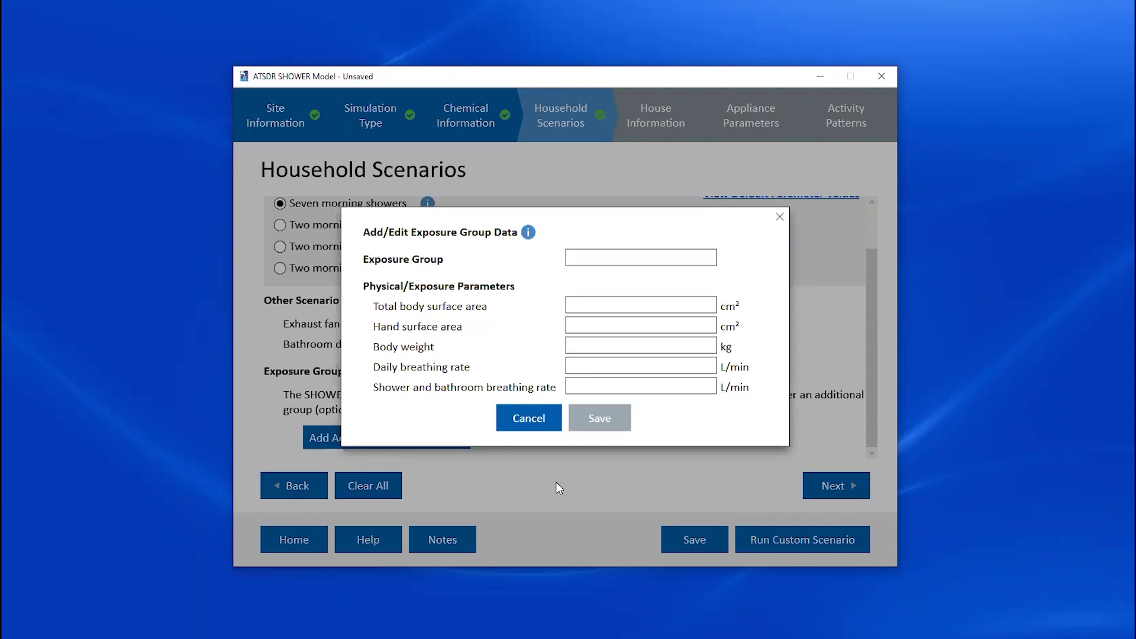
left_click(514, 434)
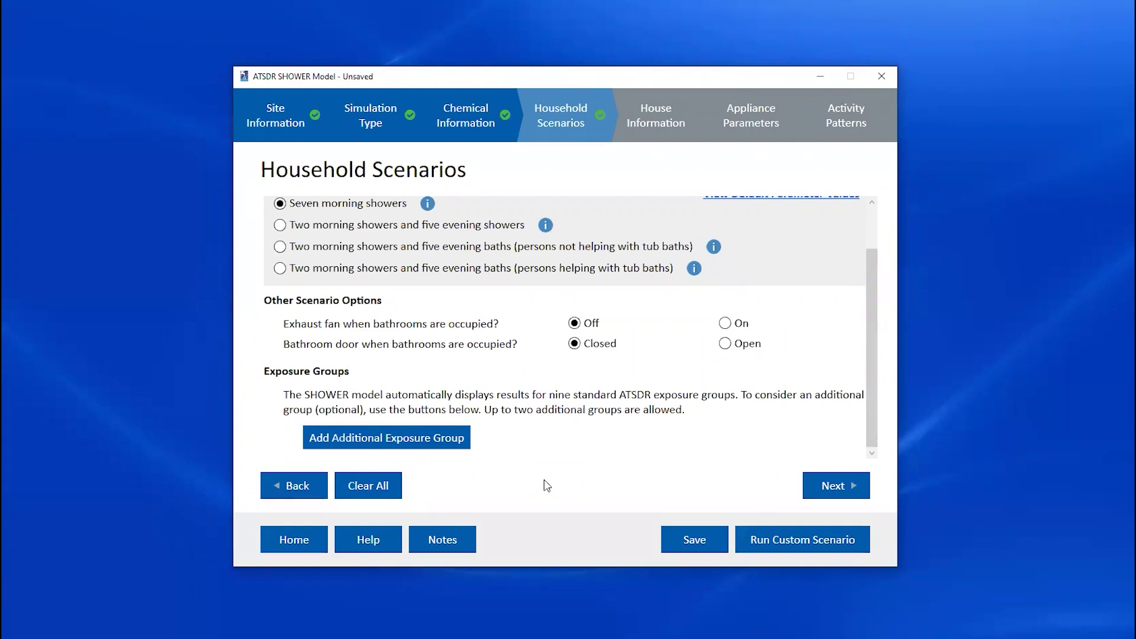
Continue to the house information and review the bathroom count, shower/bathtub layout, clothes washer and exhaust fan location options
left_click(831, 486)
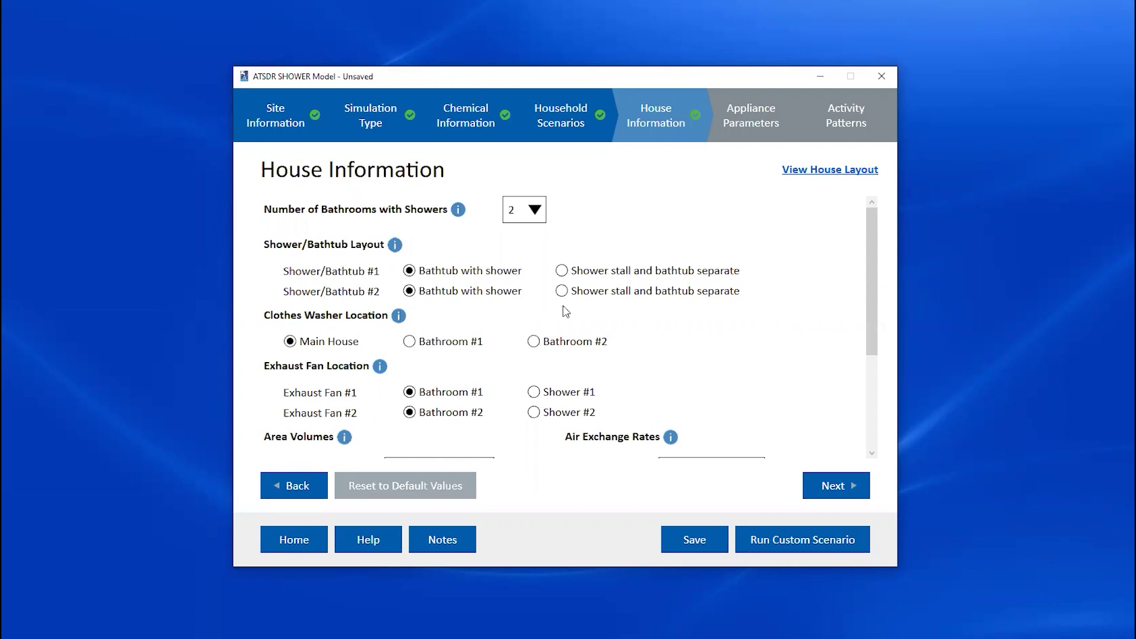
left_click(536, 212)
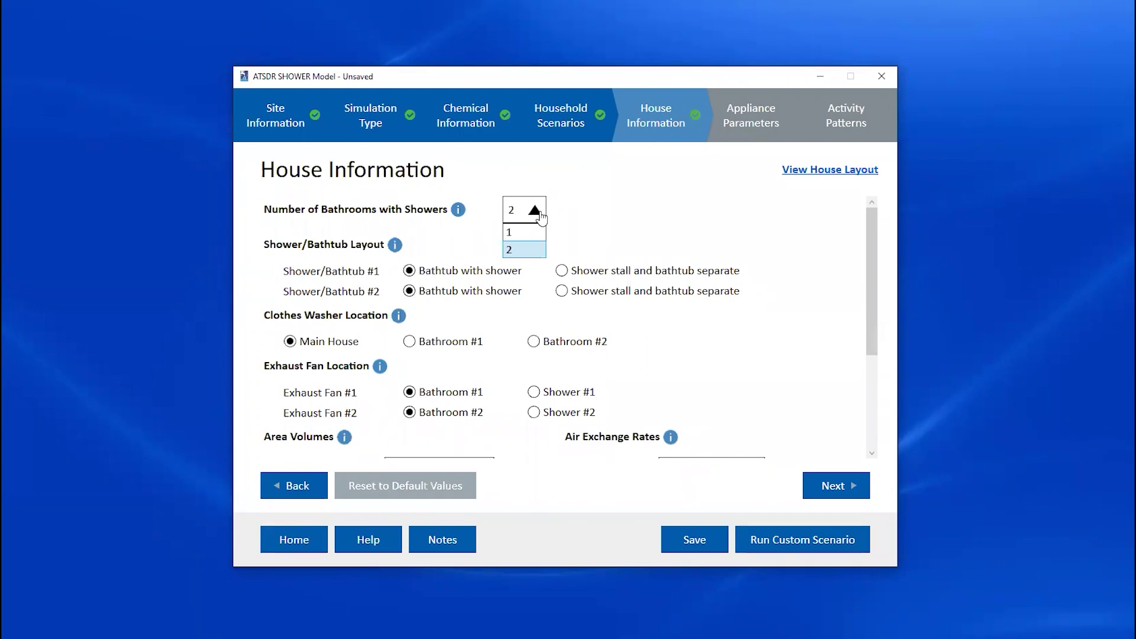
left_click(596, 223)
scroll(600, 257, "down", 1)
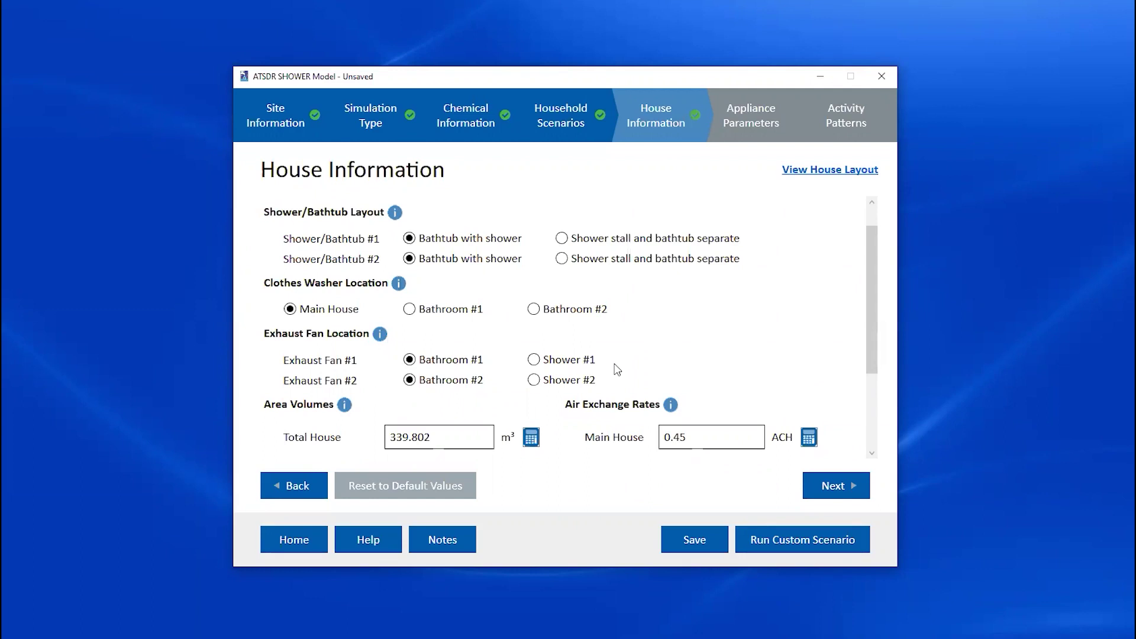
Calculate and save the total volume of Bathroom #1 from a length of 12 ft, width of 8 ft and height of 8 ft
scroll(618, 369, "down", 3)
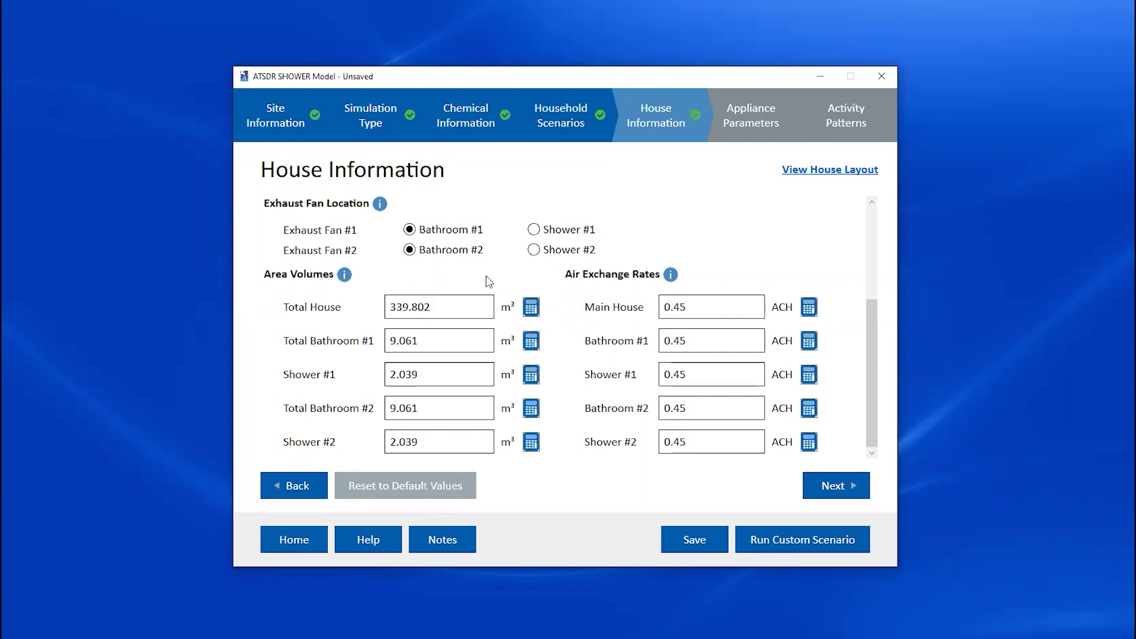
left_click(532, 342)
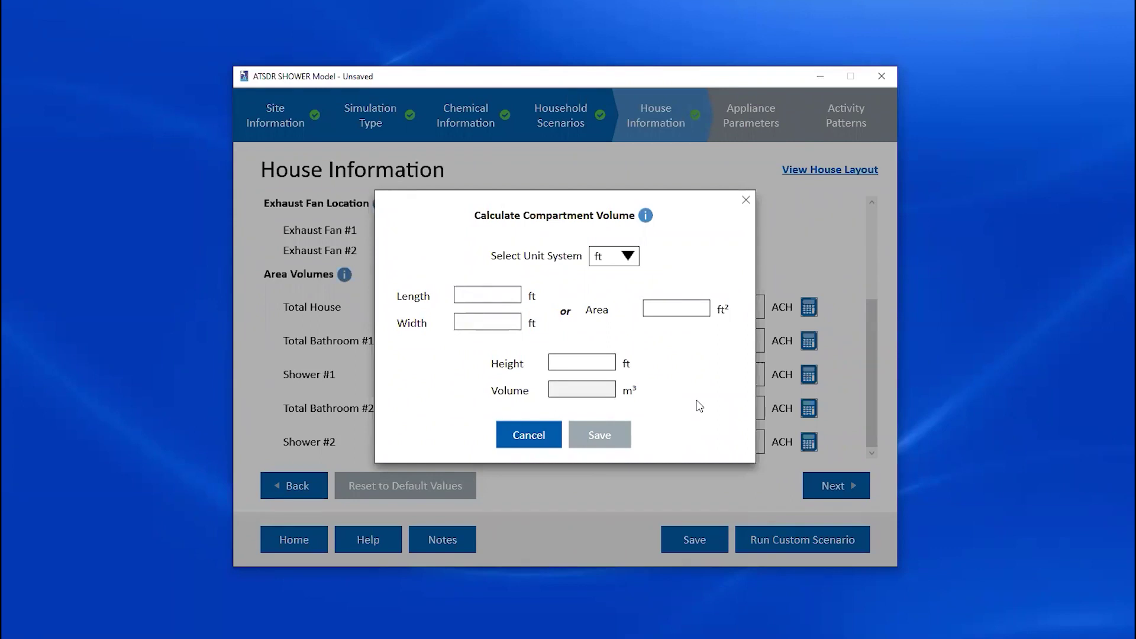
left_click(498, 300)
type("12")
left_click(497, 322)
type("8")
left_click(568, 363)
type("8")
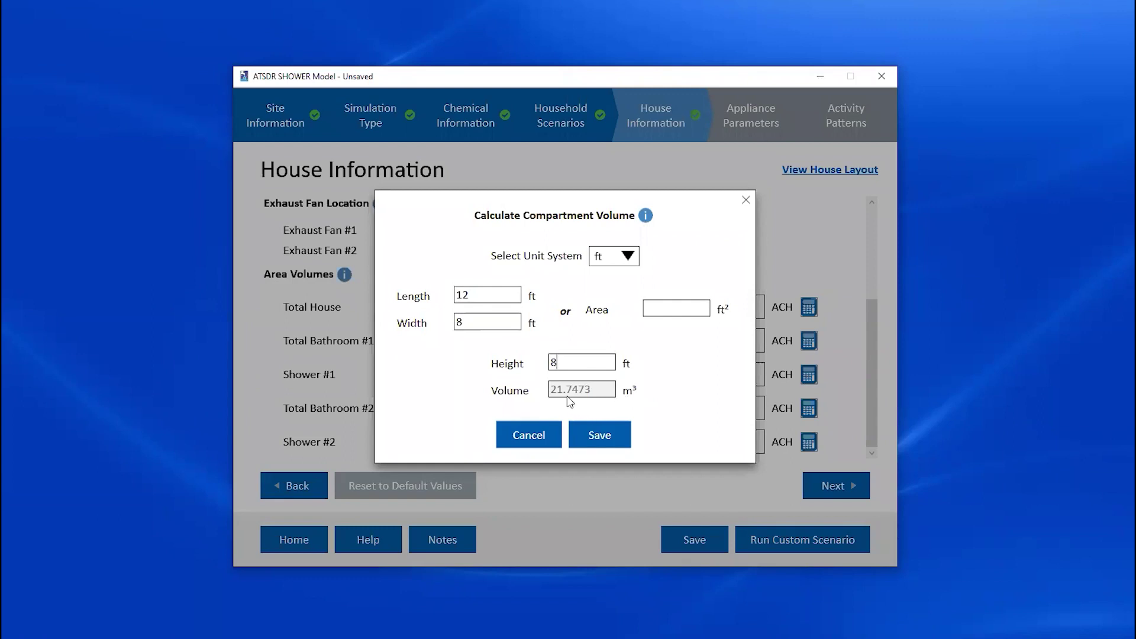
left_click(604, 438)
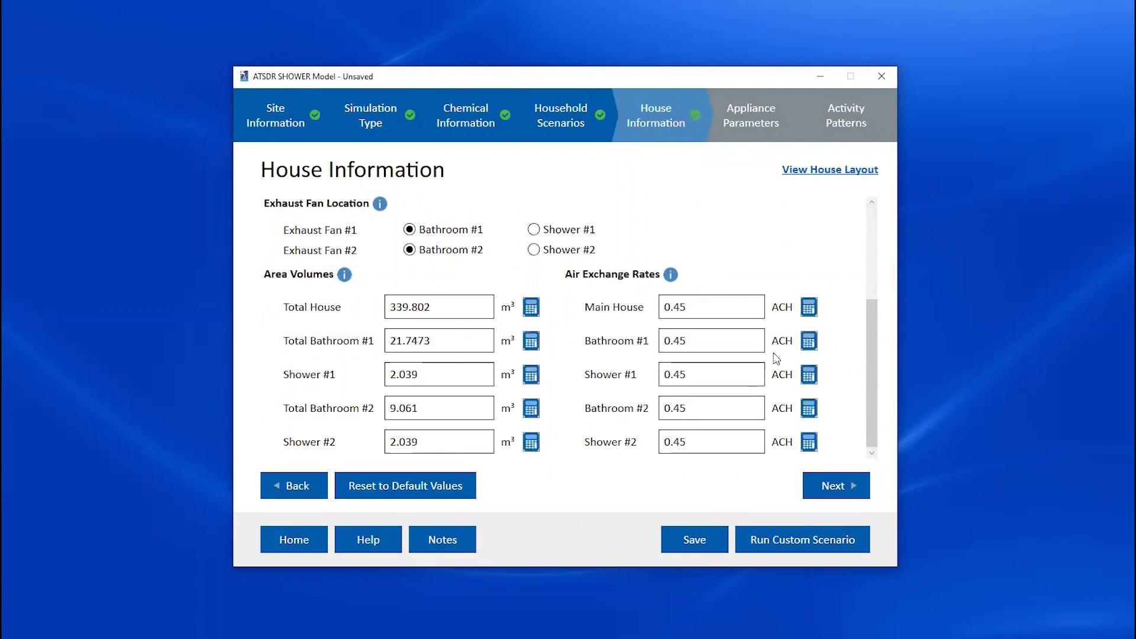
Calculate and save the air exchange rate of Bathroom #1 from an air residence time of 60 min
left_click(811, 342)
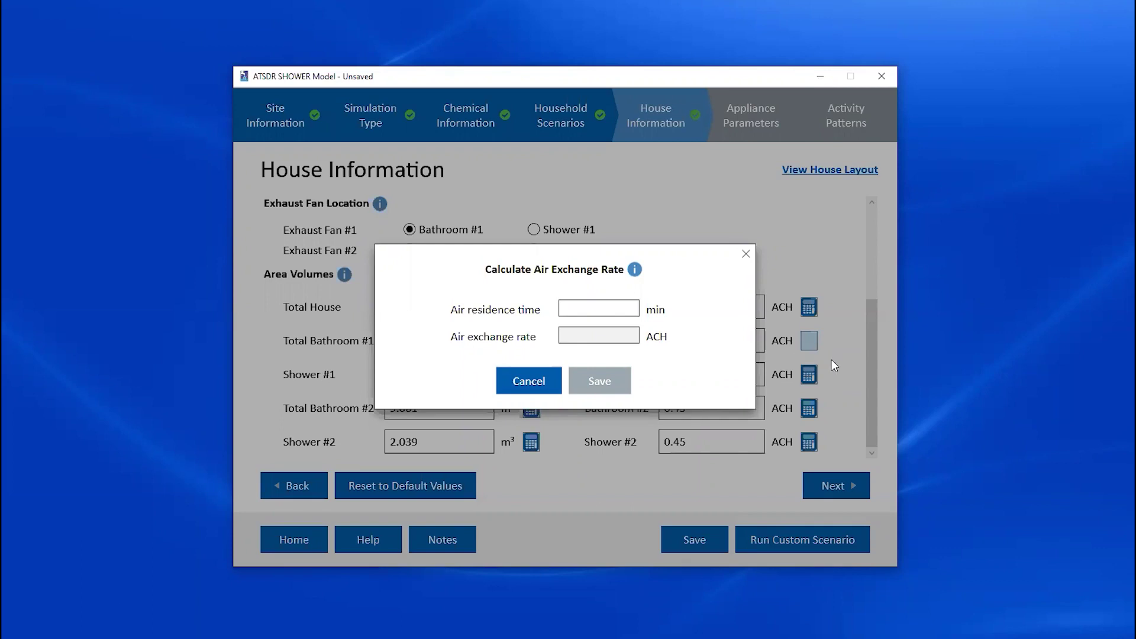
left_click(602, 314)
type("60")
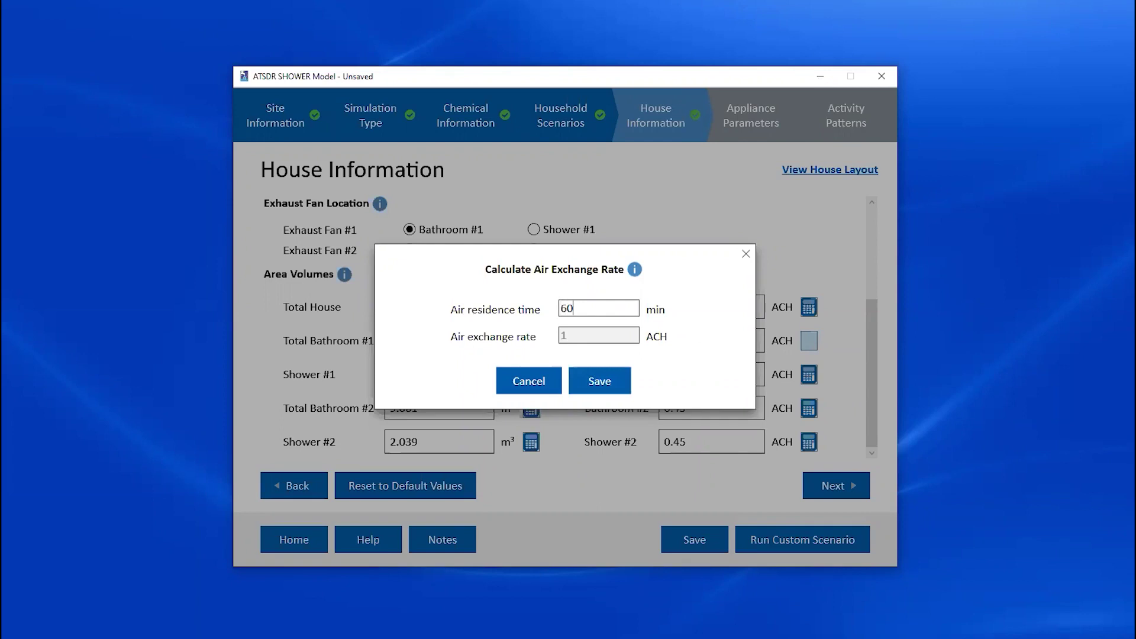
left_click(610, 391)
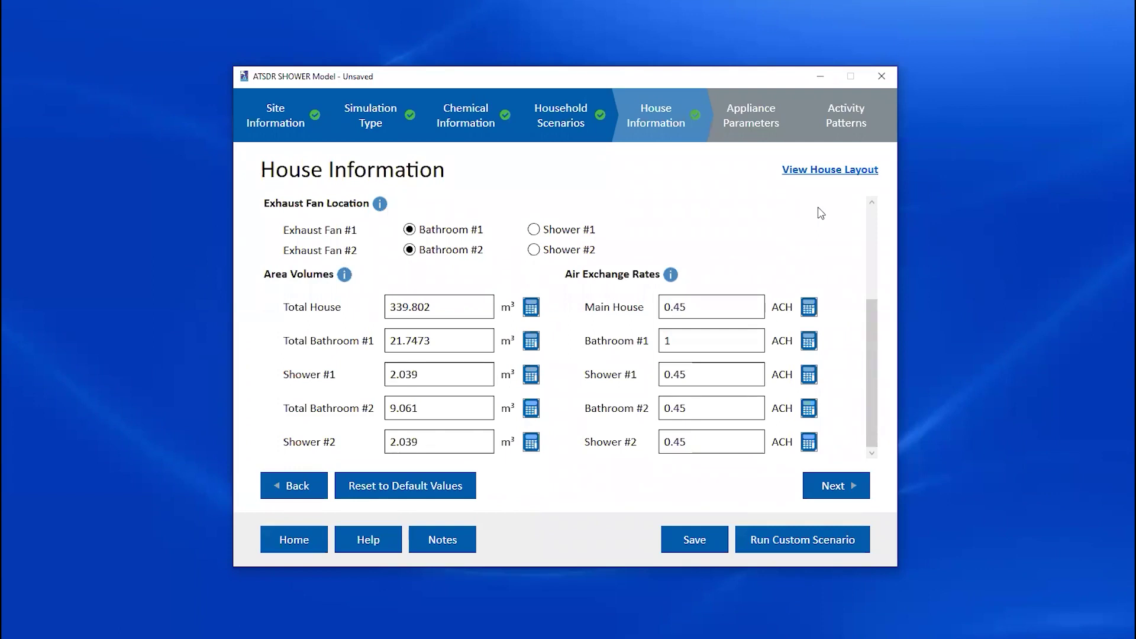
View the house layout diagram, close it and continue to the appliance parameters
left_click(820, 171)
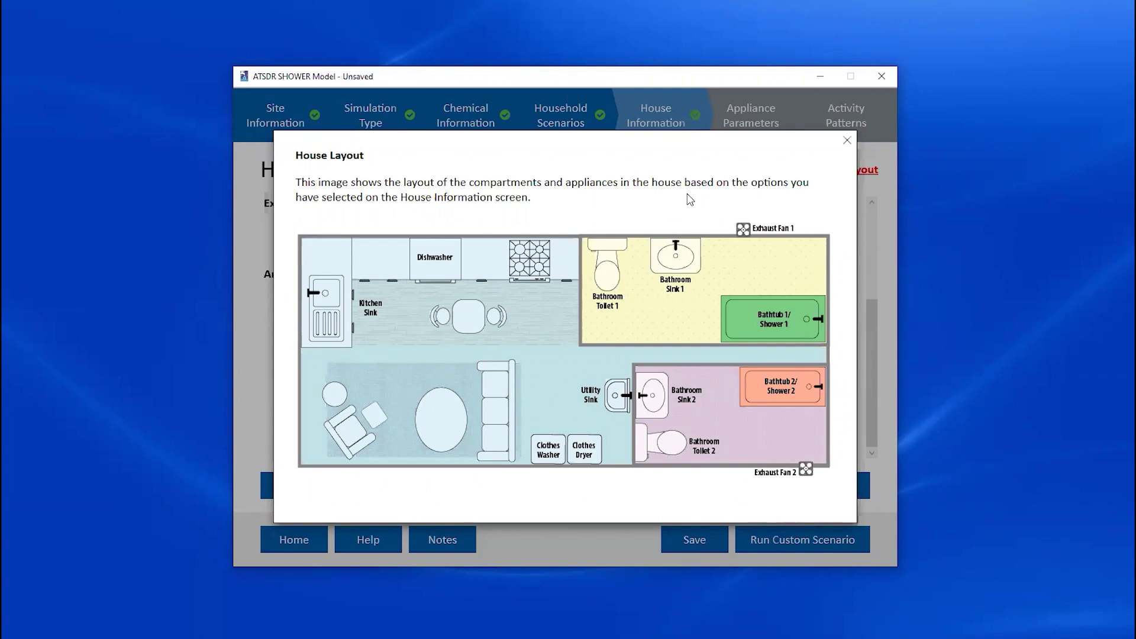
left_click(848, 143)
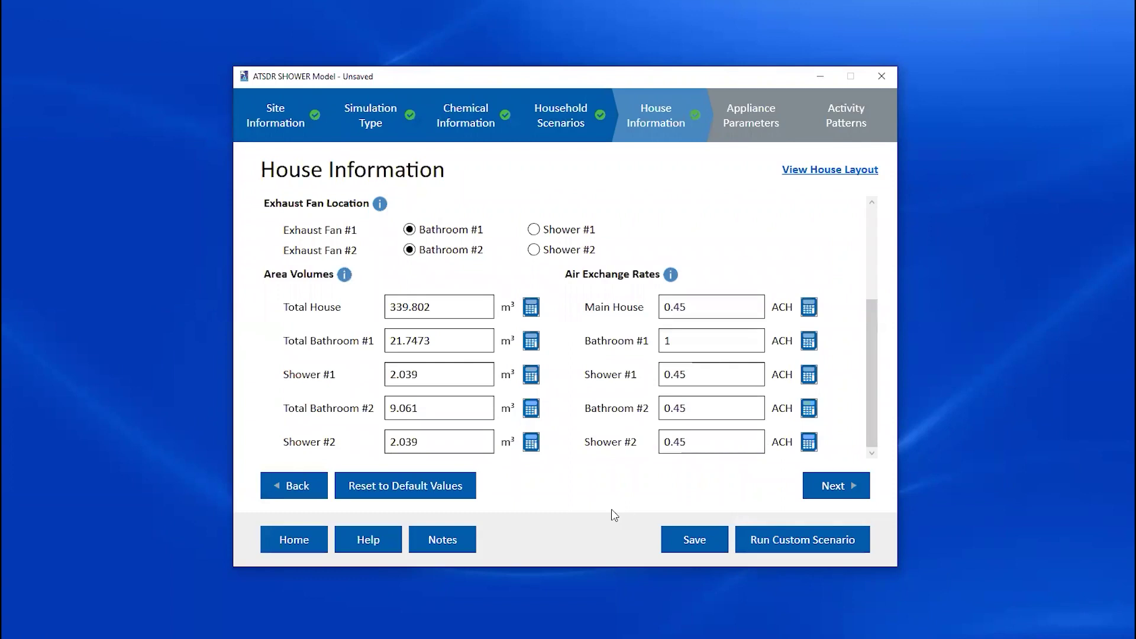
left_click(849, 500)
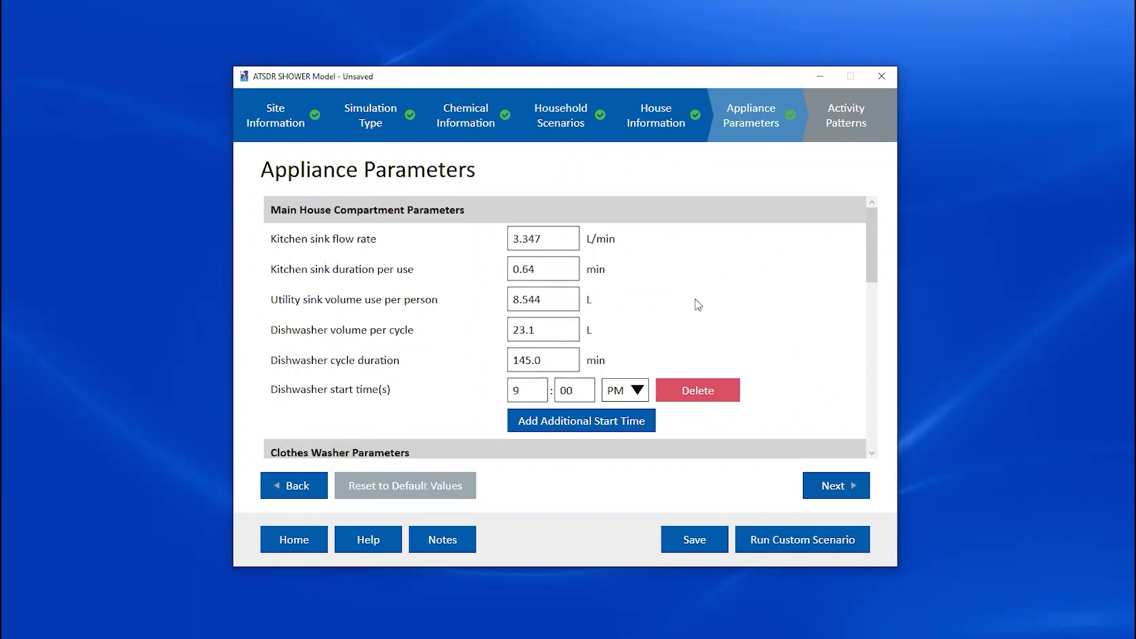
Add a second clothes washer start time of 8:00 PM and change it to 9:00 PM
scroll(698, 304, "down", 7)
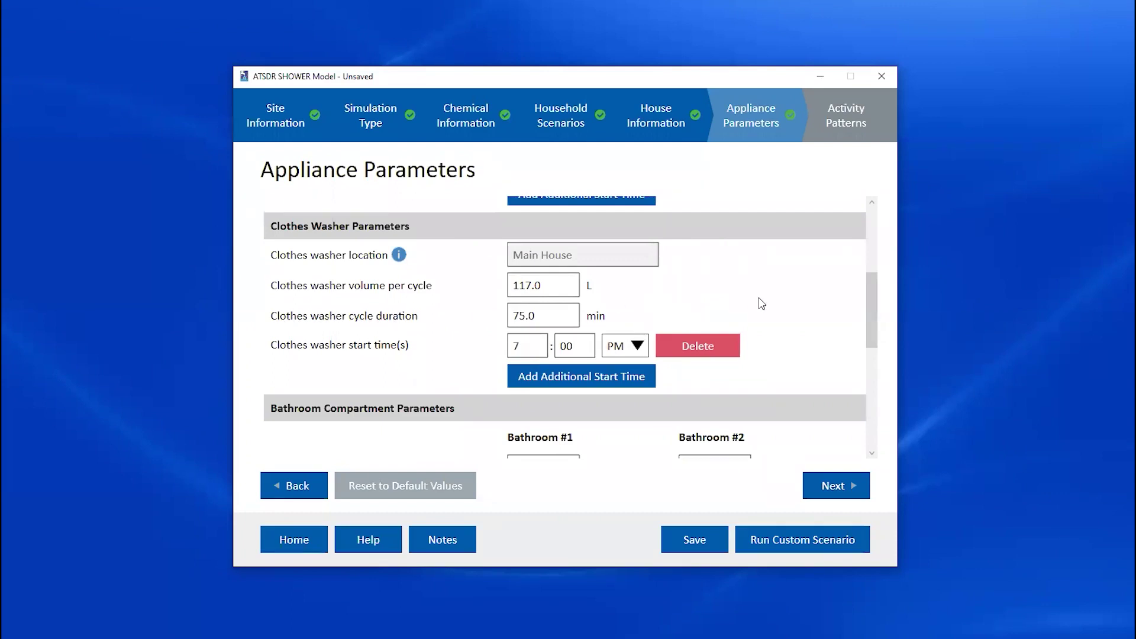
left_click(629, 376)
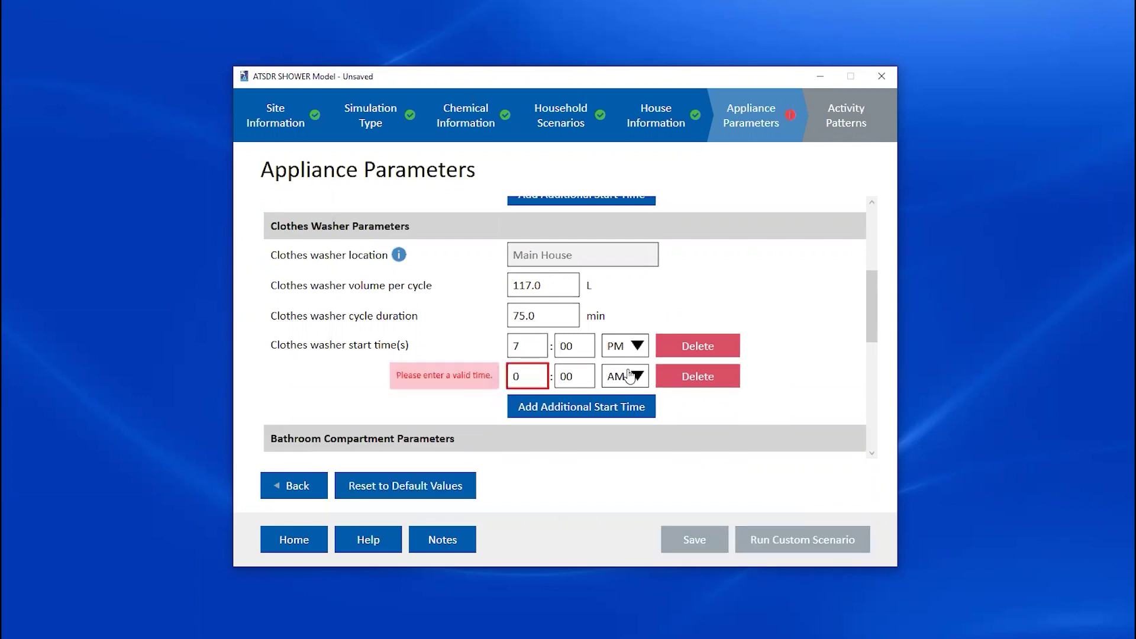
double_click(518, 376)
type("8")
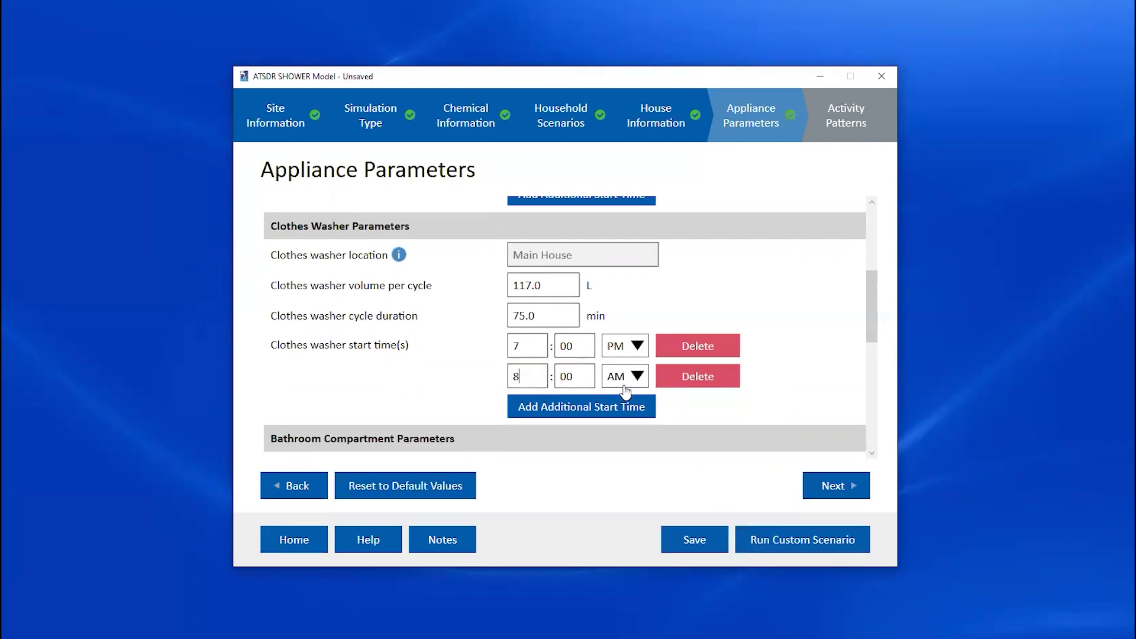
left_click(637, 379)
left_click(618, 411)
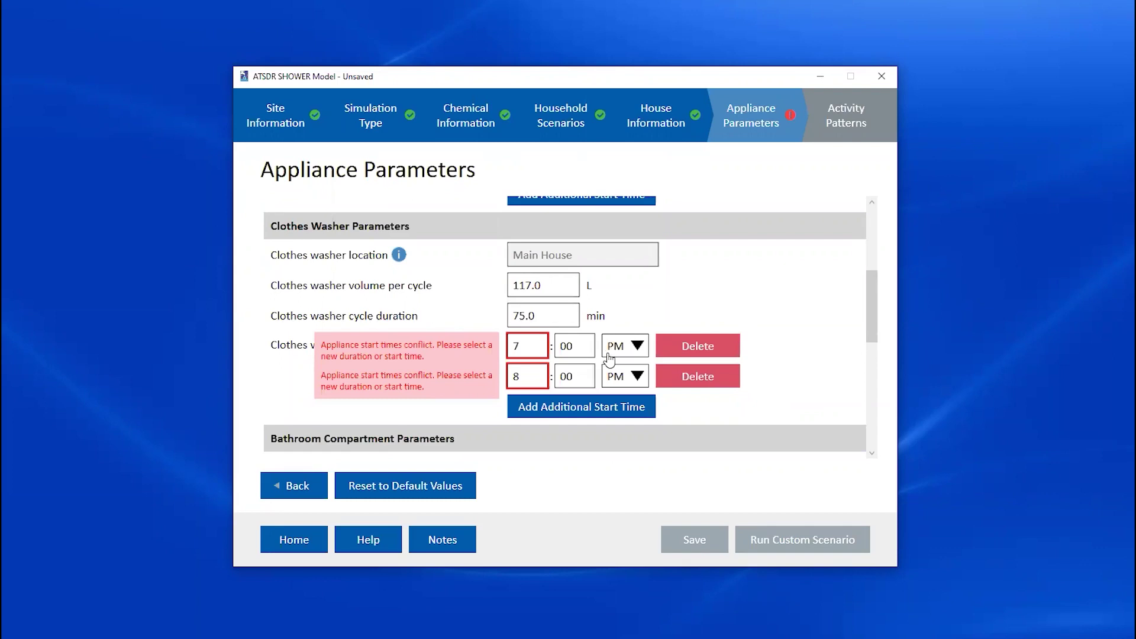
double_click(515, 378)
type("9")
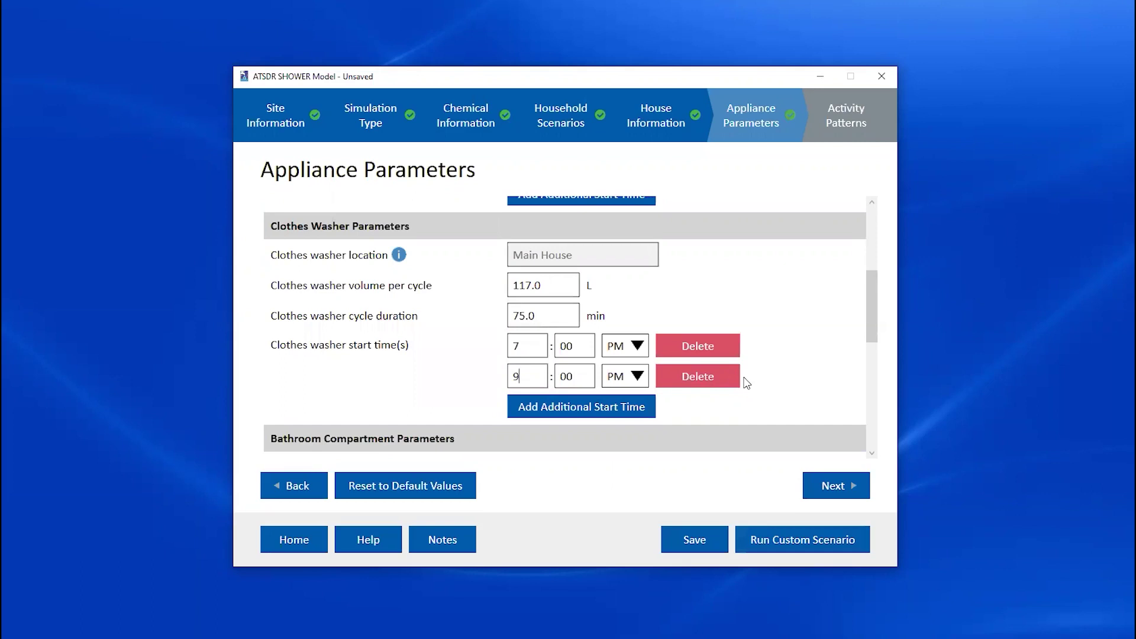
Review the bathroom, exhaust fan, bathtub and shower compartment parameters and continue to the activity patterns
scroll(722, 355, "down", 4)
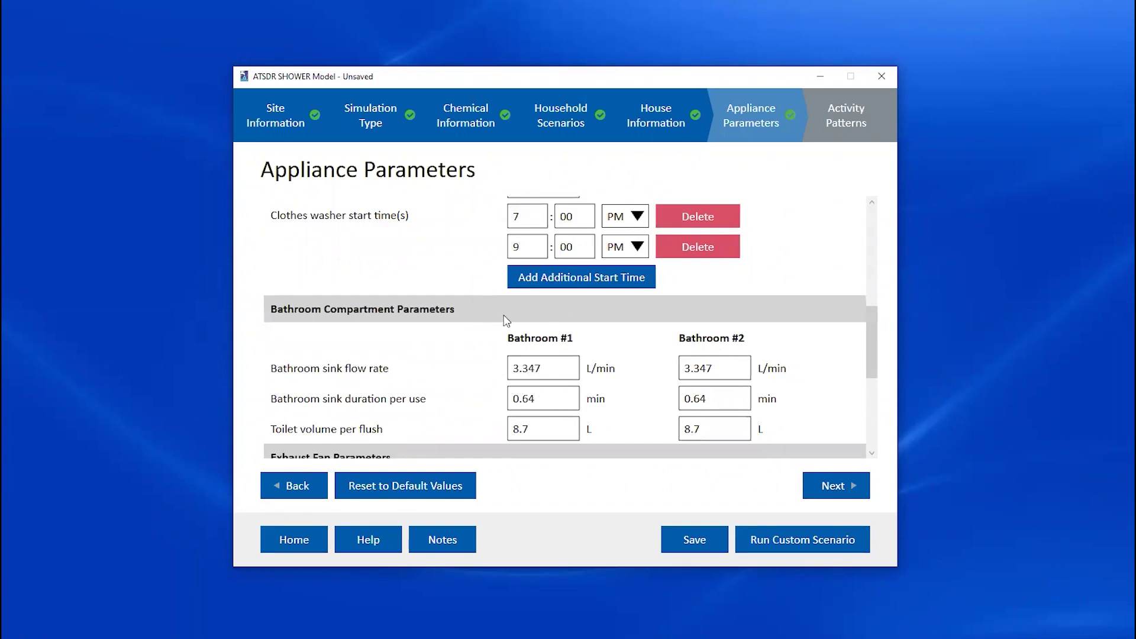
scroll(506, 320, "down", 2)
scroll(504, 315, "down", 4)
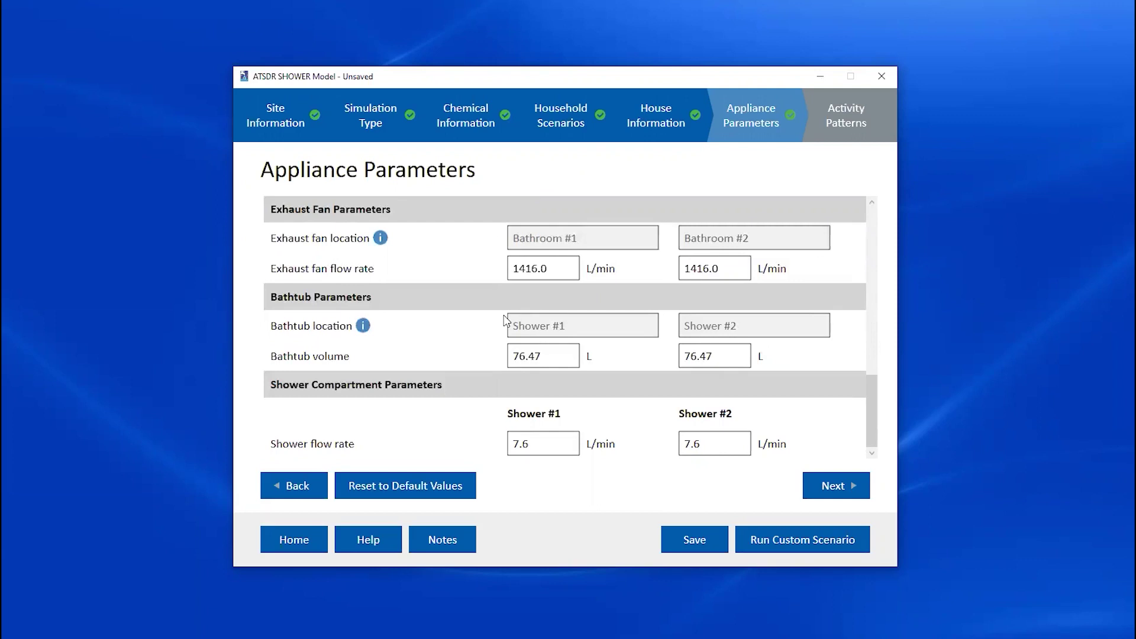
left_click(845, 488)
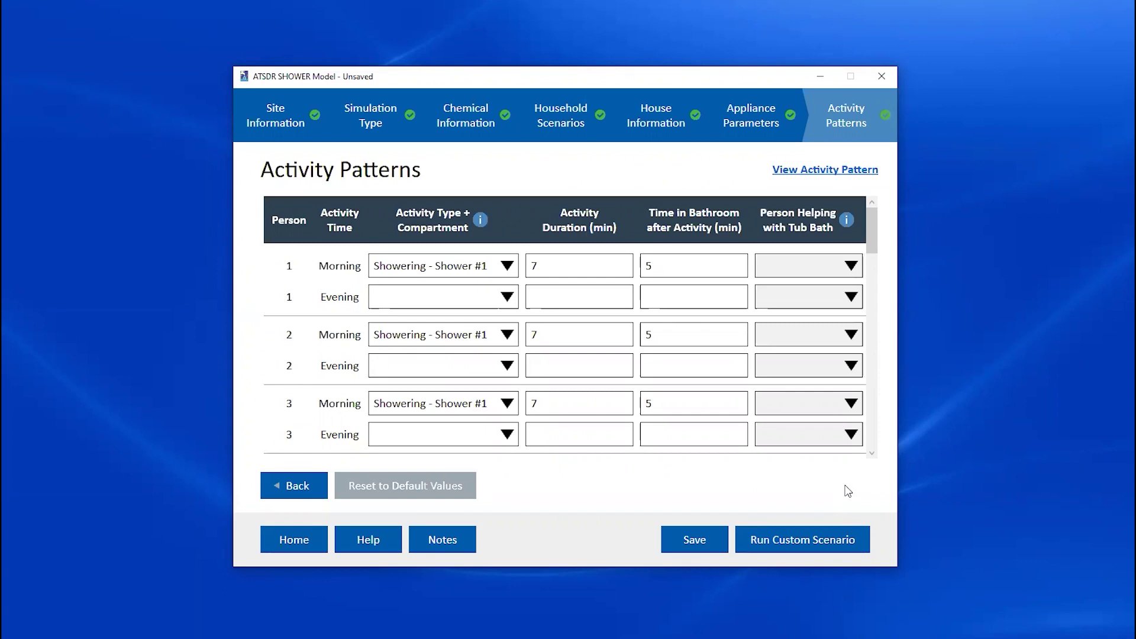
View the activity pattern visualization, check Person 1's Shower #1 times and the morning blocks, and close it
left_click(813, 172)
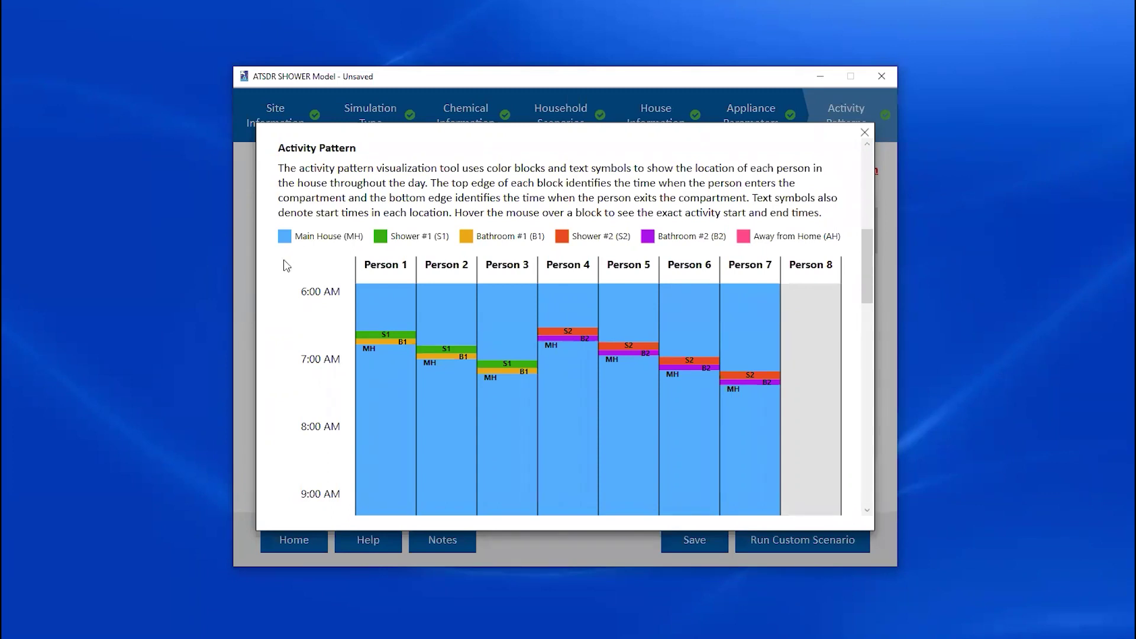
mouse_move(377, 321)
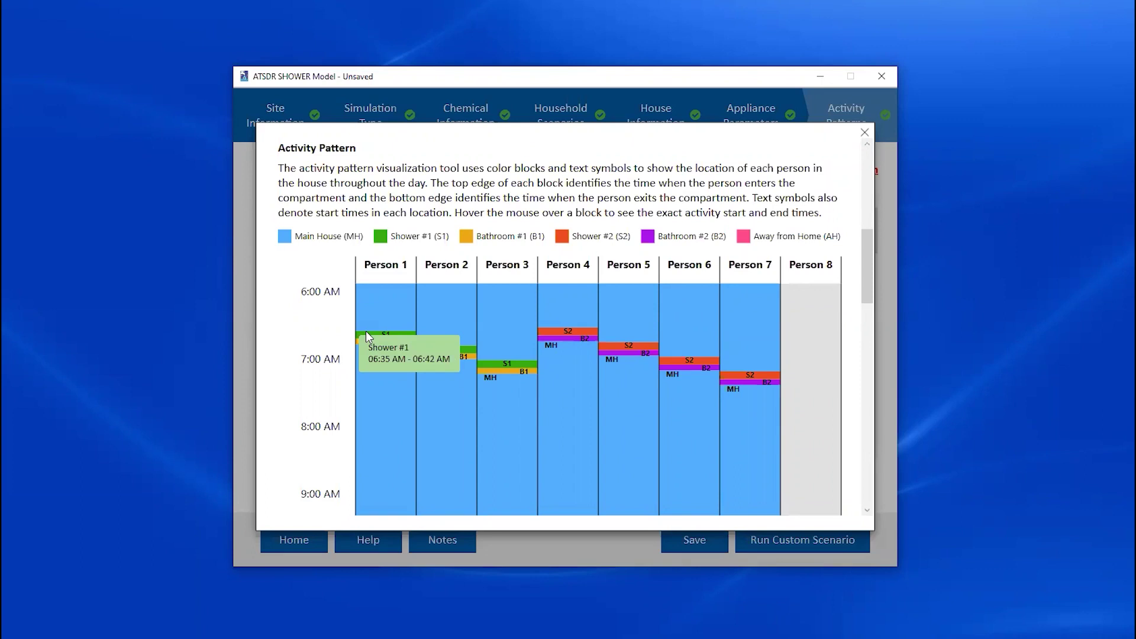
scroll(365, 331, "down", 3)
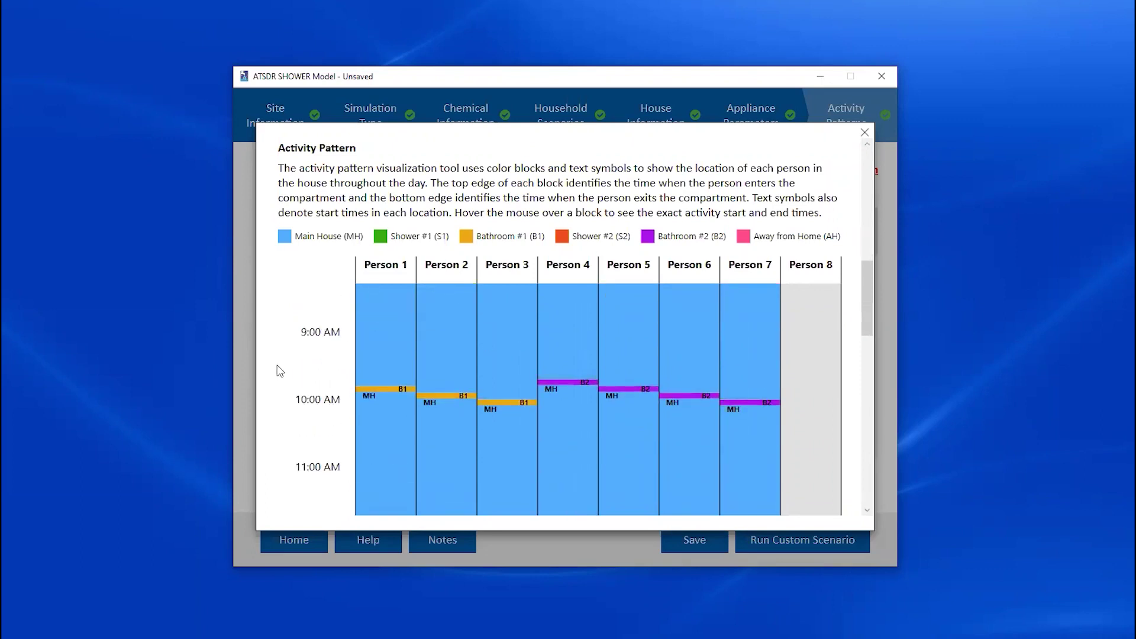
scroll(280, 371, "down", 1)
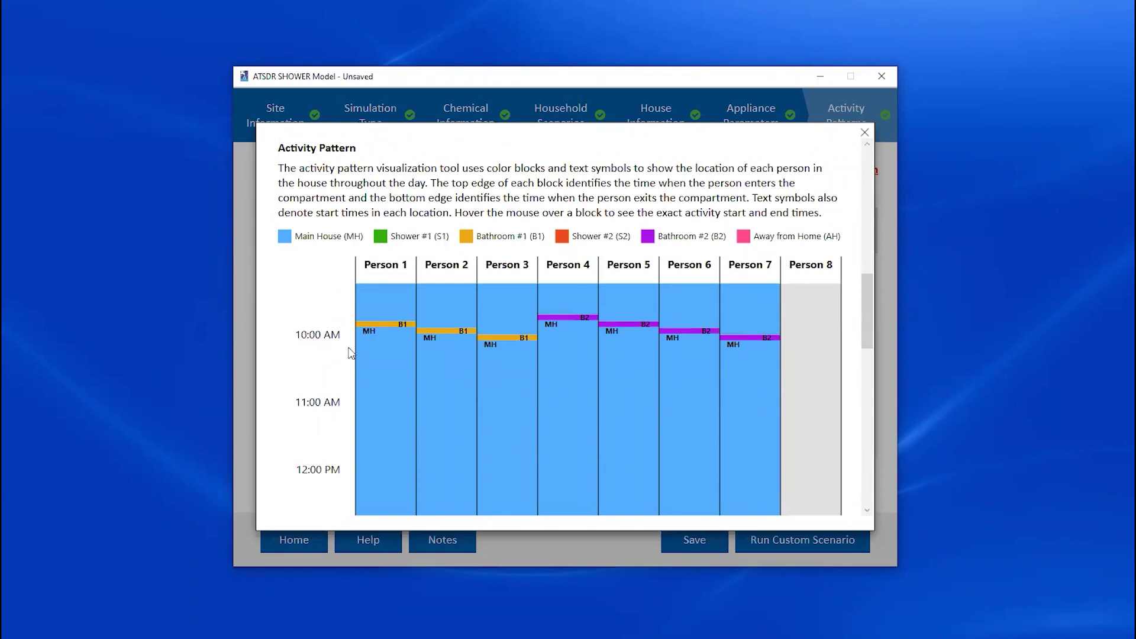
left_click(866, 133)
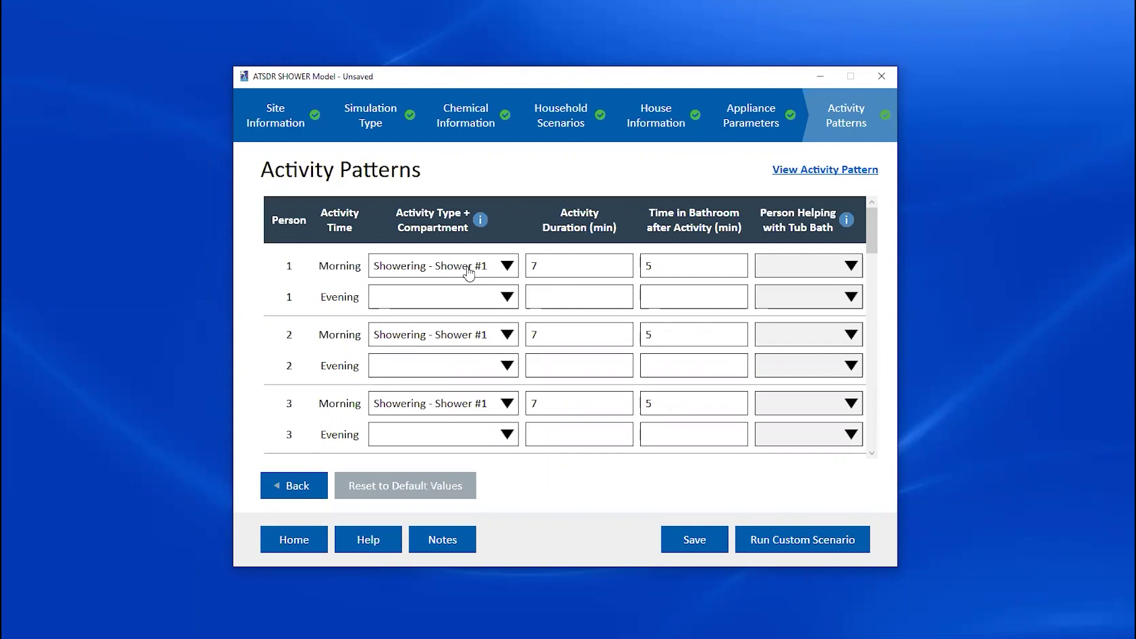
Set Person 1's evening activity to Tub bath - Shower #2 and clear Person 1's morning activity
left_click(482, 310)
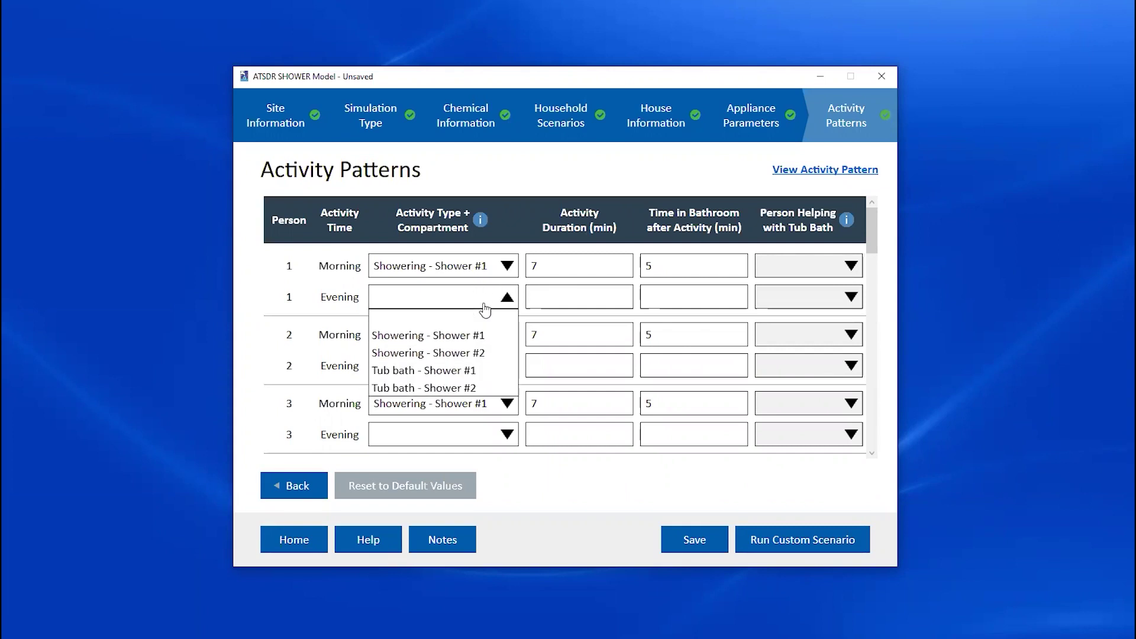
left_click(467, 388)
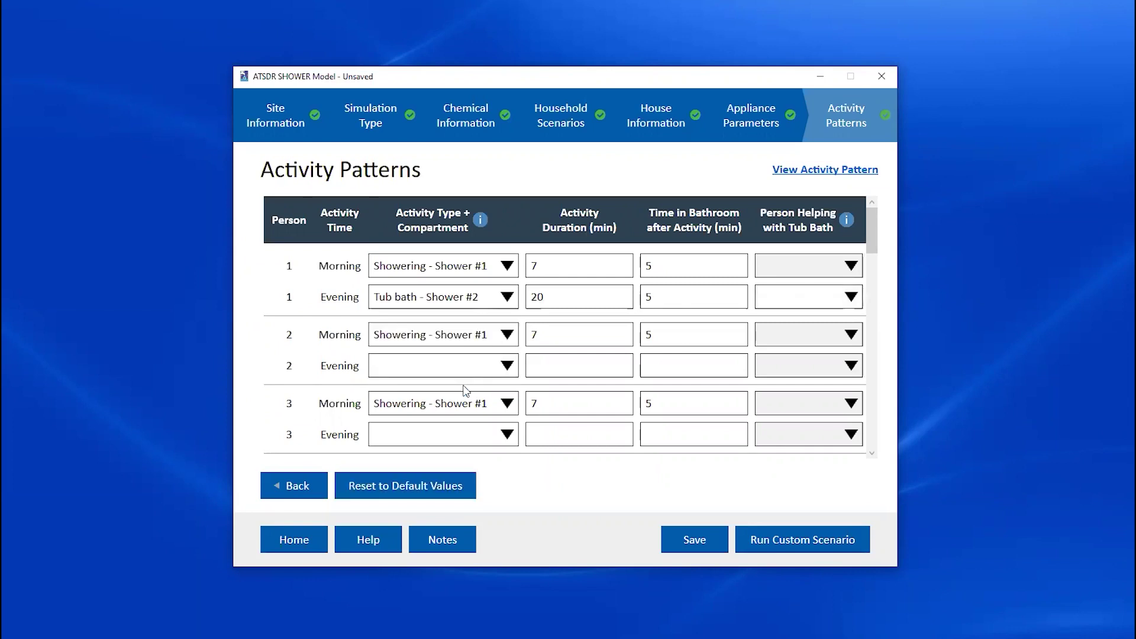
left_click(471, 271)
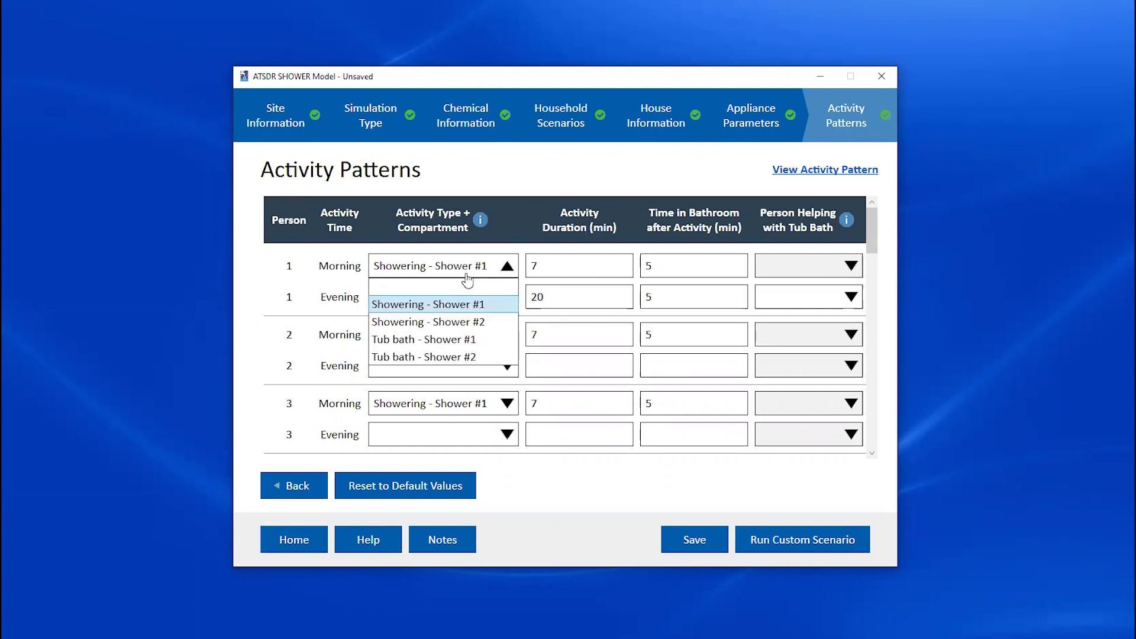
left_click(453, 289)
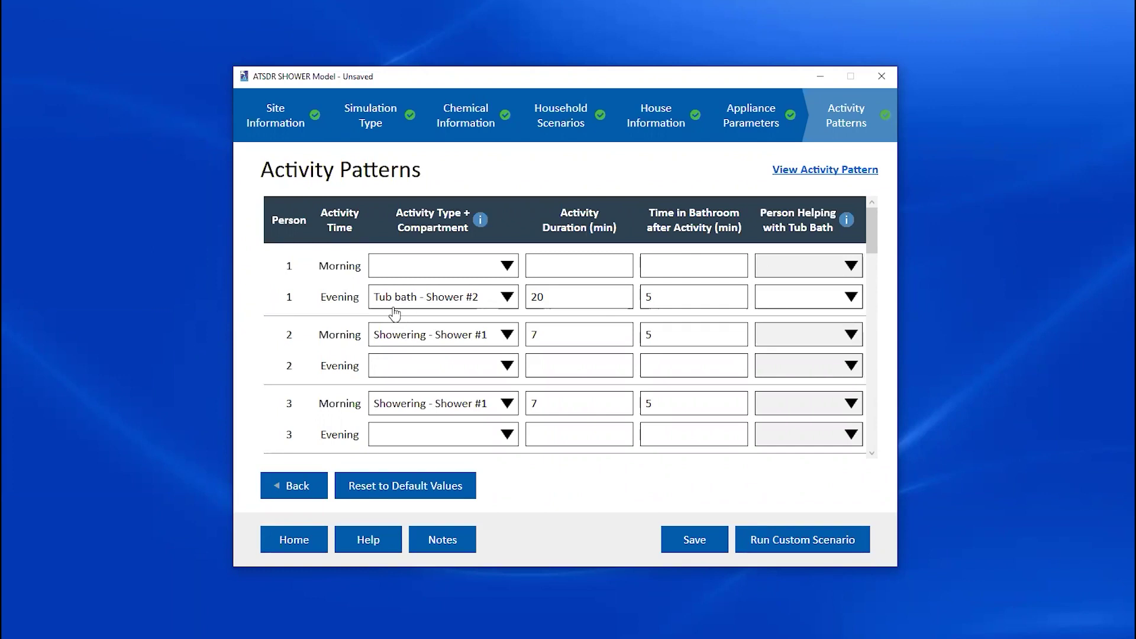
Try a duration of 20.5 min for Person 1's evening tub bath and restore it to 20 min
left_click(609, 299)
type(".5")
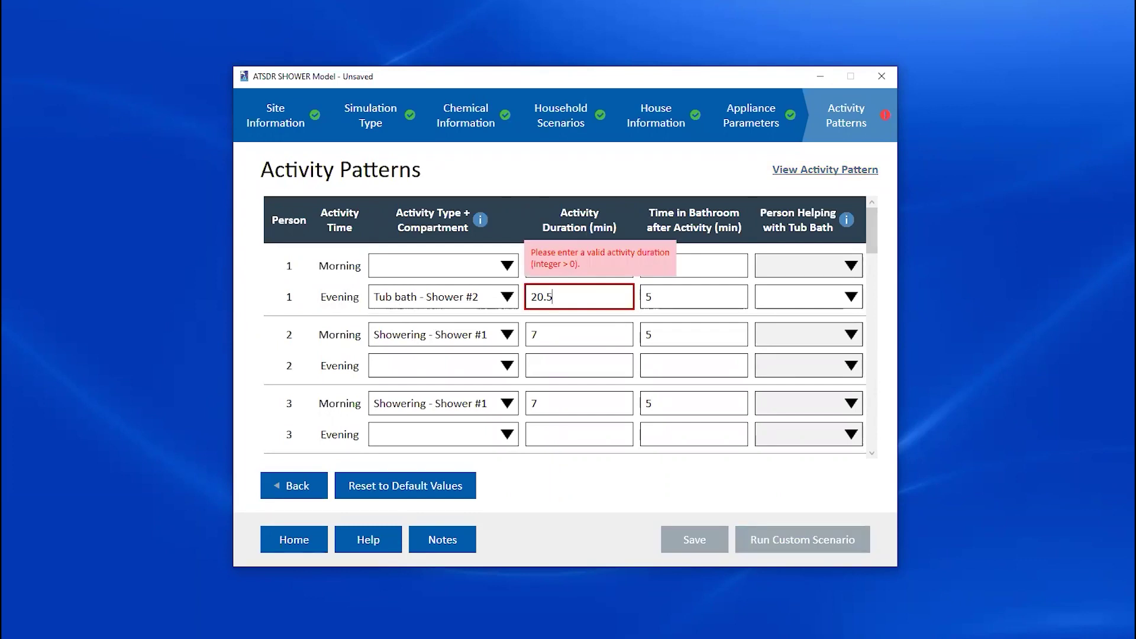
key("BackSpace")
key("BackSpace")
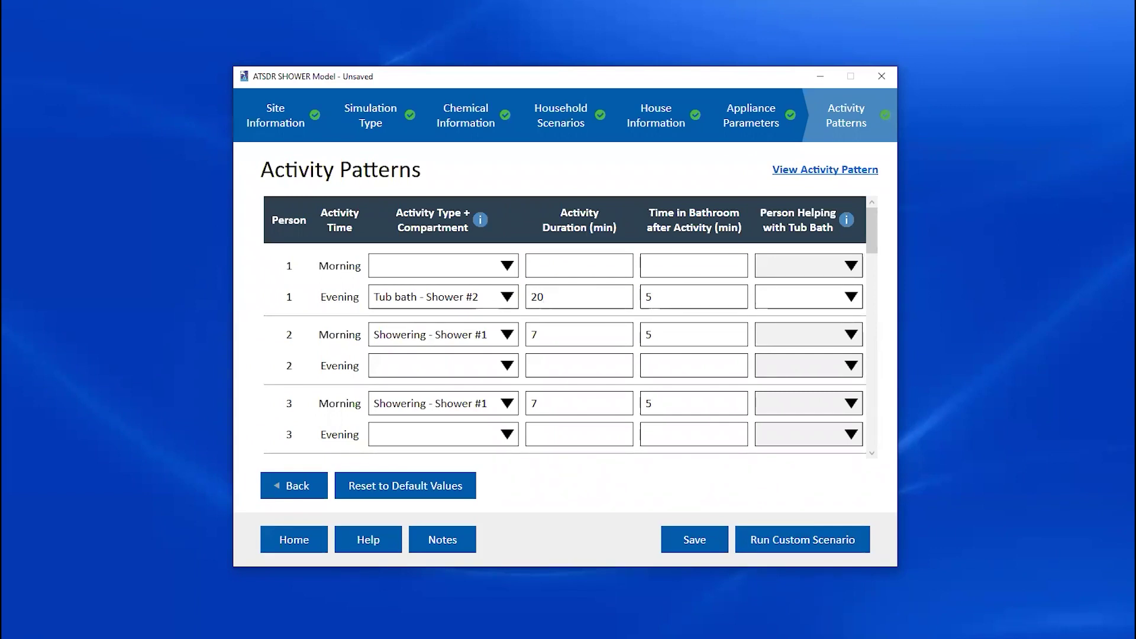
left_click(543, 296)
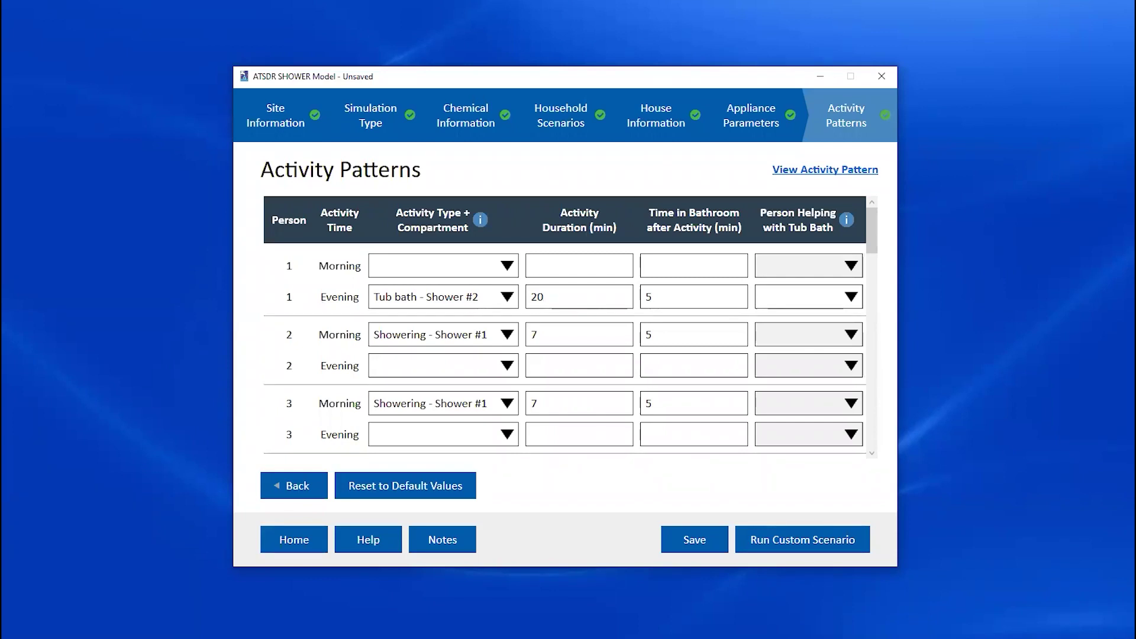
Assign Person 2 as the person helping with Person 1's evening tub bath
left_click(849, 295)
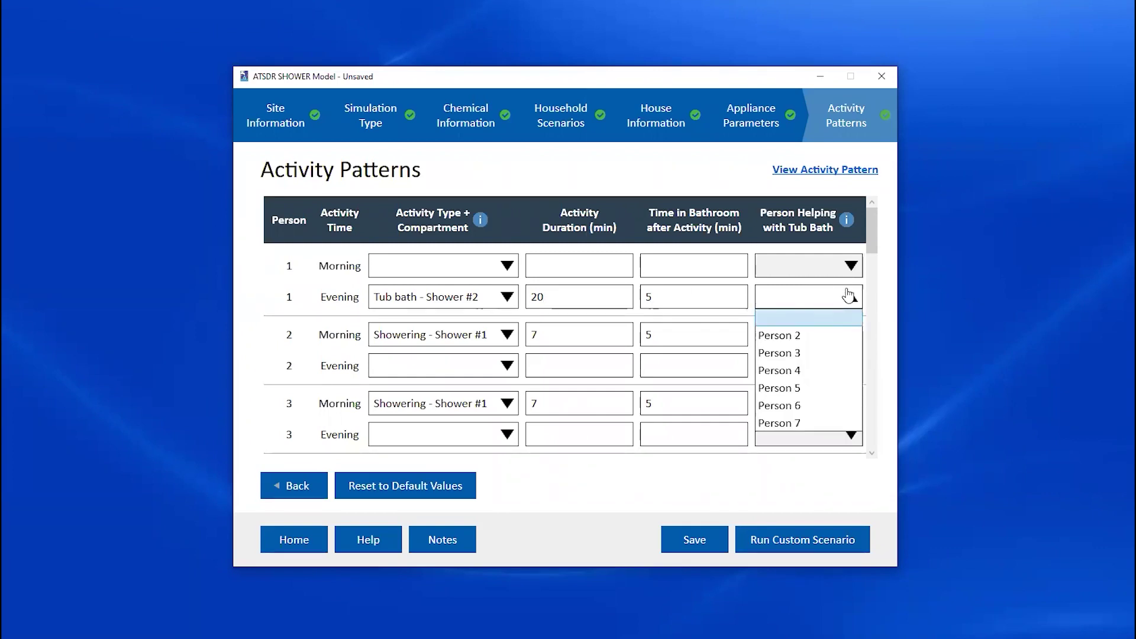
left_click(814, 332)
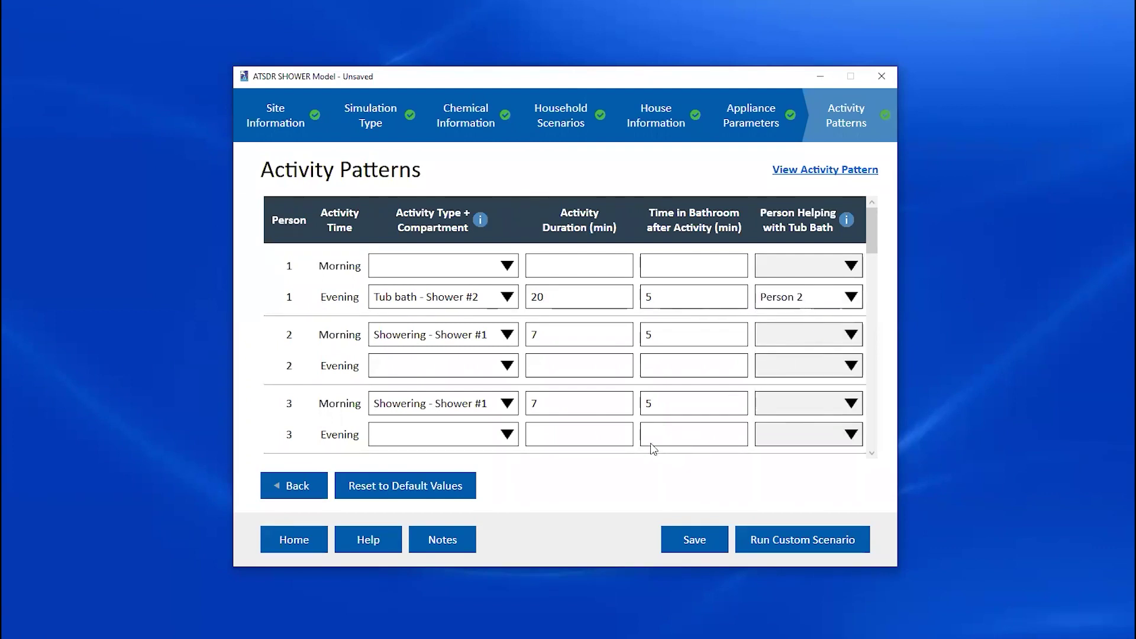
Review the target person options, the other activity information, and the activity end and start times for both bathrooms
scroll(623, 434, "down", 3)
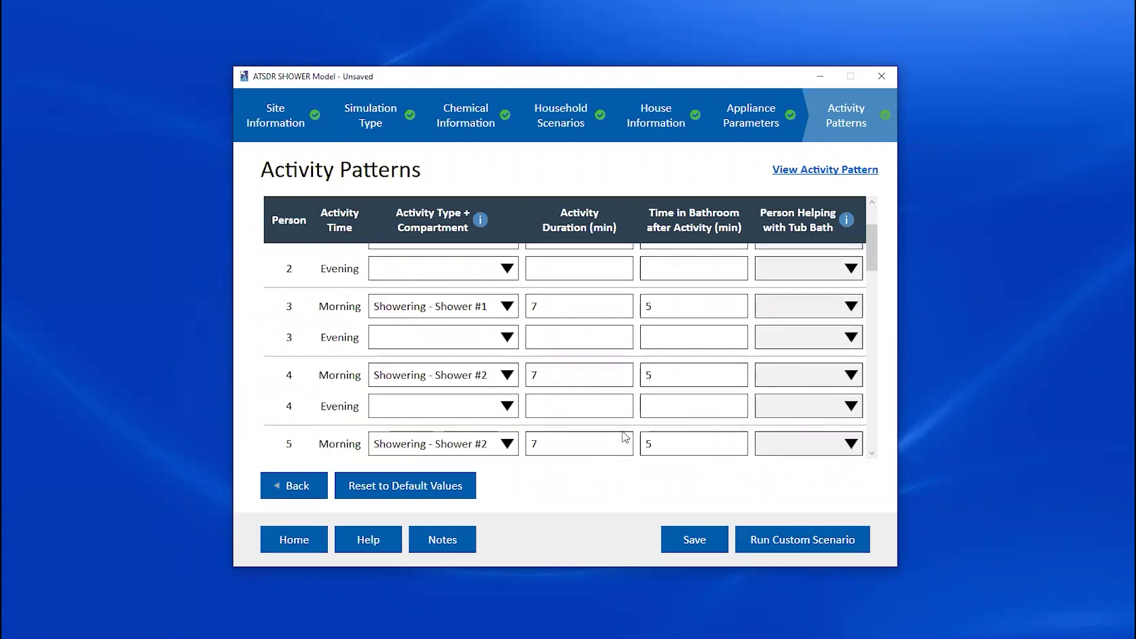
scroll(626, 437, "down", 10)
scroll(626, 437, "down", 3)
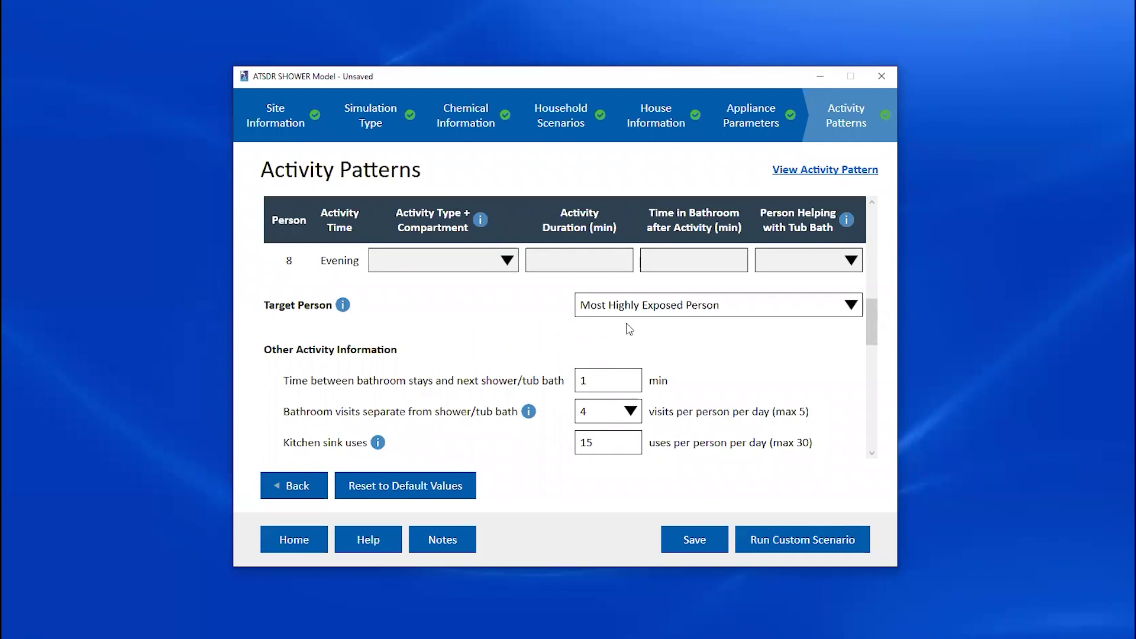
left_click(663, 312)
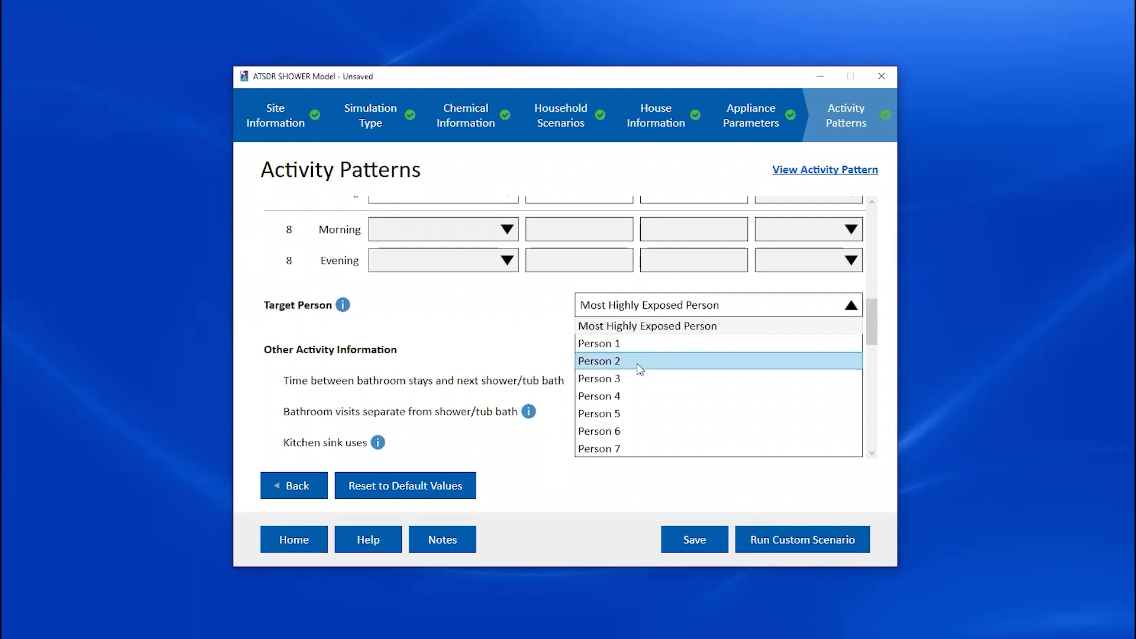
left_click(496, 342)
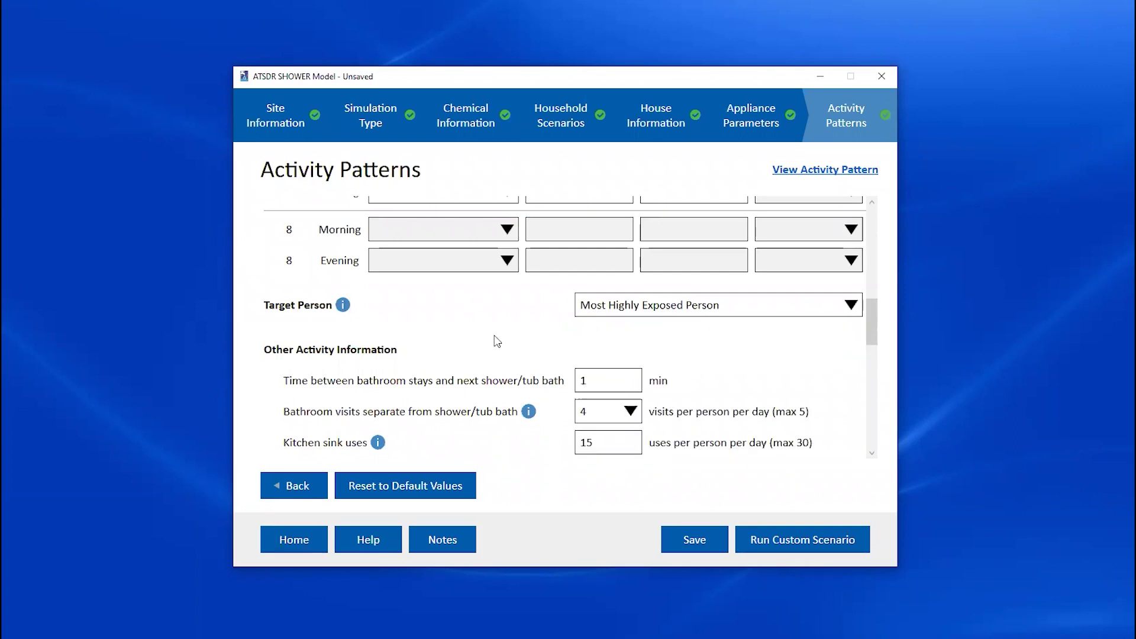
scroll(496, 342, "down", 2)
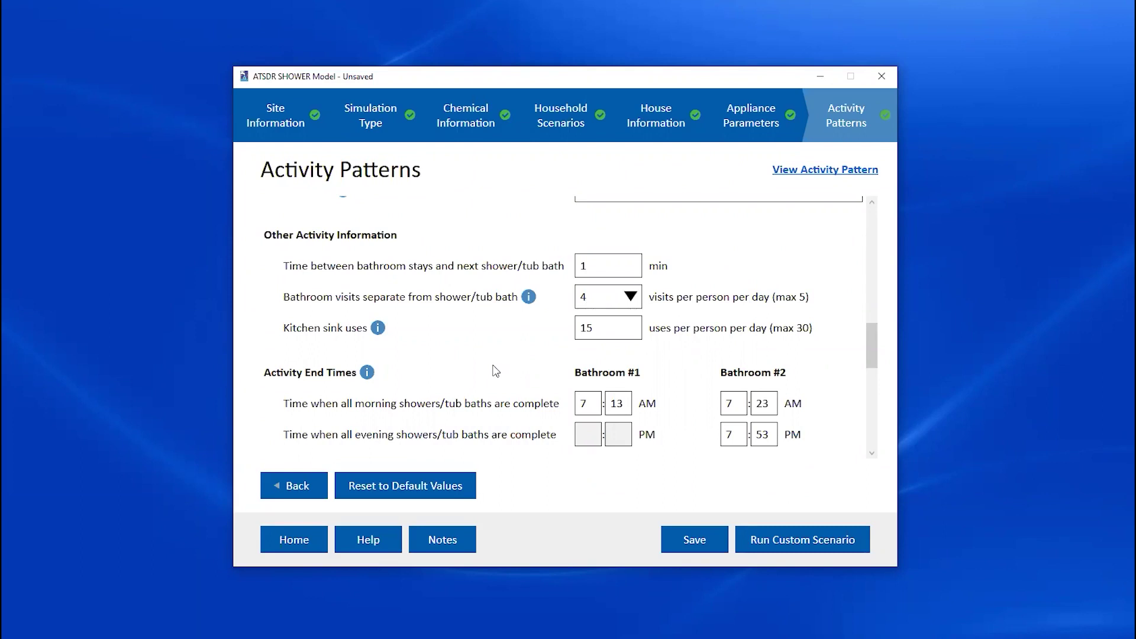
scroll(496, 371, "down", 3)
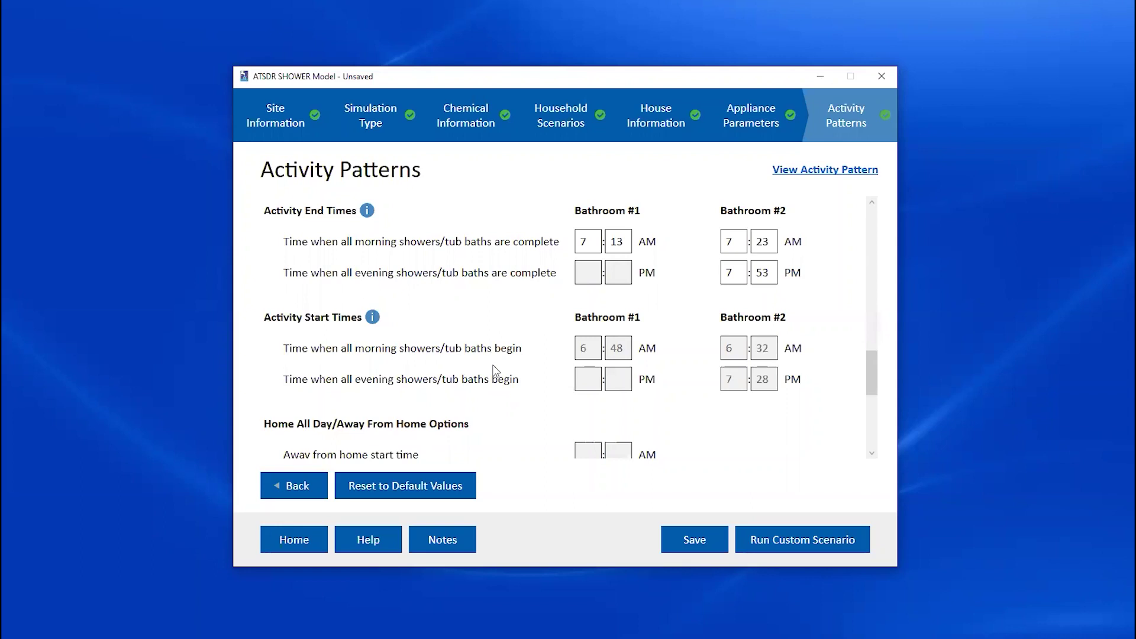
Mark Persons 3 and 4 as Away From Home and set the away from home start time to 7:30 AM
scroll(496, 371, "down", 5)
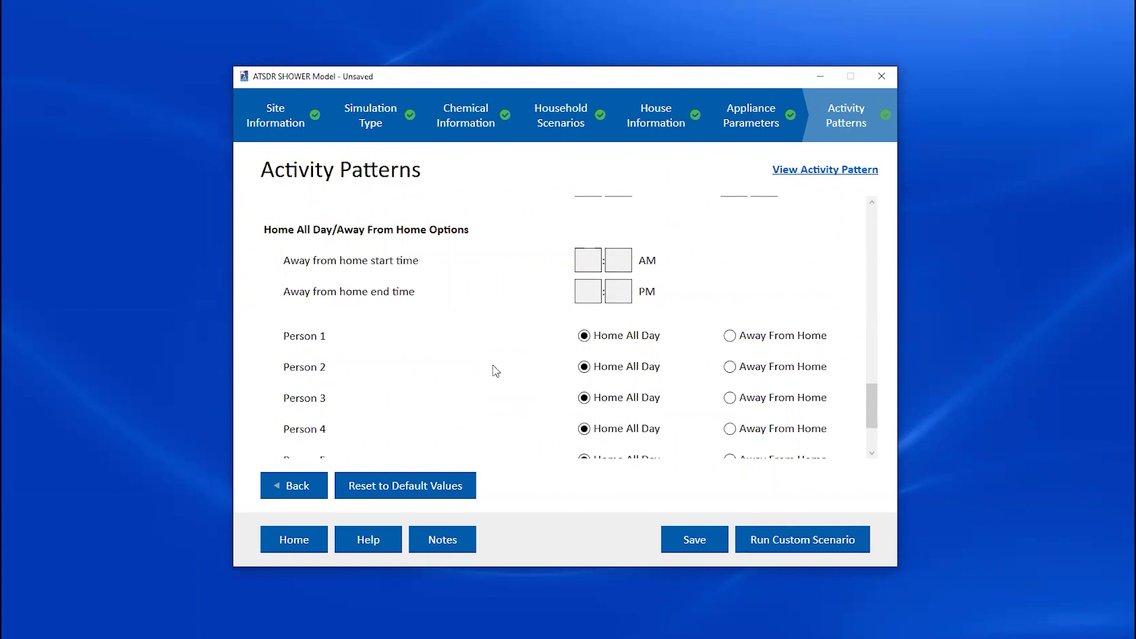
left_click(729, 399)
left_click(730, 430)
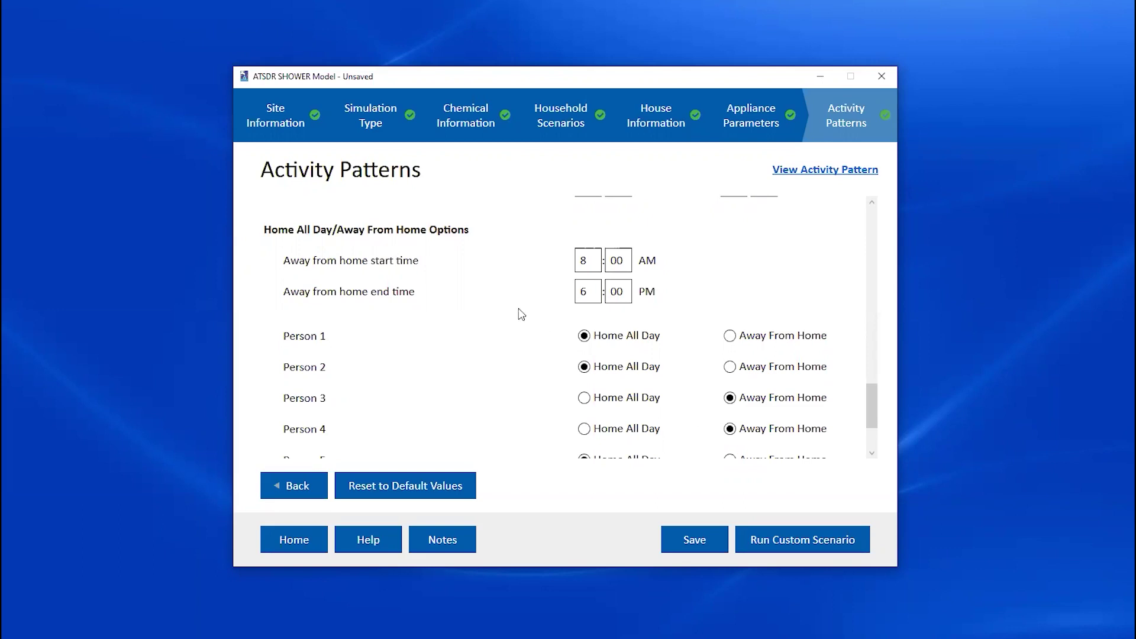
double_click(583, 261)
type("7")
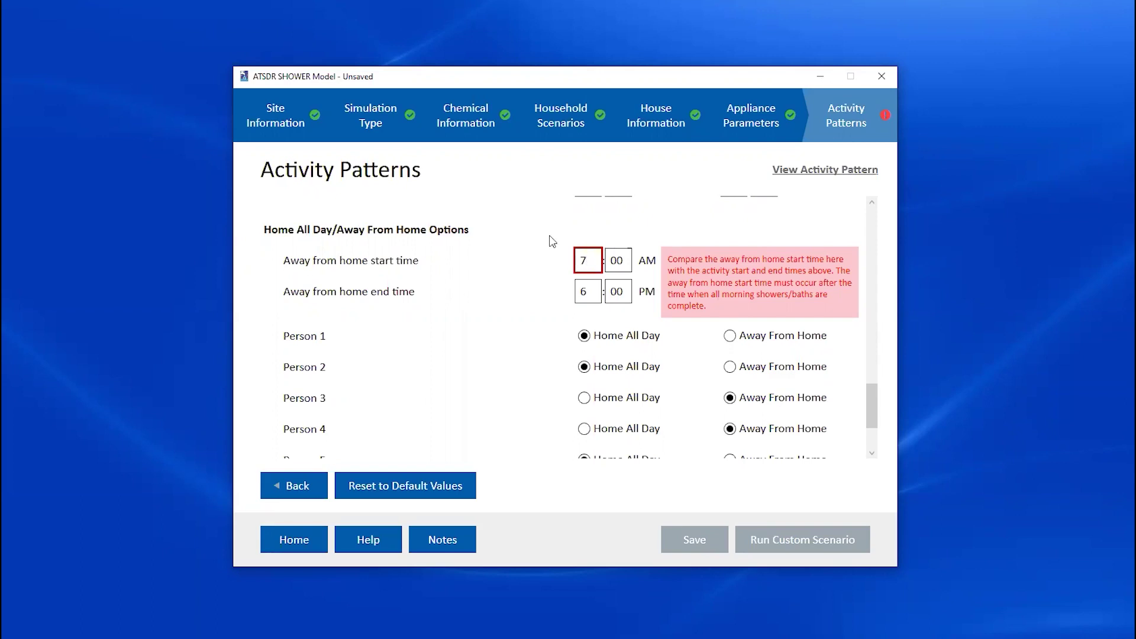
left_click_drag(626, 261, 611, 259)
type("30")
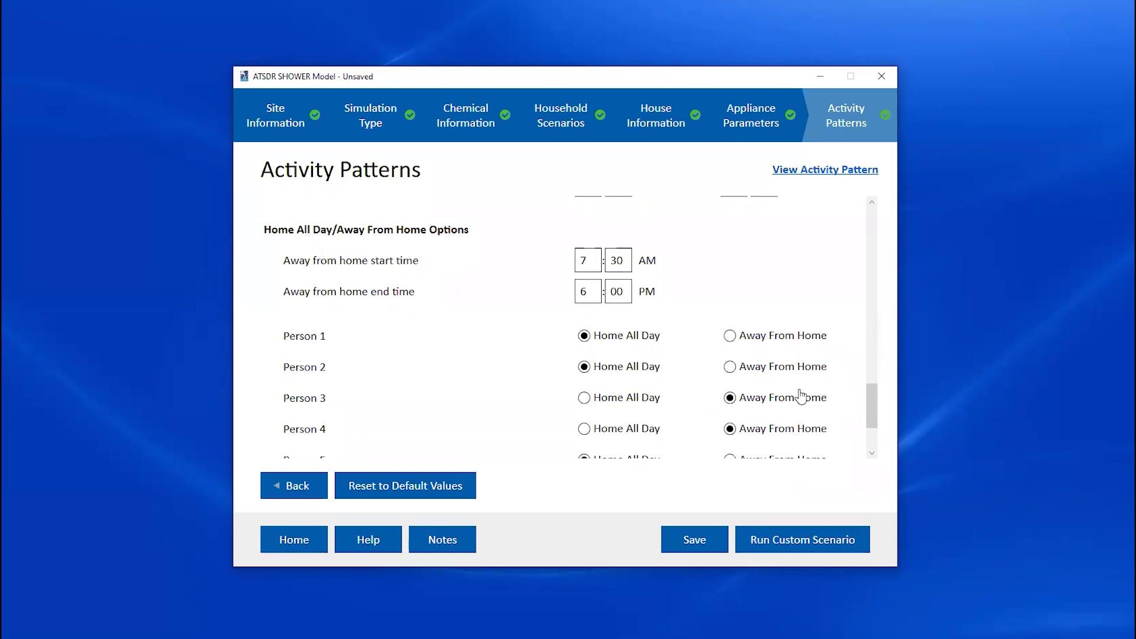
Run the custom scenario and review the report's model input information and scenario description
left_click(800, 544)
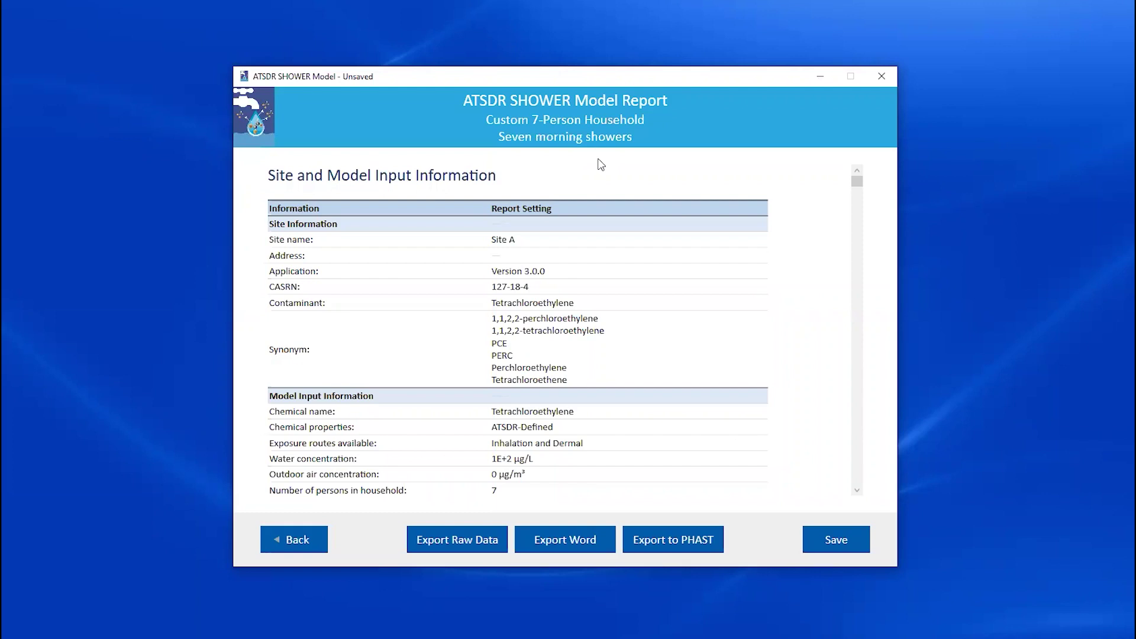
scroll(577, 267, "down", 6)
scroll(578, 268, "down", 1)
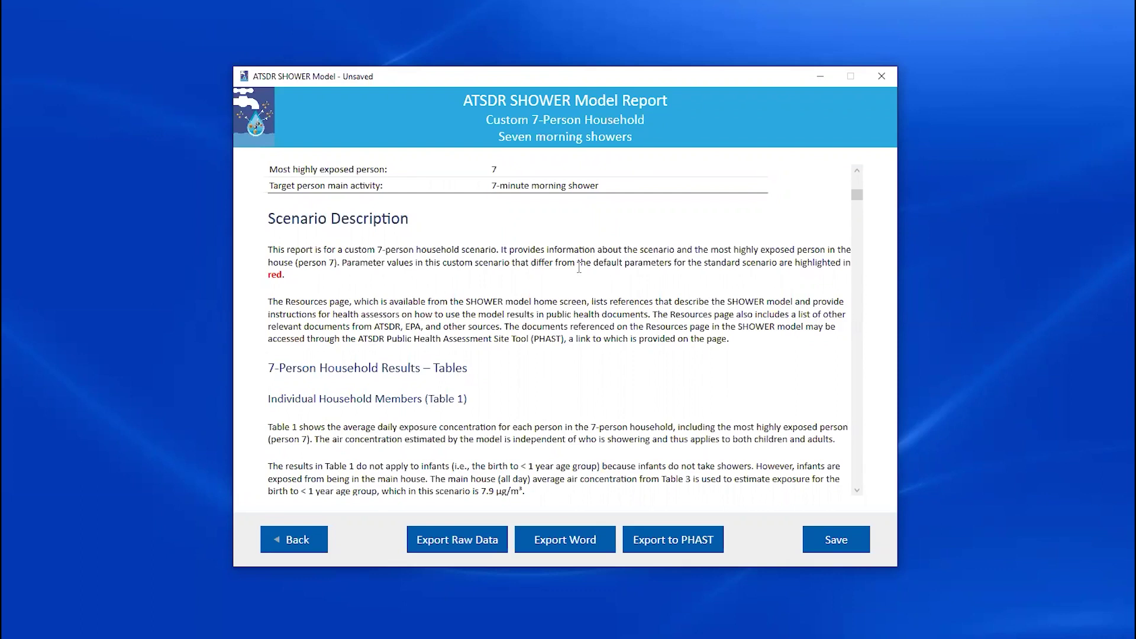
scroll(579, 268, "up", 1)
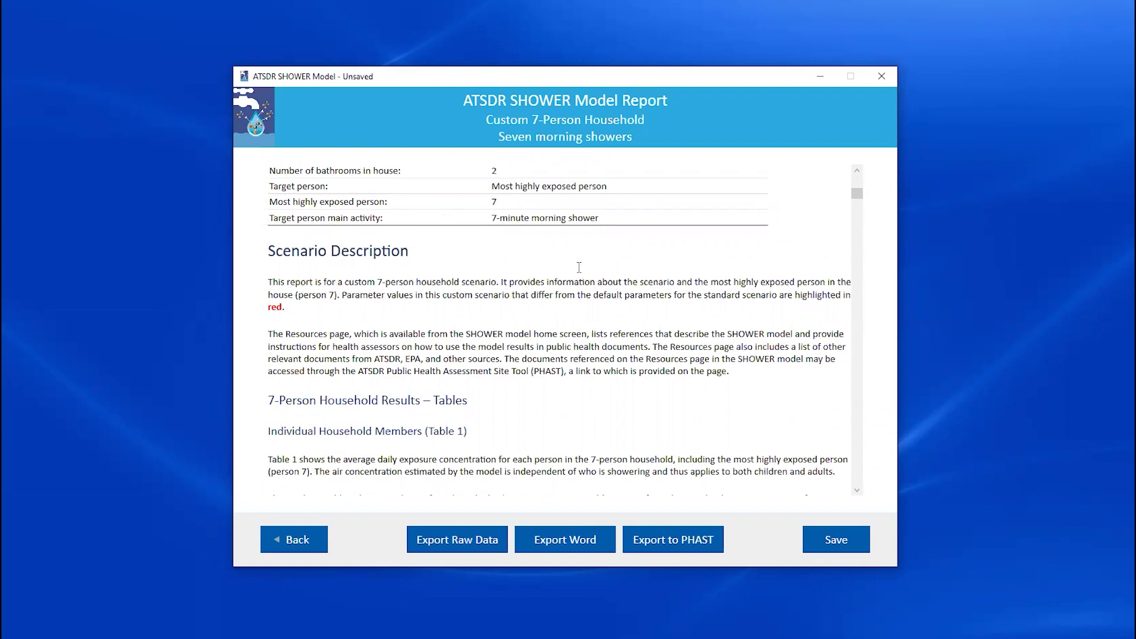
scroll(580, 268, "up", 2)
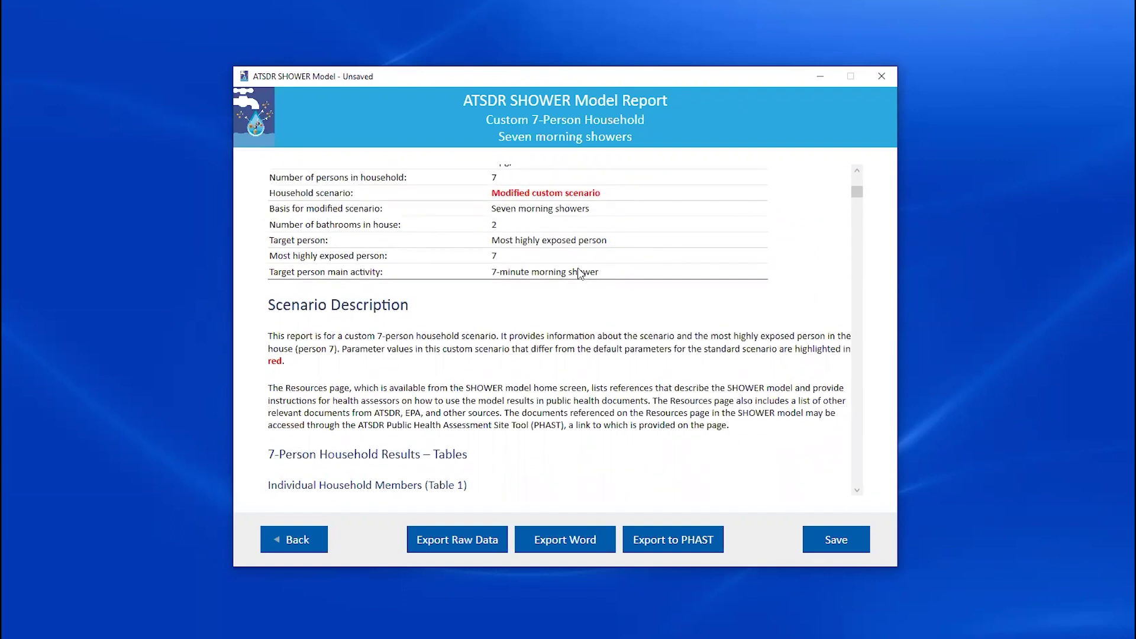
scroll(580, 273, "up", 3)
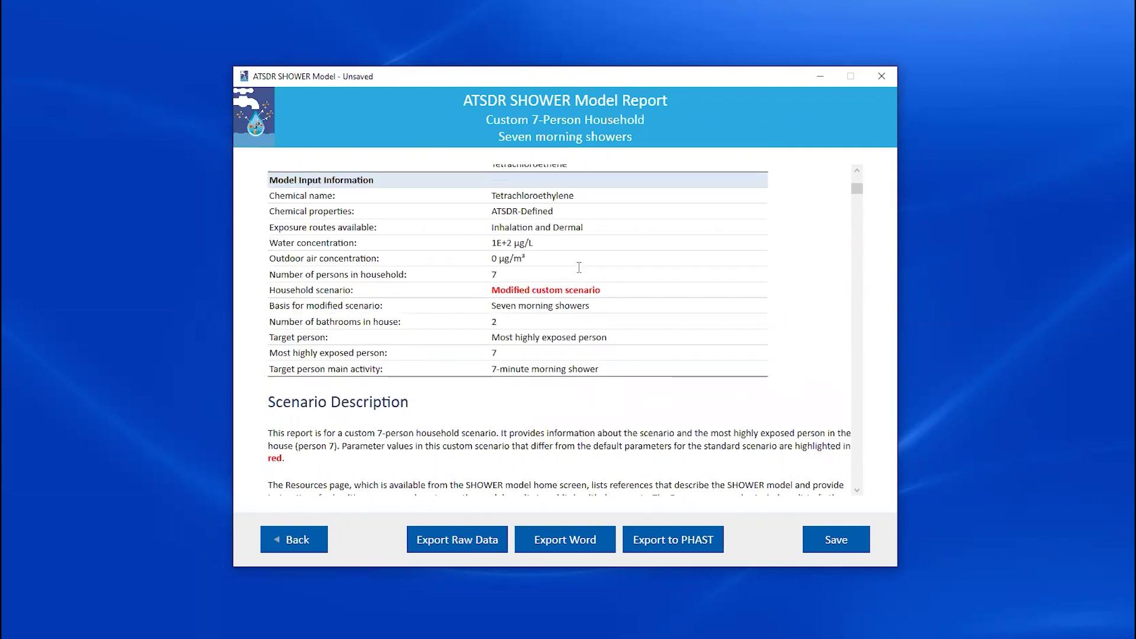
Examine the average daily exposure concentrations per person in Table 1 and the inhalation and dermal doses in Table 2
scroll(579, 267, "down", 3)
scroll(579, 267, "down", 8)
scroll(579, 274, "down", 4)
scroll(579, 272, "up", 2)
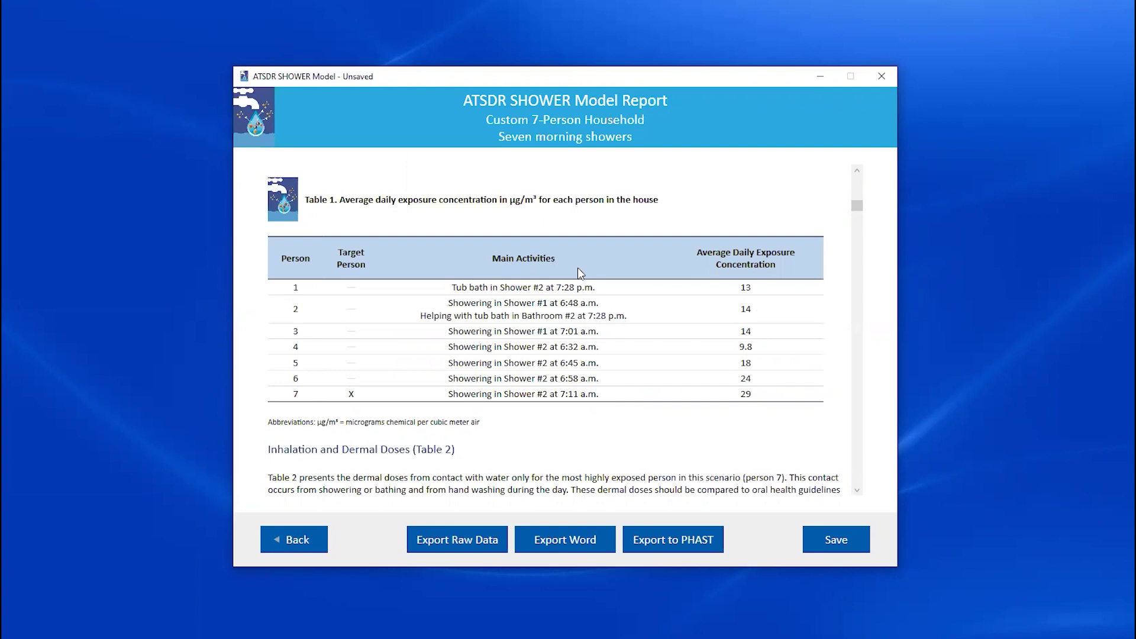
scroll(577, 267, "down", 10)
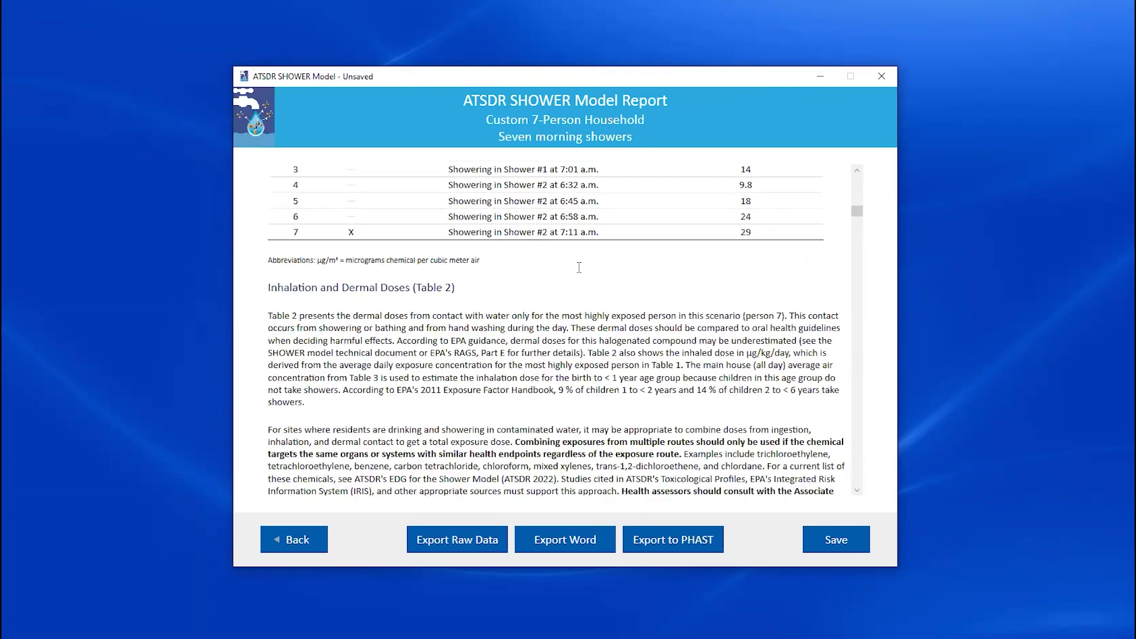
scroll(579, 268, "down", 6)
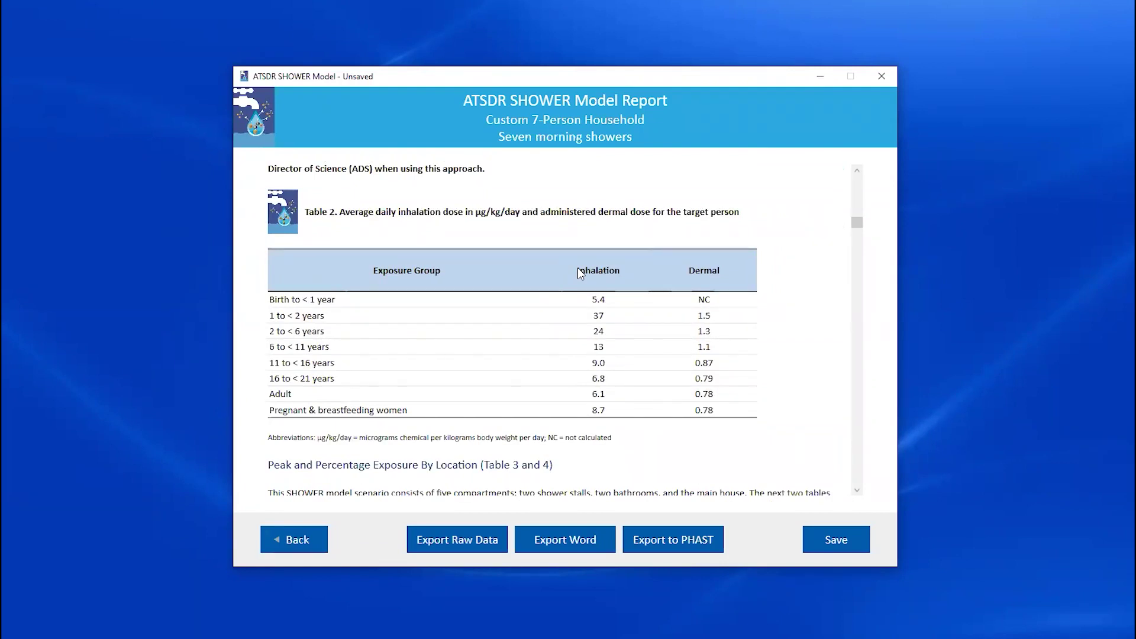
Examine the target person's exposure by location in Tables 3 and 4 and the calculated air concentrations in Figure 1
scroll(577, 267, "down", 5)
scroll(579, 268, "down", 5)
scroll(578, 268, "up", 2)
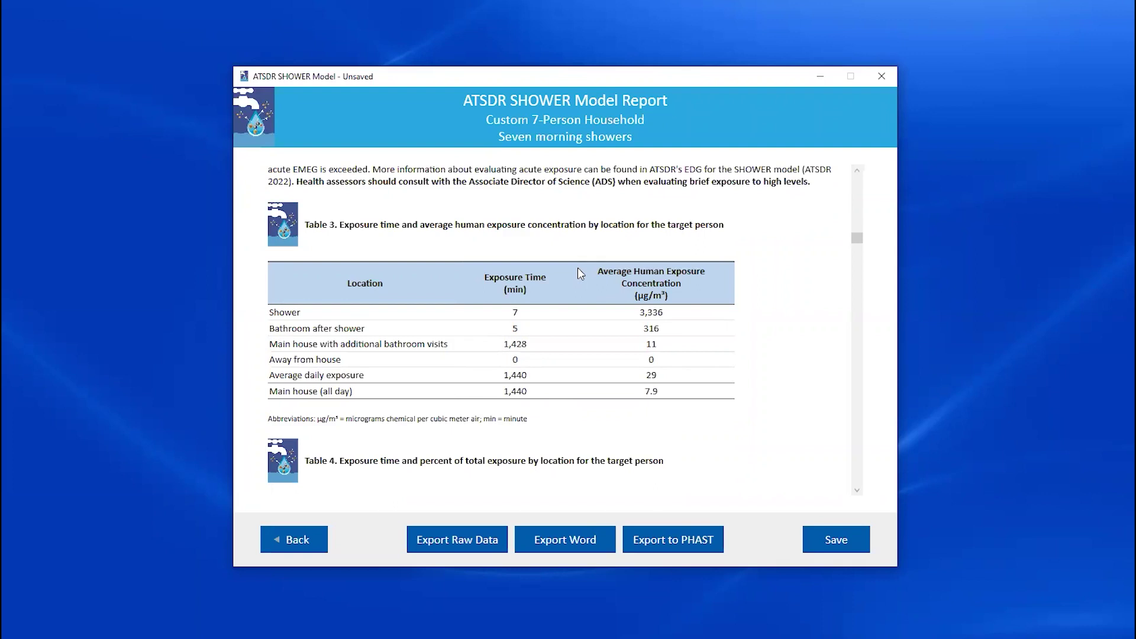
scroll(579, 269, "down", 3)
scroll(579, 267, "down", 2)
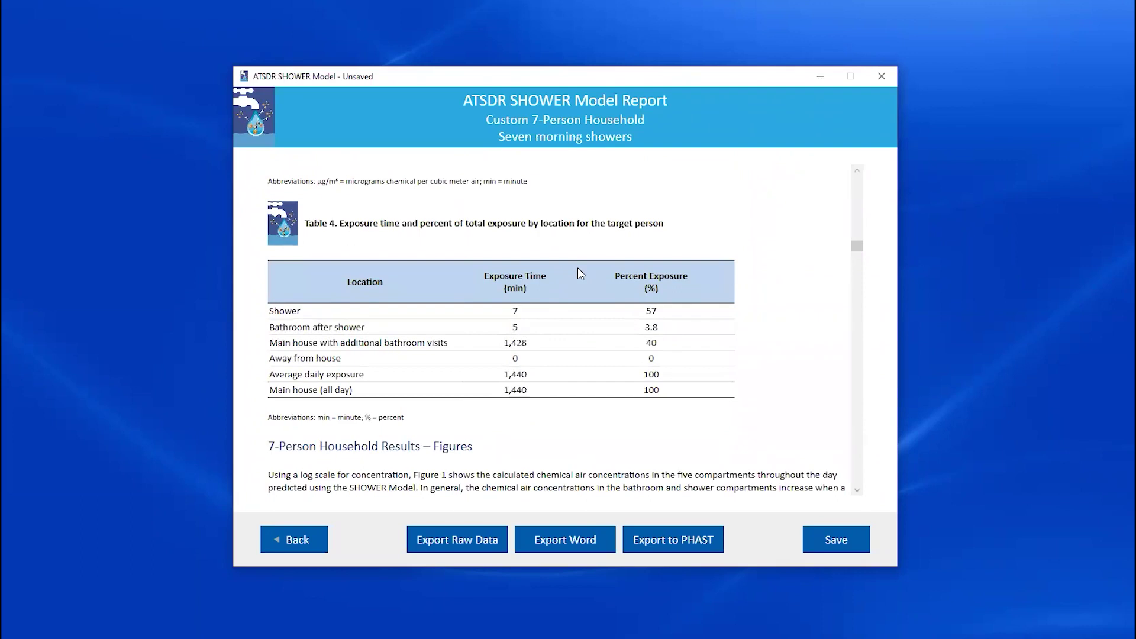
scroll(578, 267, "down", 5)
scroll(579, 268, "down", 3)
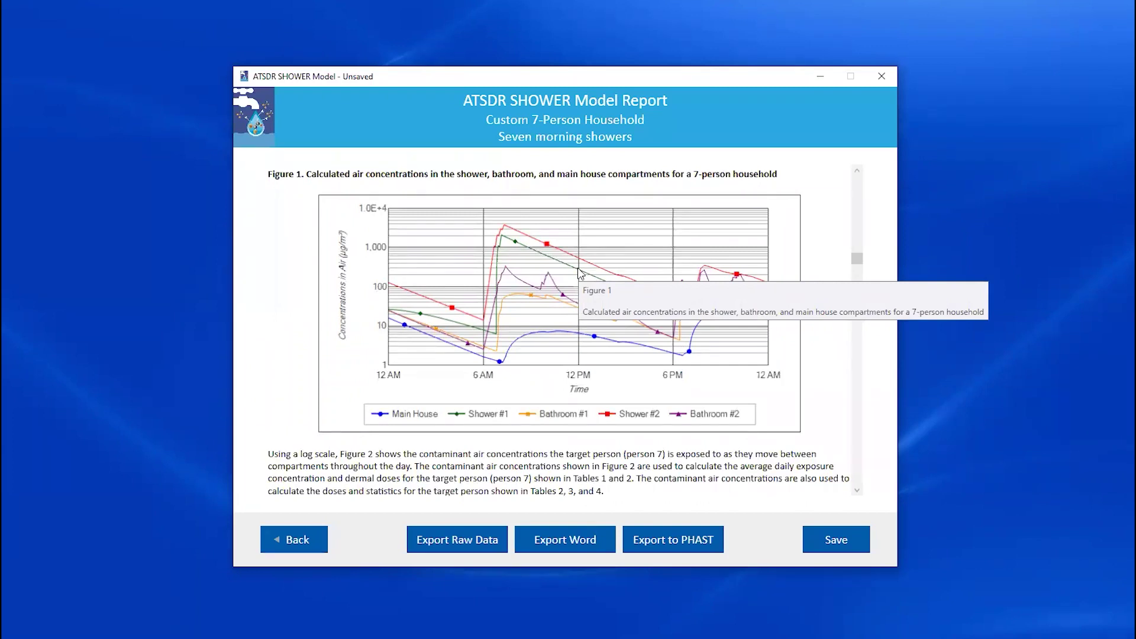
Examine the target person's exposure air concentrations in Figure 2, the chemical properties in Table 5 and the house information in Table 7
scroll(580, 272, "down", 5)
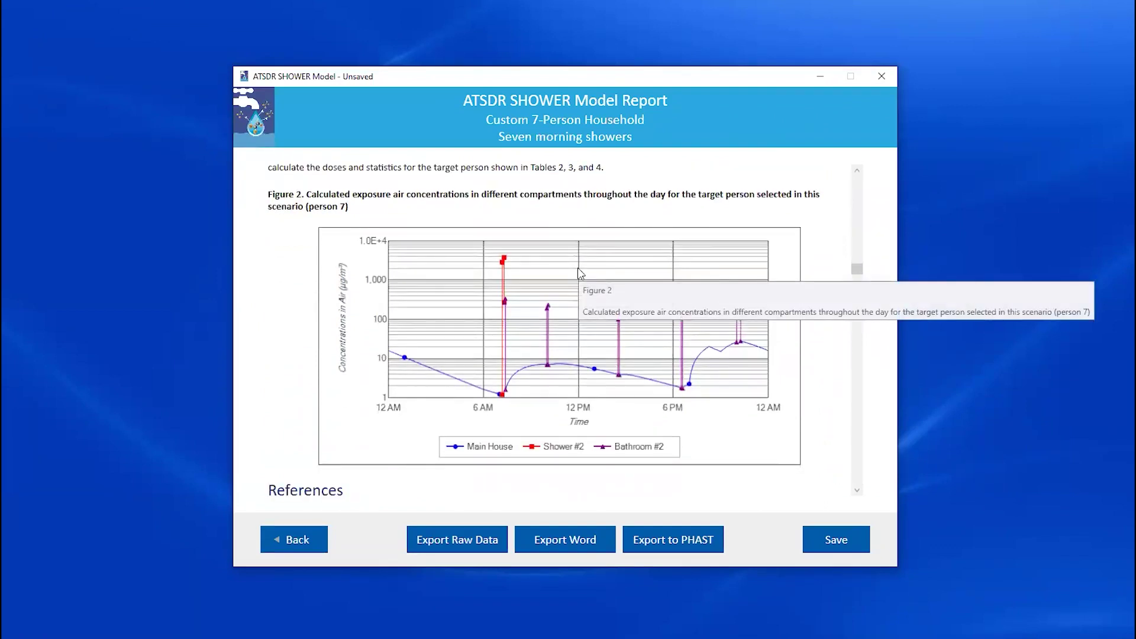
scroll(577, 273, "down", 4)
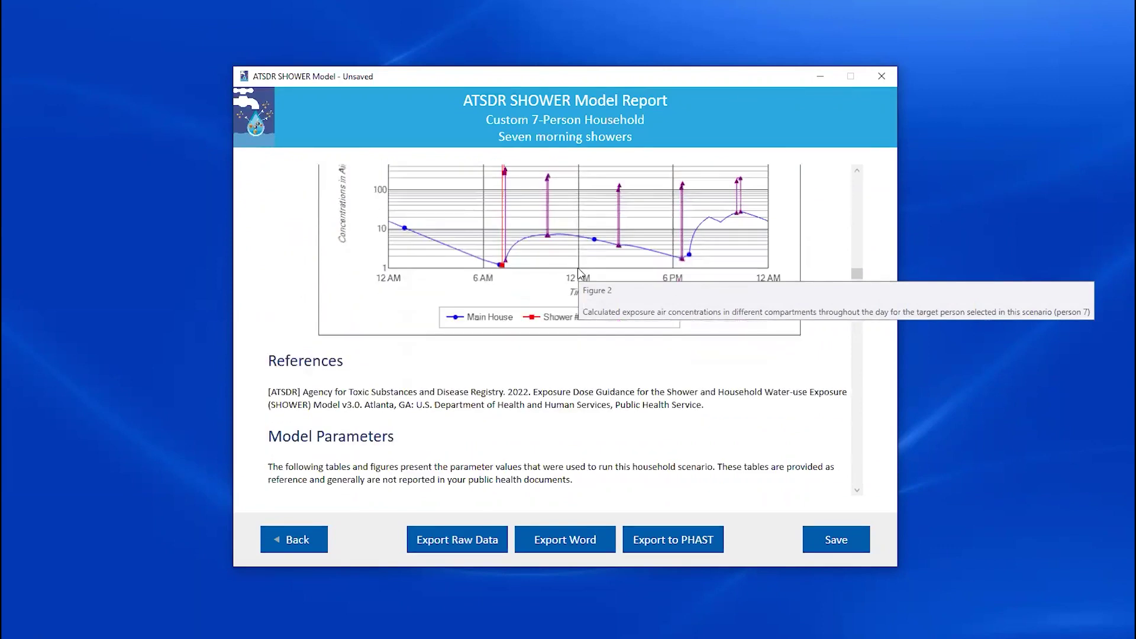
scroll(579, 268, "down", 1)
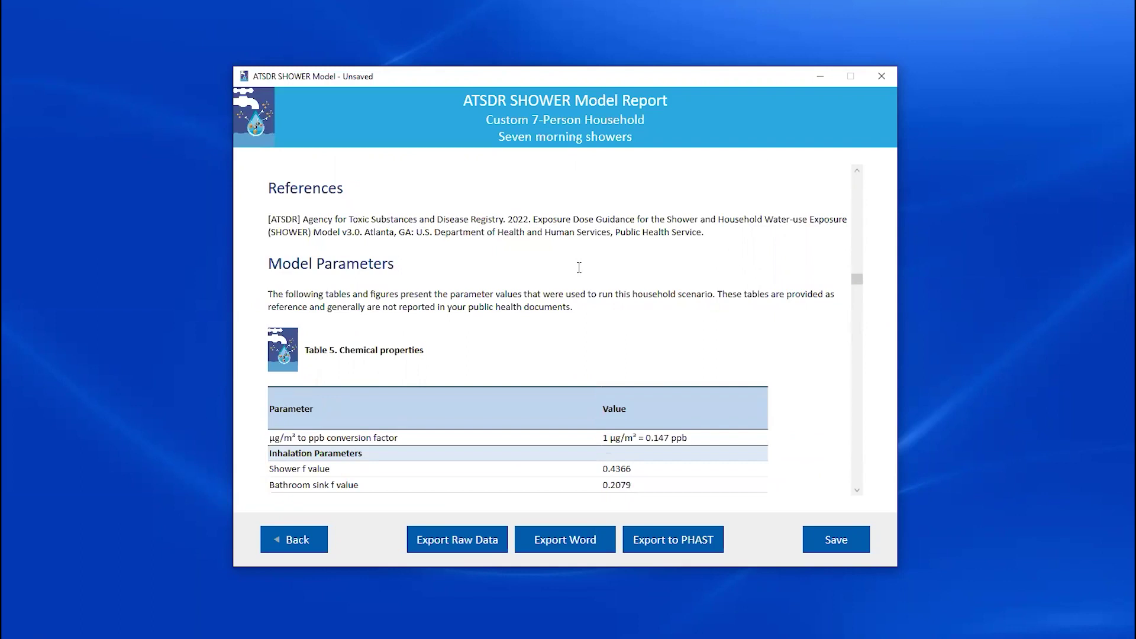
scroll(579, 267, "down", 10)
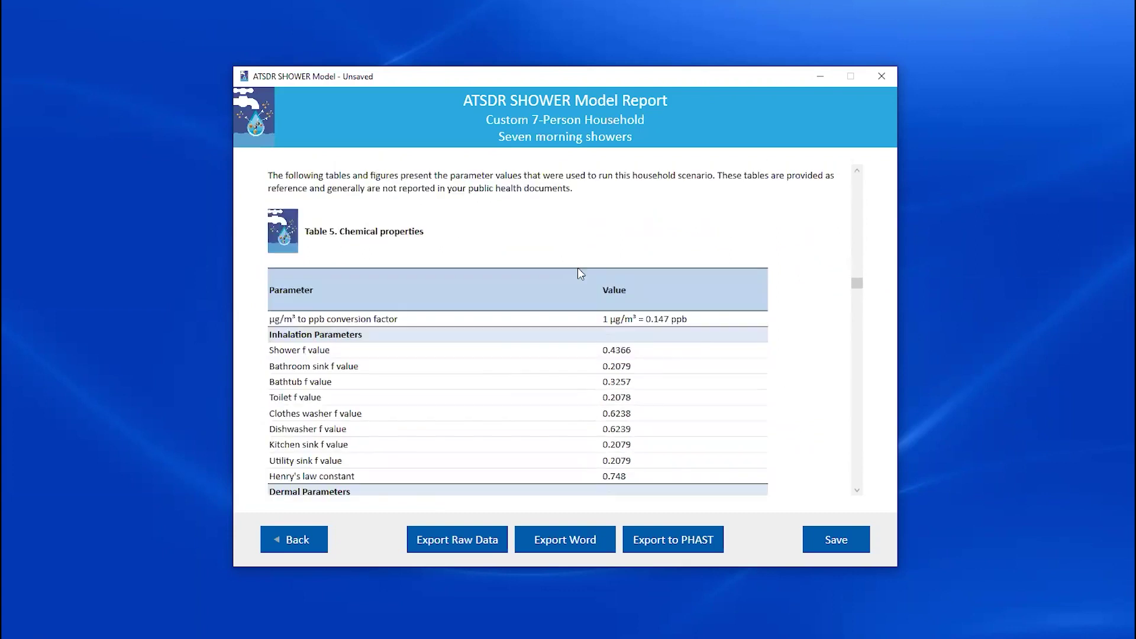
scroll(580, 273, "down", 10)
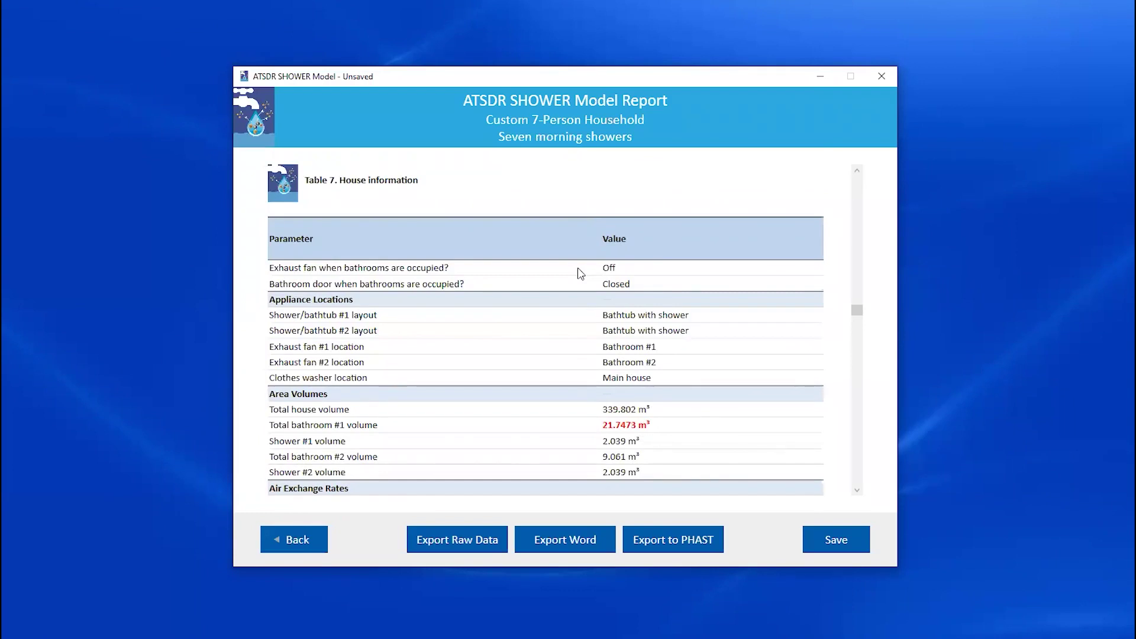
scroll(580, 273, "down", 1)
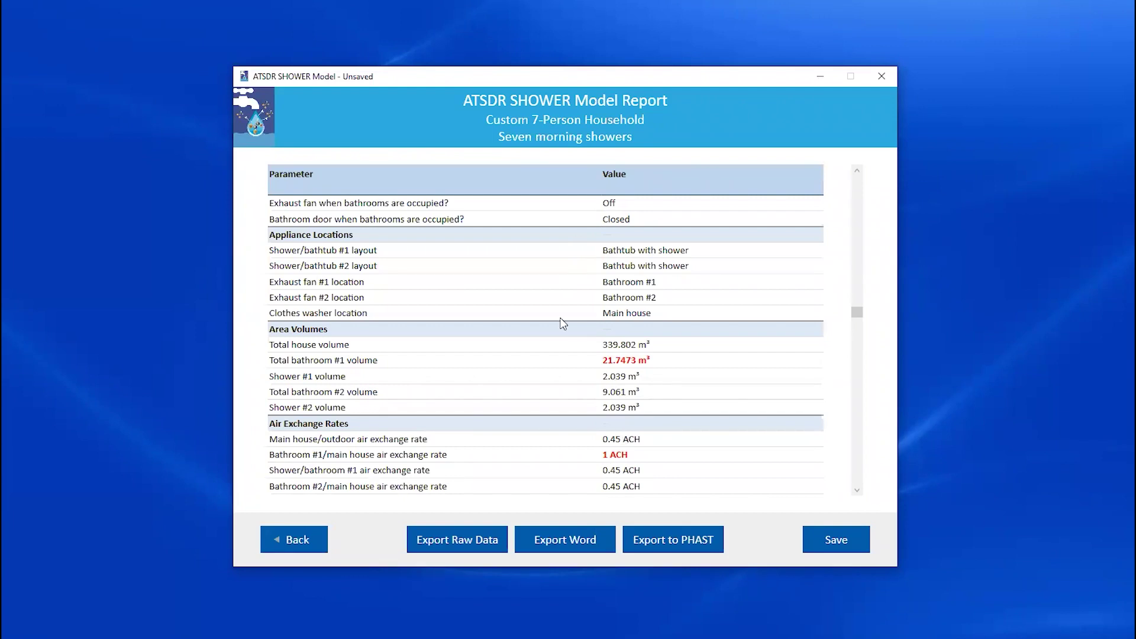
scroll(562, 324, "down", 8)
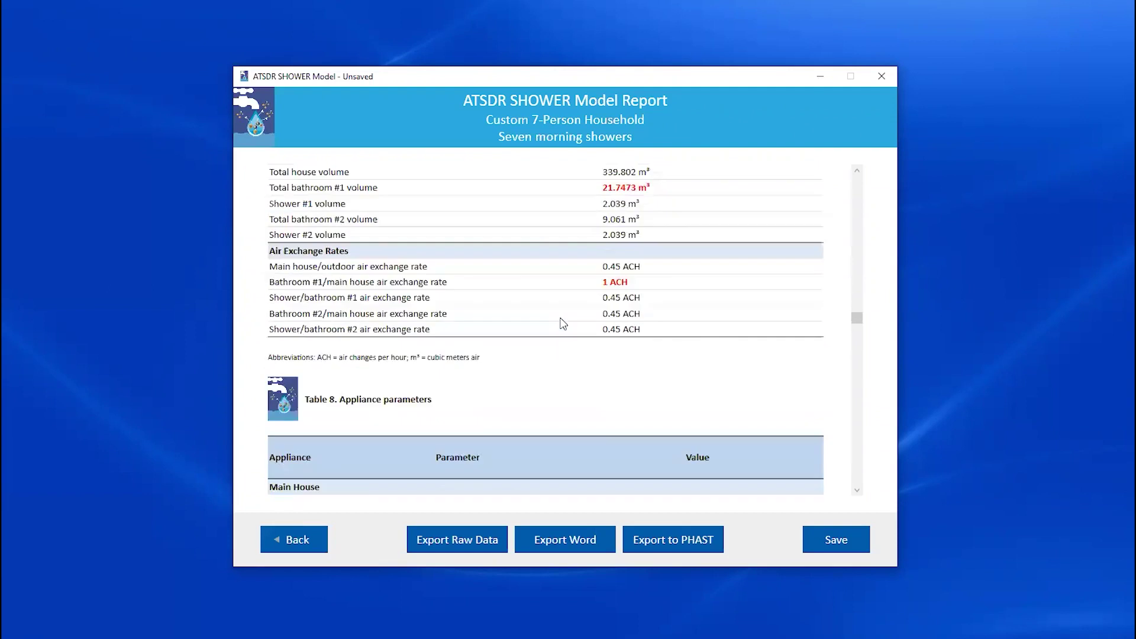
Examine each person's activity pattern throughout the day in Tables 12a-12g and the color-block chart in Figure 3
left_click_drag(857, 335, 851, 368)
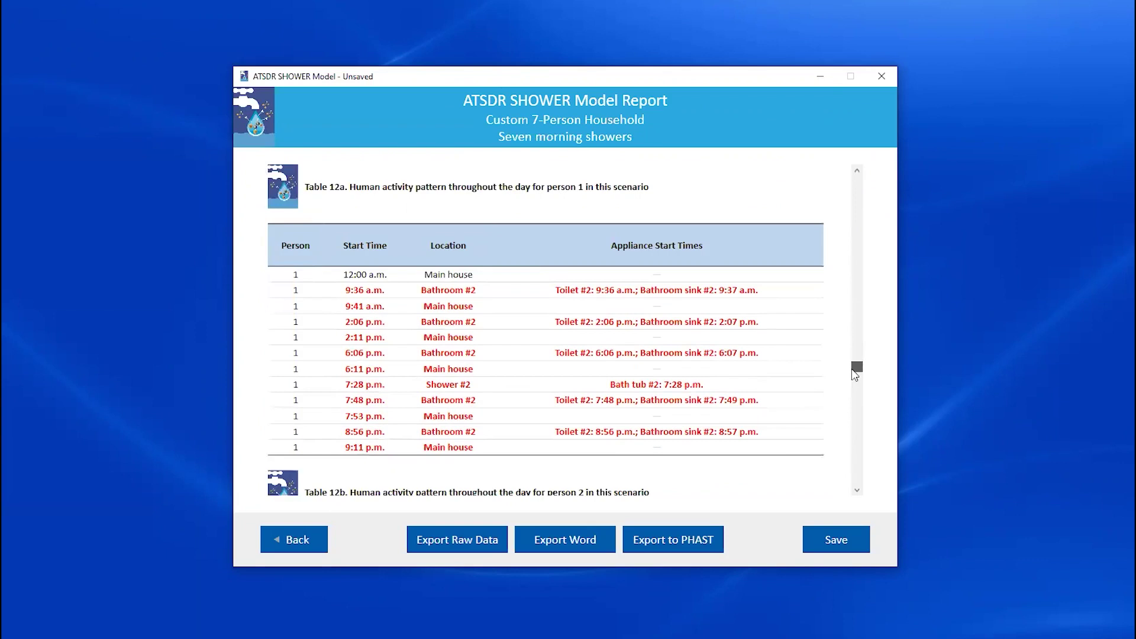
scroll(641, 322, "up", 2)
scroll(640, 323, "down", 2)
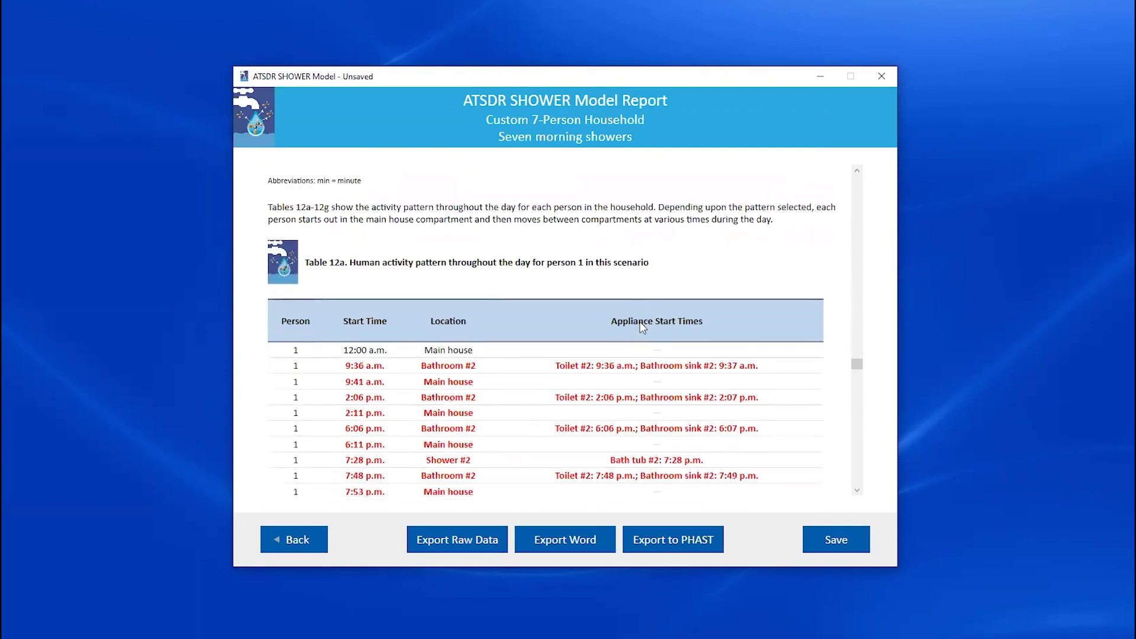
scroll(640, 322, "down", 1)
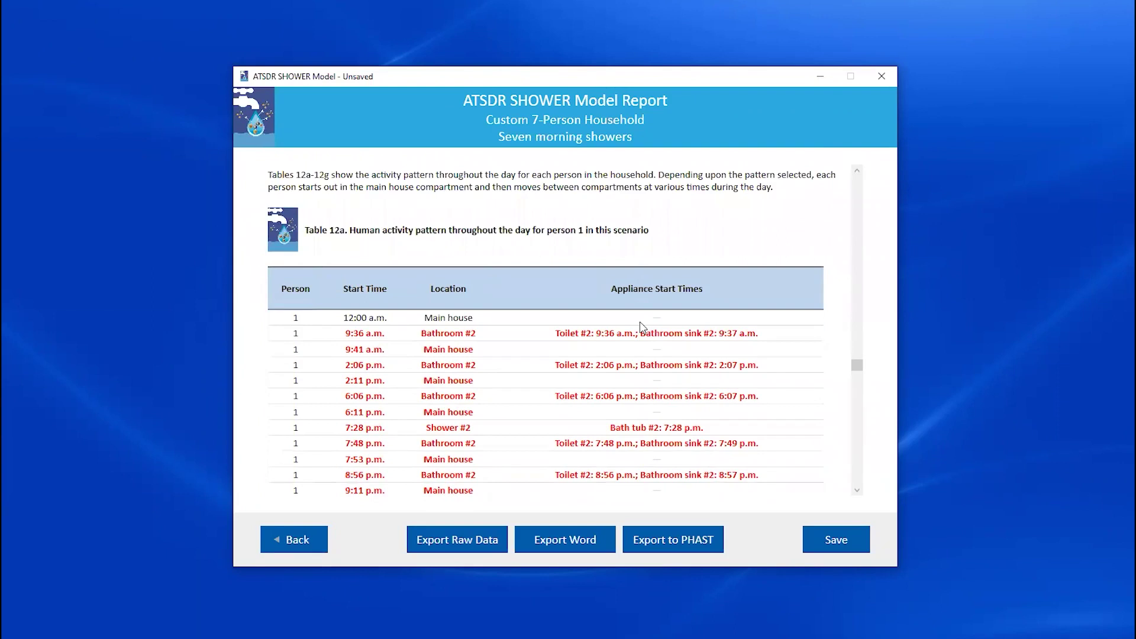
scroll(640, 321, "down", 1)
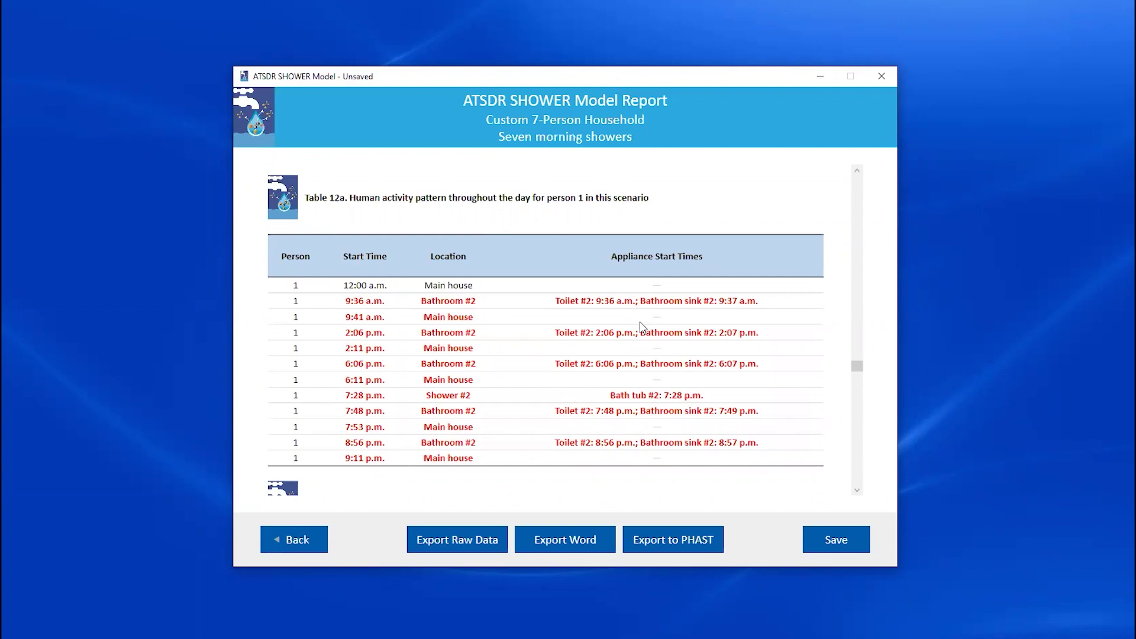
scroll(623, 323, "down", 3)
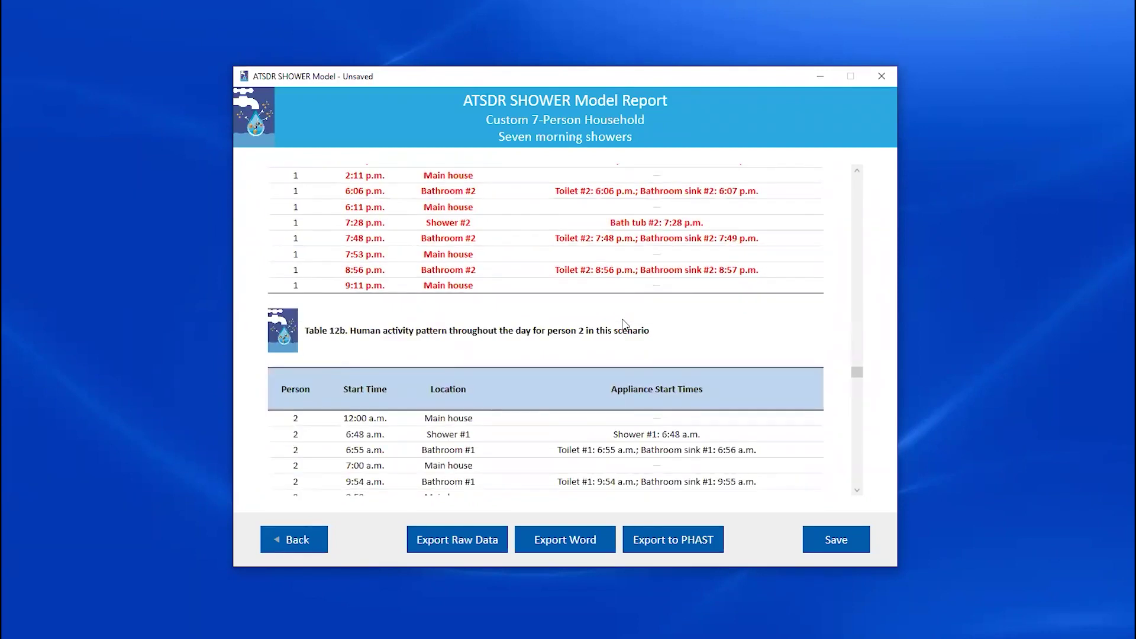
scroll(622, 323, "down", 10)
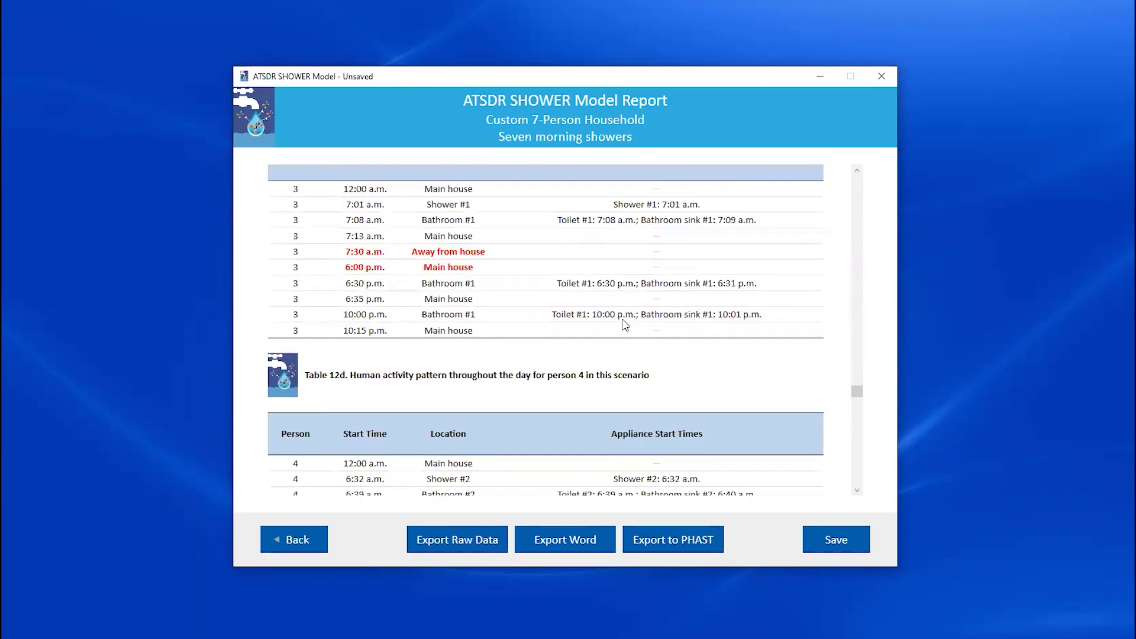
scroll(625, 324, "down", 11)
scroll(625, 324, "down", 11)
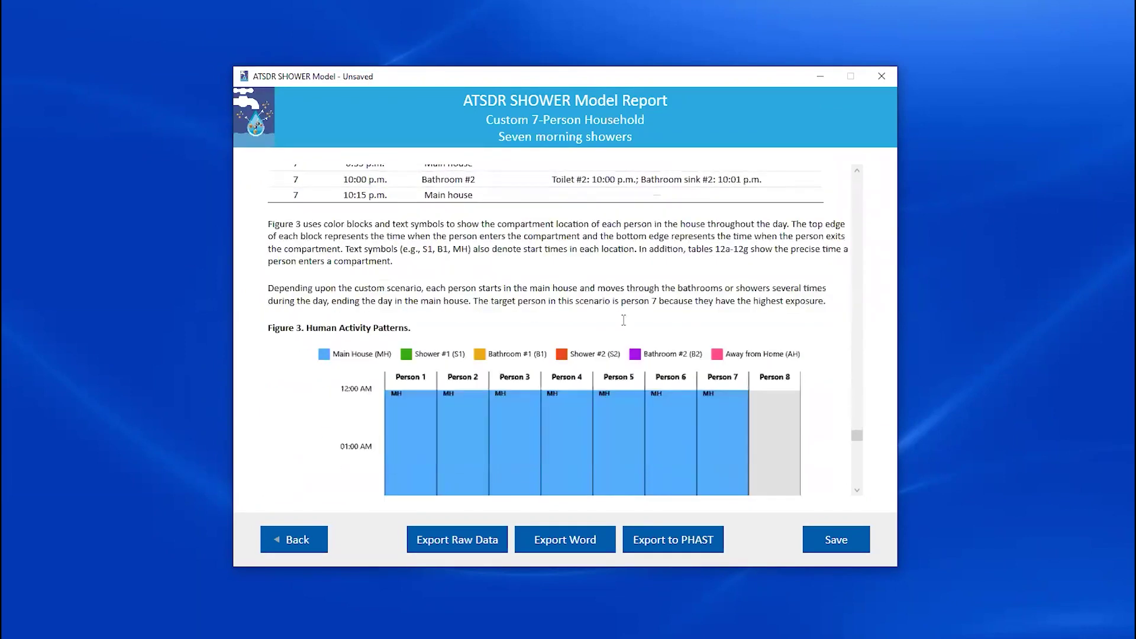
scroll(624, 320, "down", 5)
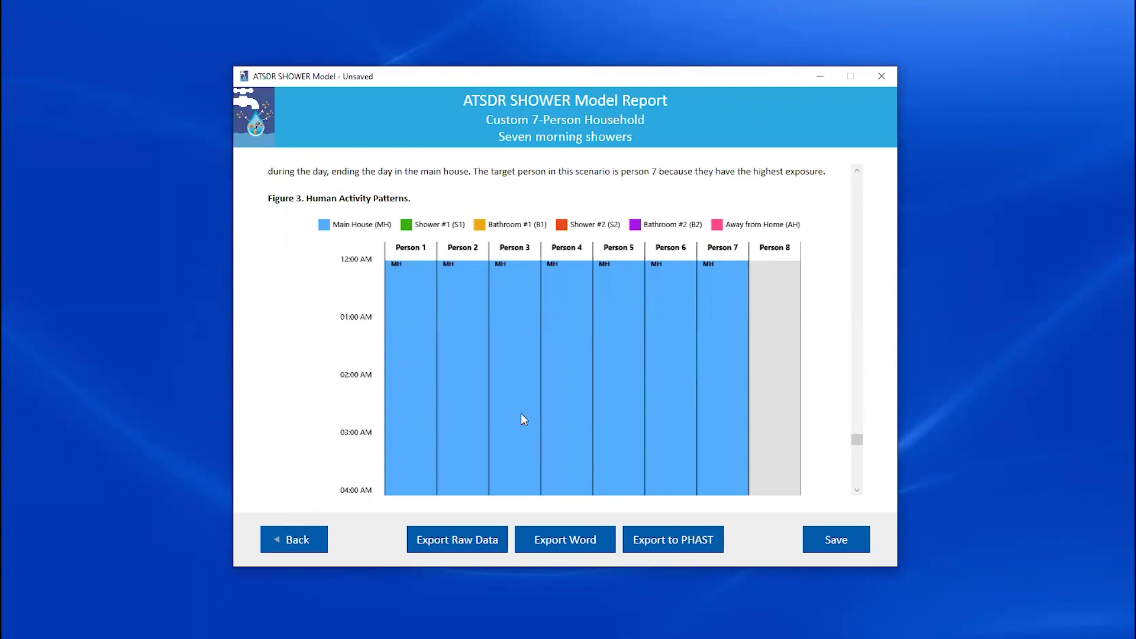
left_click_drag(856, 440, 852, 481)
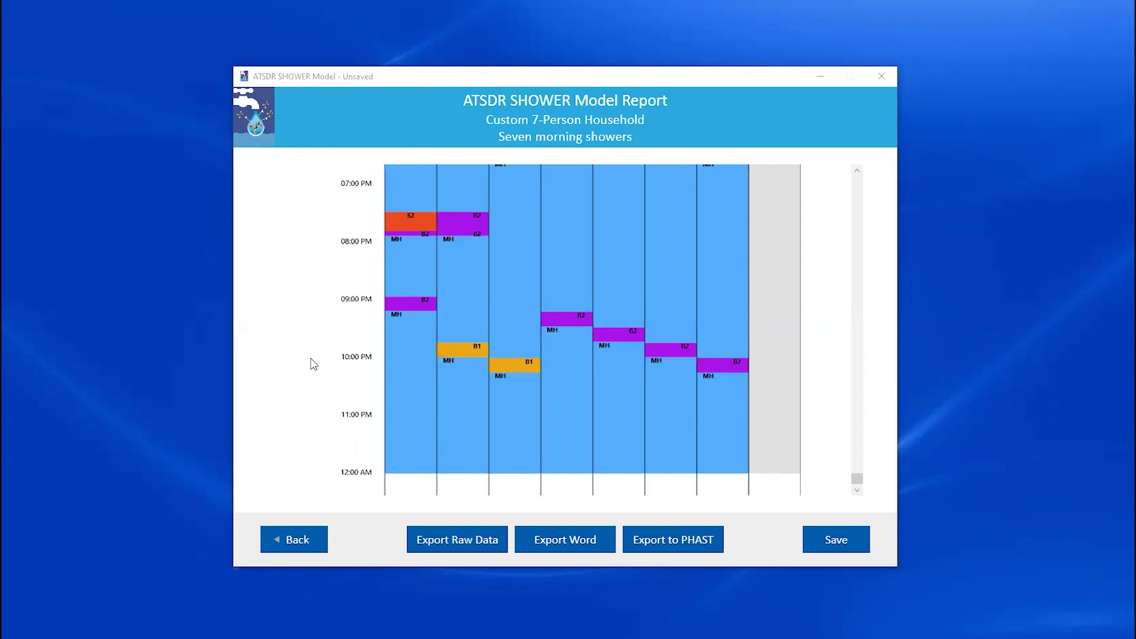
Leave the report and open a blank entry for adding a chemical from the Chemical Information page
left_click(285, 560)
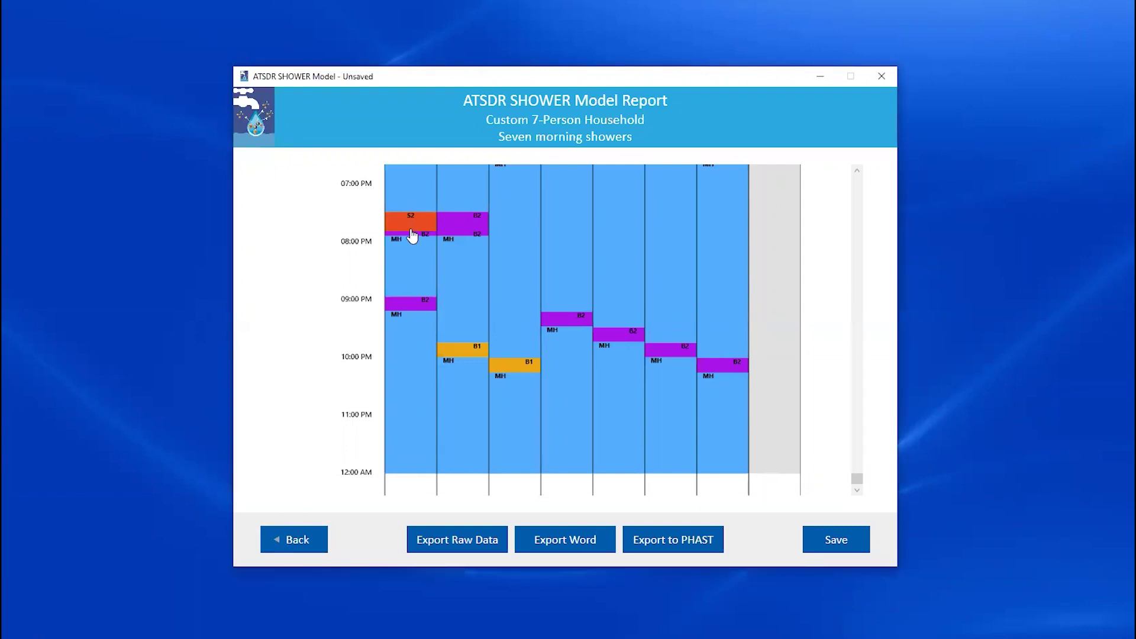
left_click(459, 126)
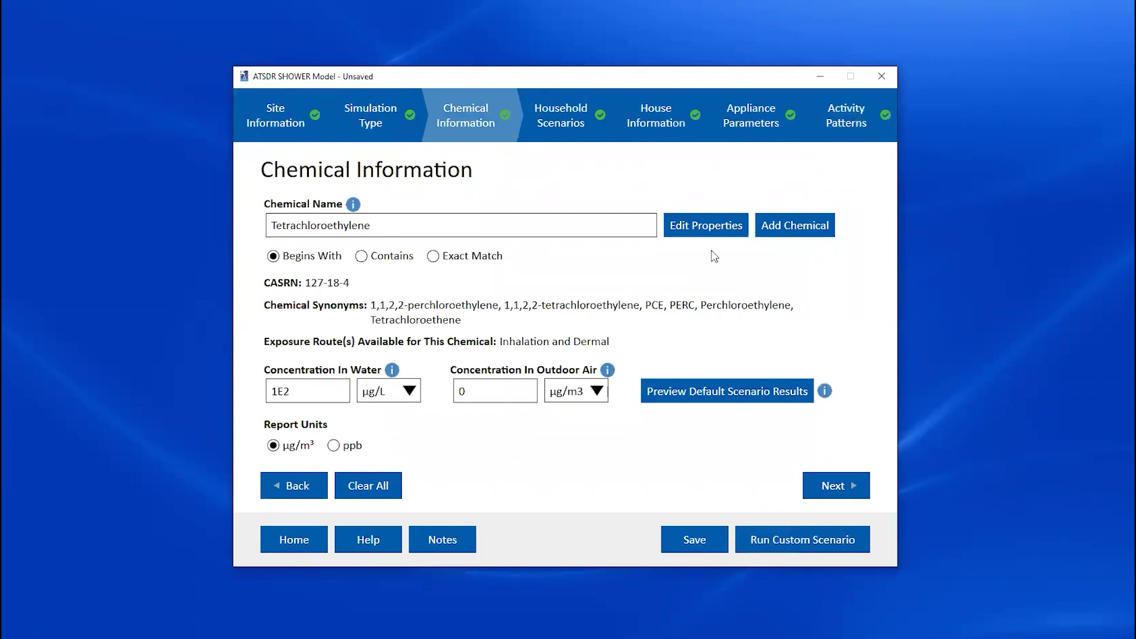
left_click(791, 228)
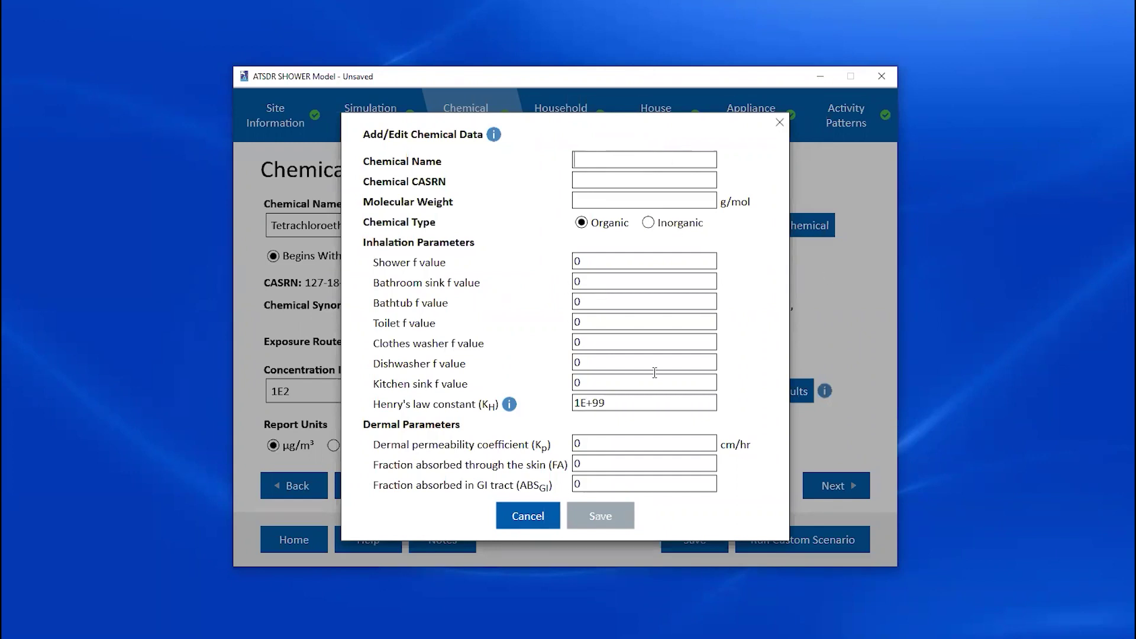
Enter "Test chemical name" as the new chemical's name and 000000-00-1 as its CASRN
type("Test chemcial")
key("BackSpace")
key("BackSpace")
key("BackSpace")
key("BackSpace")
type("ical name")
key("Tab")
type("0000")
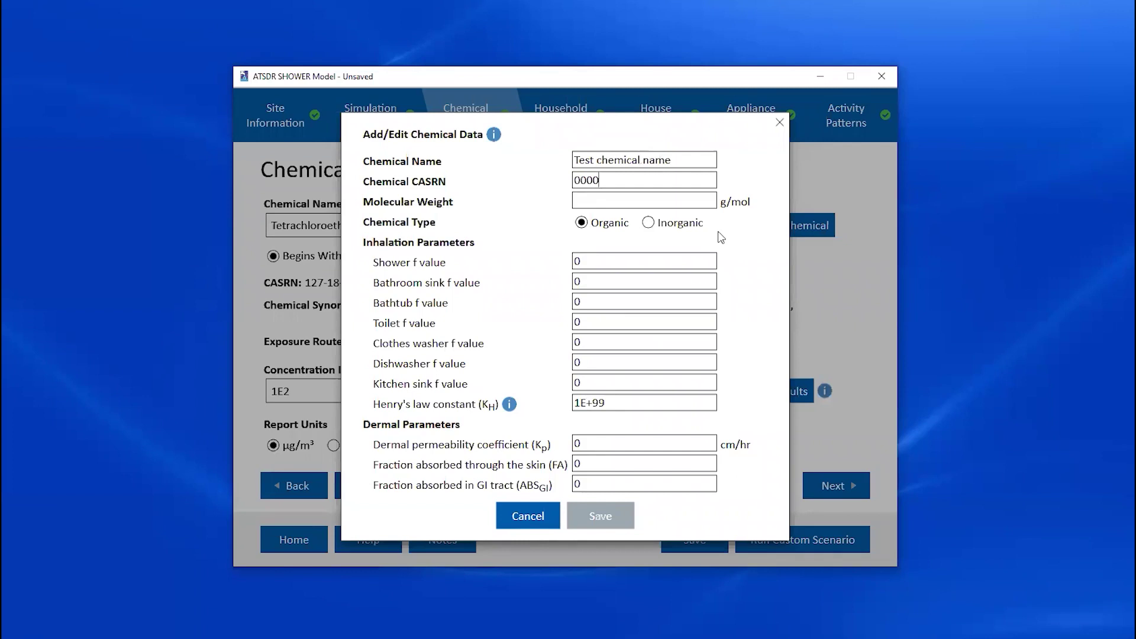
type("0-00-1")
left_click(592, 181)
type("0")
Set the new chemical's molecular weight to 100 g/mol and shower f value to 0.1, and discard the entry
left_click(585, 198)
type("100")
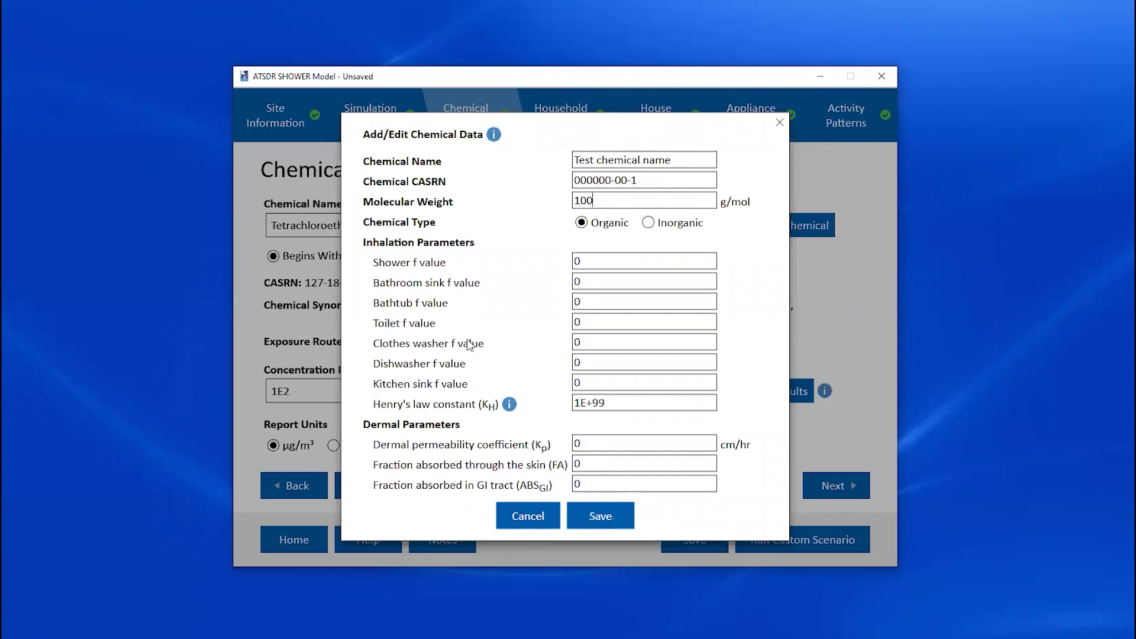
left_click(602, 261)
type(".1")
left_click(525, 523)
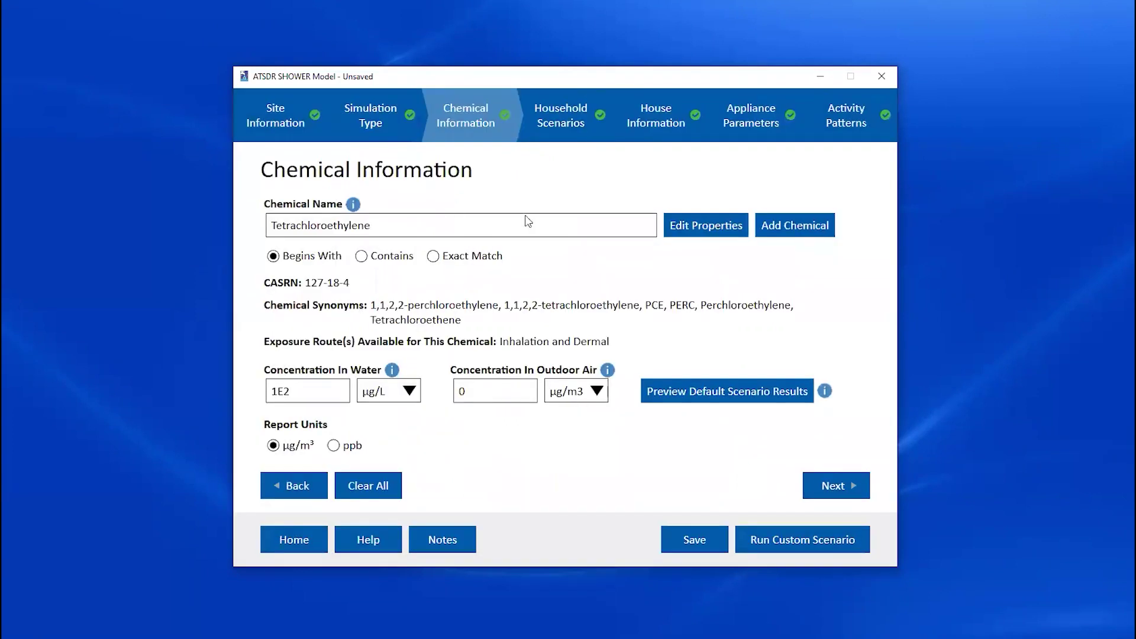
Open the chemical properties of Tetrachloroethylene for editing
left_click(690, 231)
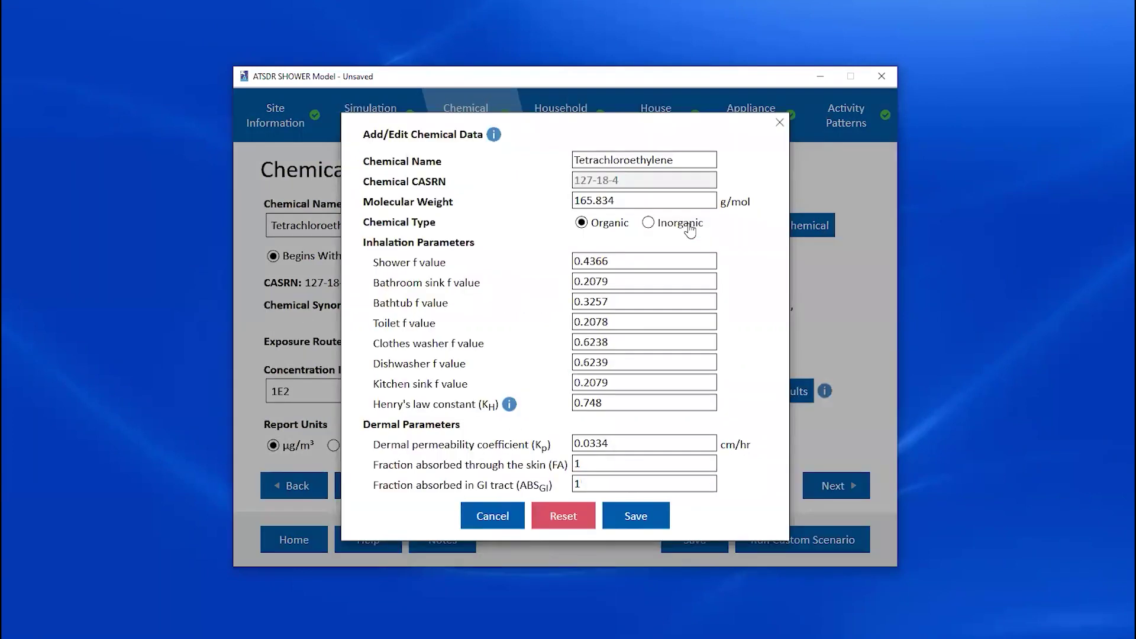